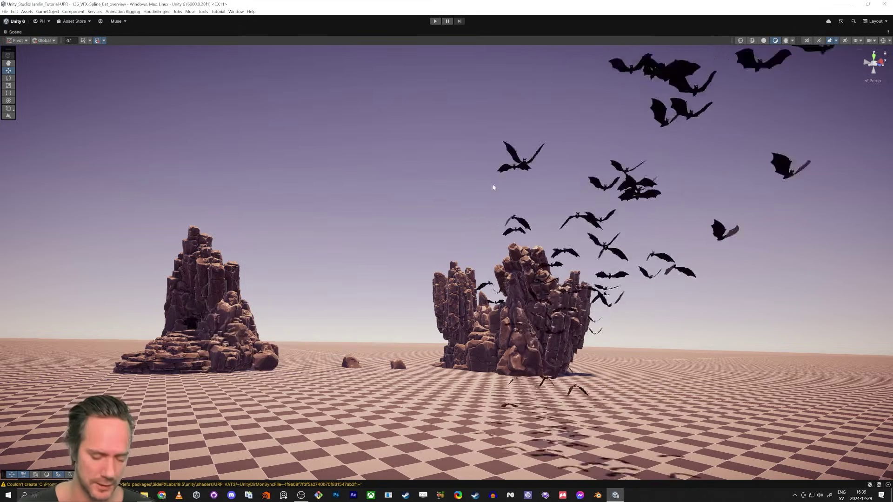
# Turn on the scene gizmos and restore the maximized Scene view to the full editor layout.
pyautogui.moveTo(294, 257); pyautogui.dragTo(472, 246, button='right')
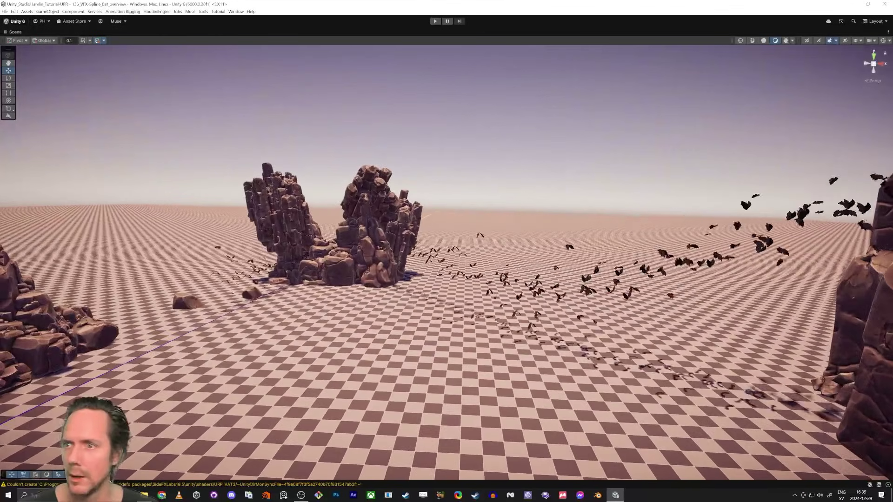
pyautogui.click(882, 41)
pyautogui.moveTo(419, 303); pyautogui.dragTo(382, 283, button='right')
pyautogui.hotkey('shift', 'space')
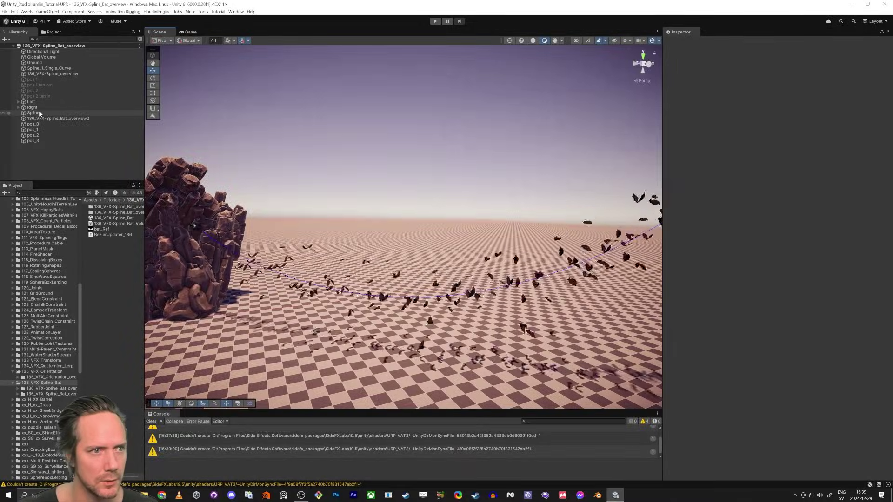
# Move the Spline's first knot to about (-7.53, 7.99, -0.53) and adjust its tangent to a length of about 28.2.
pyautogui.click(74, 113)
pyautogui.moveTo(298, 260); pyautogui.dragTo(259, 266, button='right')
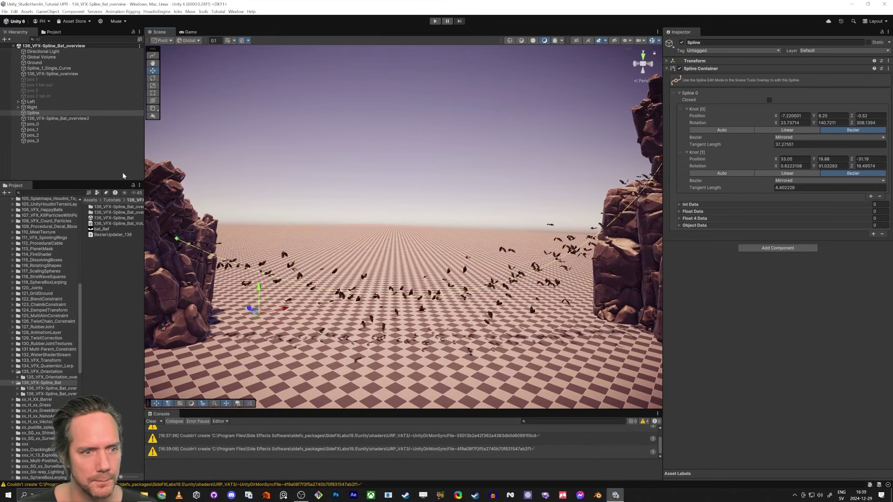
pyautogui.click(152, 56)
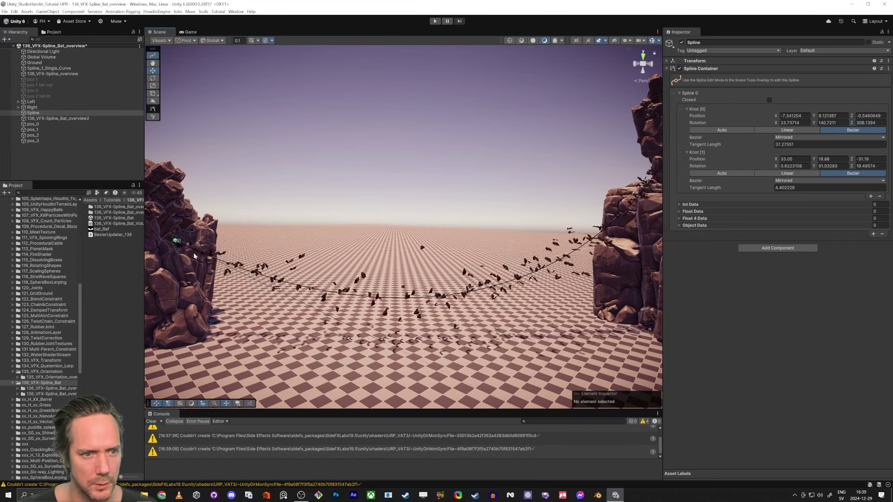
pyautogui.moveTo(374, 167); pyautogui.dragTo(164, 241)
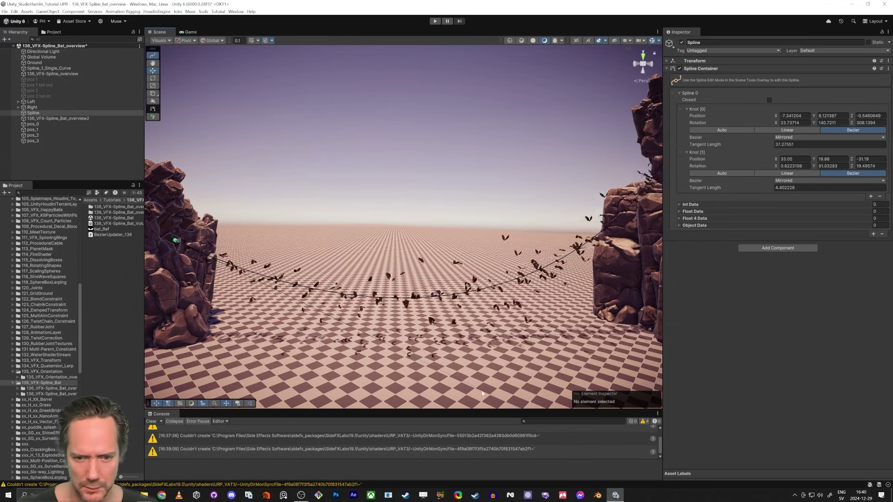
pyautogui.moveTo(482, 394); pyautogui.dragTo(523, 397, button='right')
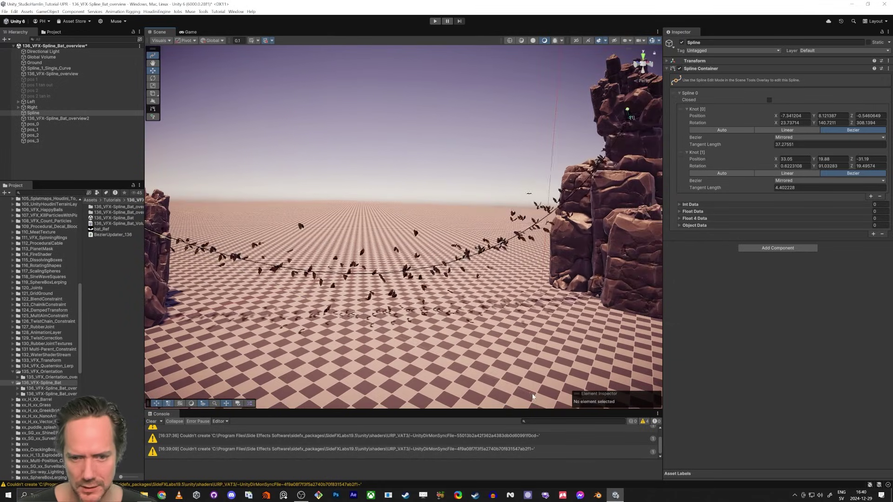
pyautogui.moveTo(533, 397); pyautogui.dragTo(397, 450)
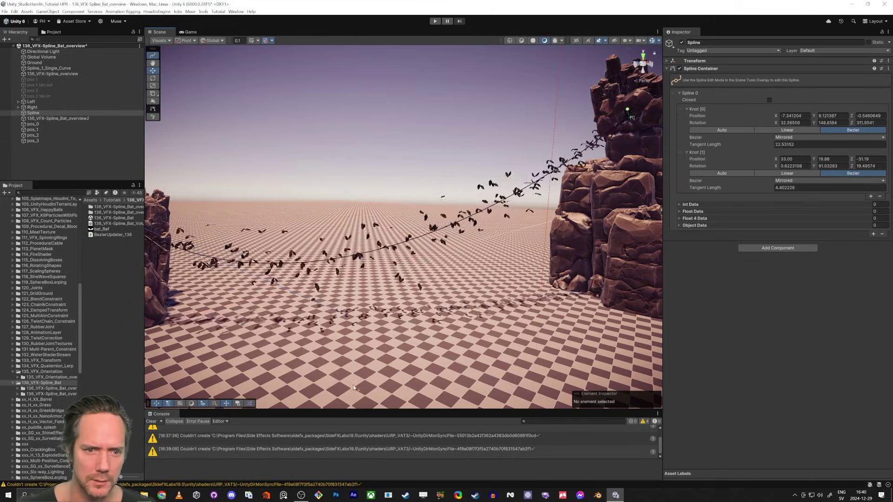
pyautogui.moveTo(400, 284); pyautogui.dragTo(404, 260, button='right')
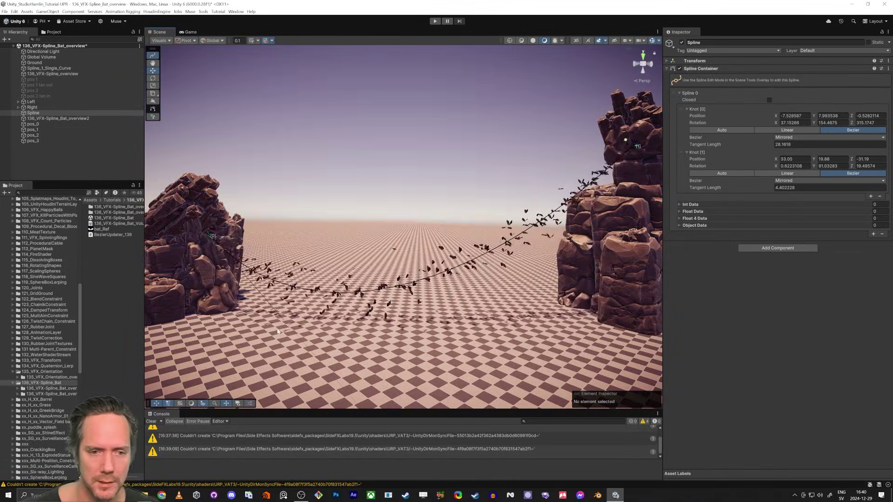
pyautogui.moveTo(277, 331); pyautogui.dragTo(343, 383, button='right')
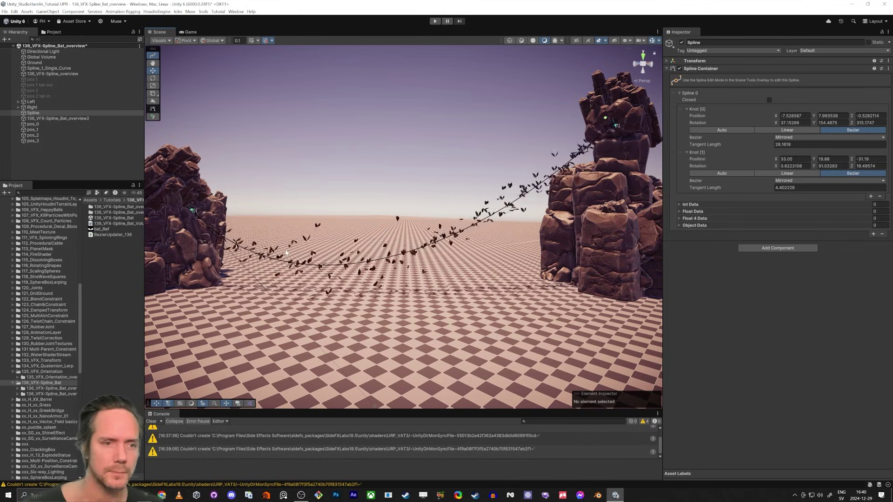
# Lower noiseStrength on the 136_VFX-Spline_Bat_overview2 effect to 0, and raise it to about 3.64.
pyautogui.click(87, 119)
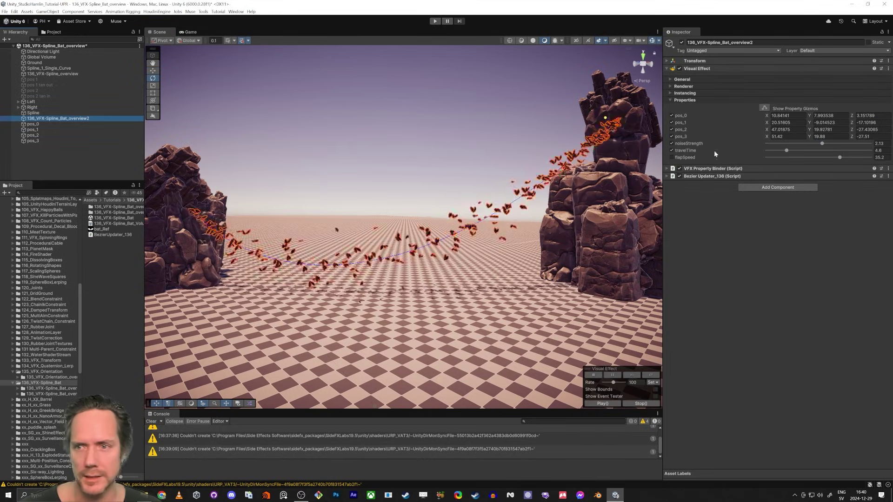
pyautogui.moveTo(822, 144); pyautogui.dragTo(763, 154)
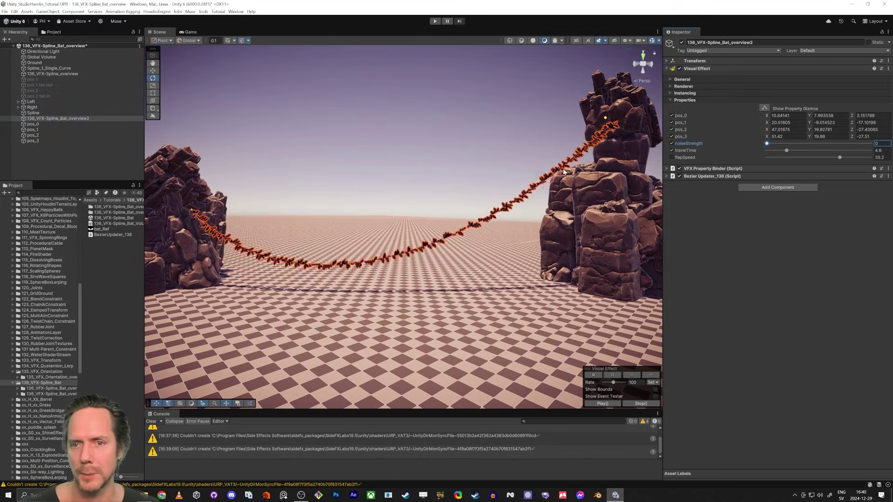
pyautogui.moveTo(768, 145); pyautogui.dragTo(862, 150)
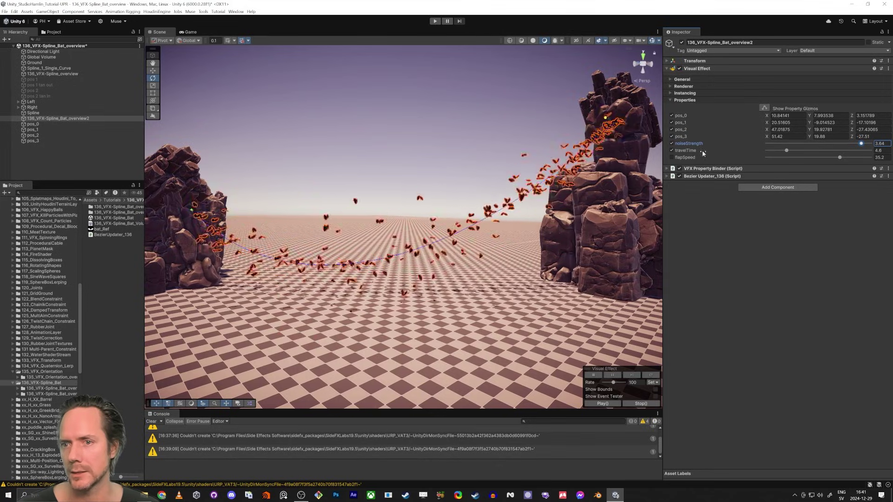
# Try travelTime values of 1 and 10 on the bat effect, and set flapSpeed to about 21.7.
pyautogui.click(879, 150)
pyautogui.write('1')
pyautogui.press('Return')
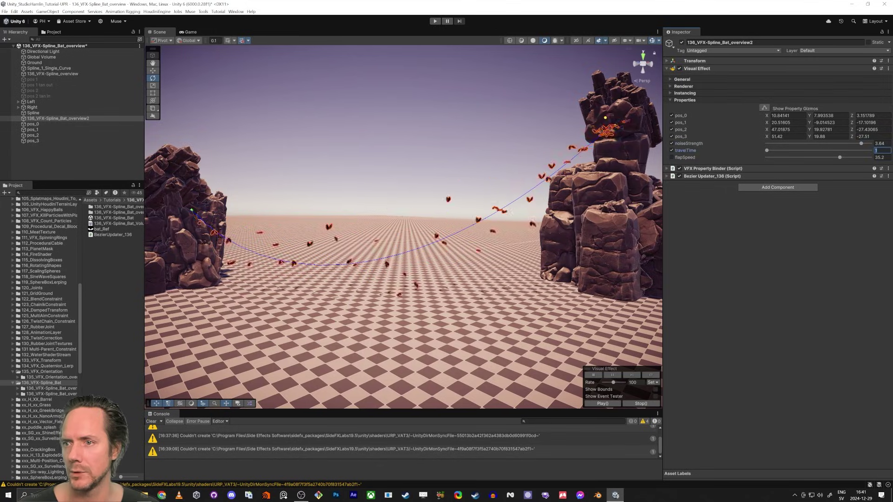
pyautogui.write('0')
pyautogui.press('Return')
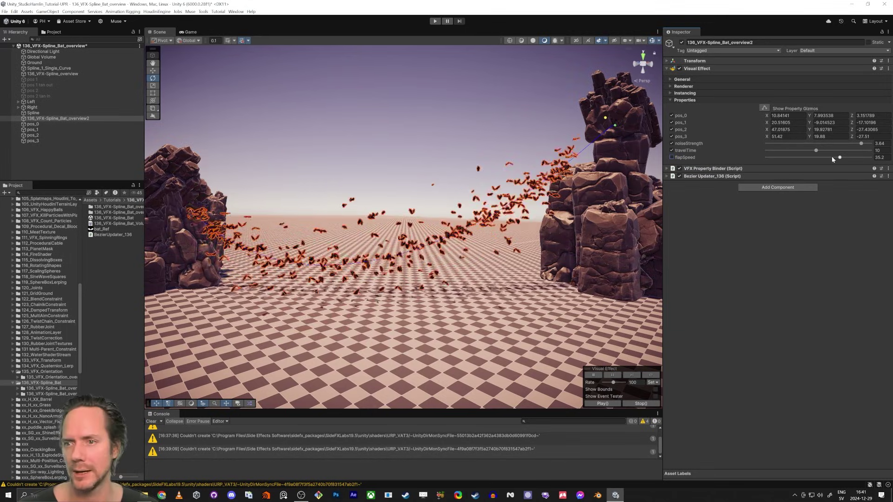
pyautogui.moveTo(832, 157)
pyautogui.mouseDown()
pyautogui.moveTo(791, 159)
pyautogui.moveTo(814, 160)
pyautogui.mouseUp()
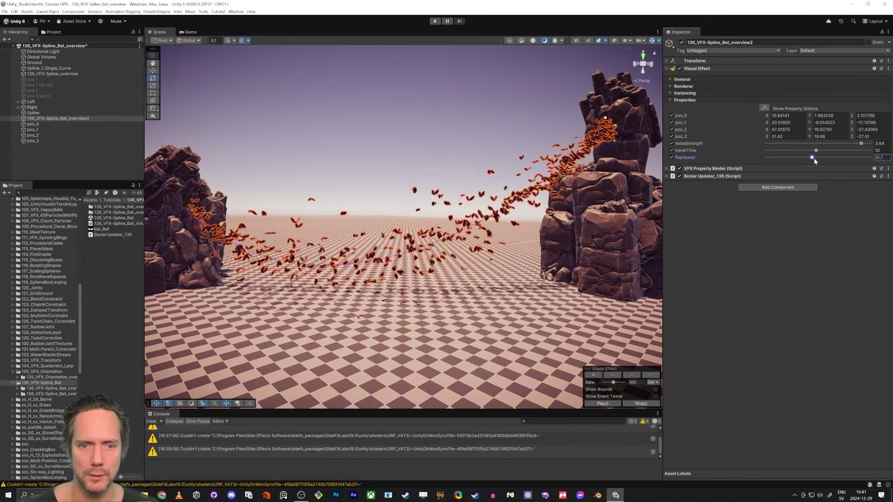
# Open the 136_VFX-Spline_Bat scene from the project assets without saving the changes made to the overview scene.
pyautogui.click(354, 185)
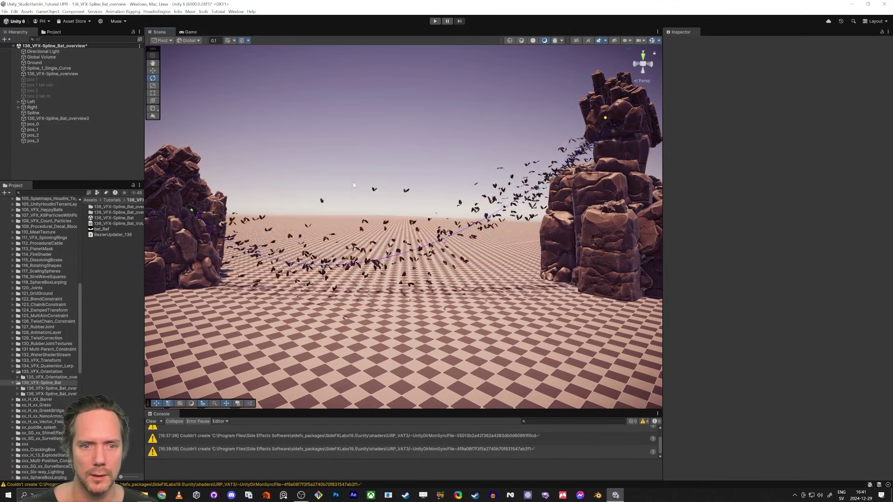
pyautogui.press('w')
pyautogui.moveTo(353, 185); pyautogui.dragTo(190, 208, button='right')
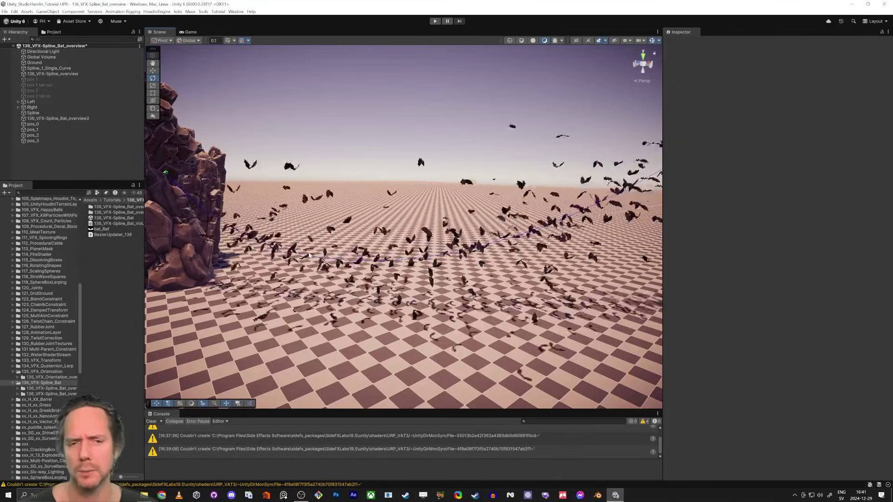
pyautogui.keyDown('alt'); pyautogui.moveTo(309, 256); pyautogui.dragTo(251, 253); pyautogui.keyUp('alt')
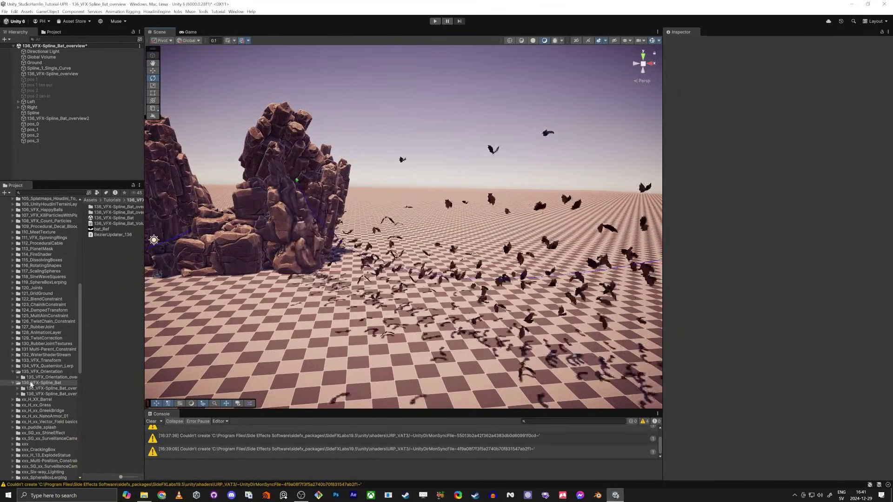
pyautogui.doubleClick(103, 219)
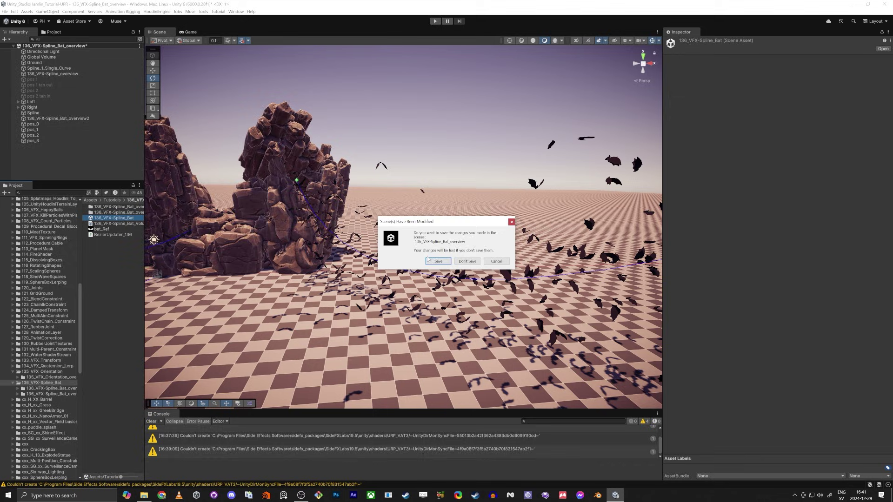
pyautogui.click(467, 262)
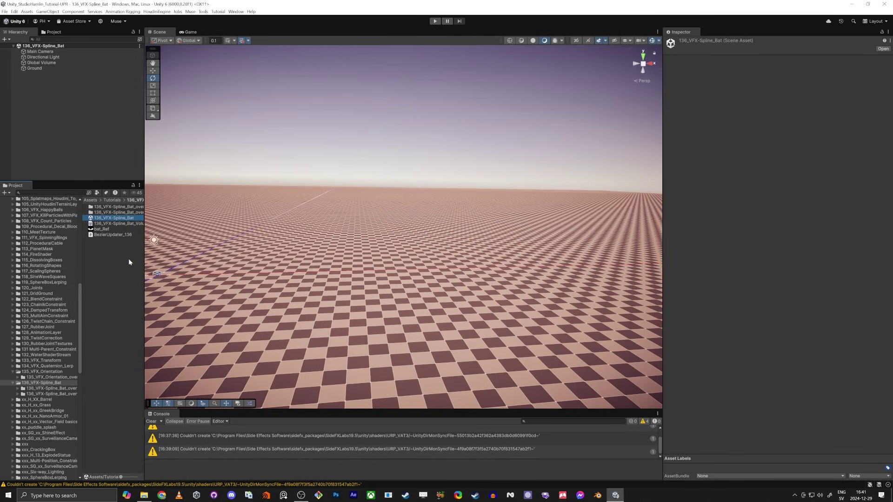
# Create a Visual Effect Graph asset named 136_VFX-Spline_Bat from the Minimal System template in the 136_VFX-Spline_Bat folder.
pyautogui.rightClick(103, 275)
pyautogui.moveTo(140, 278)
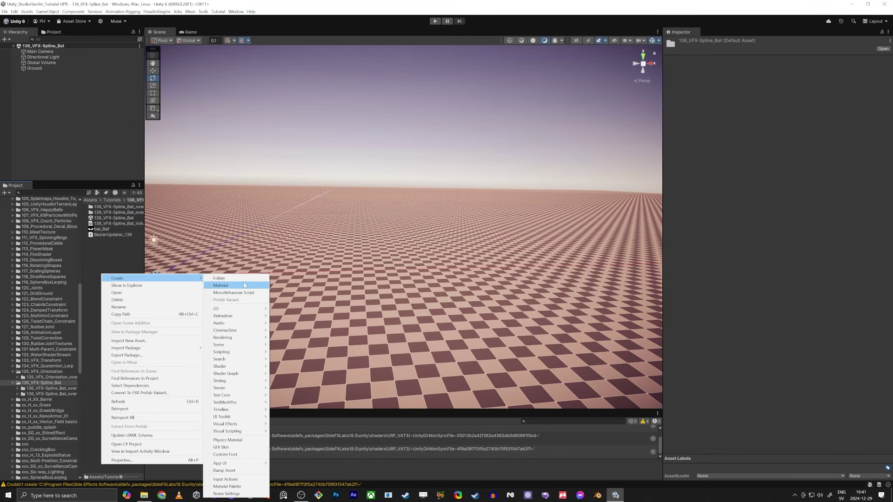
pyautogui.moveTo(245, 377)
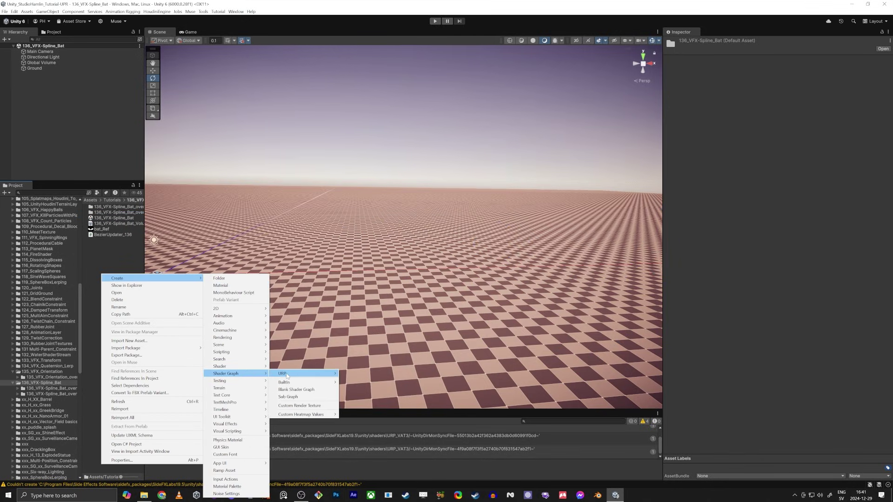
pyautogui.moveTo(287, 376)
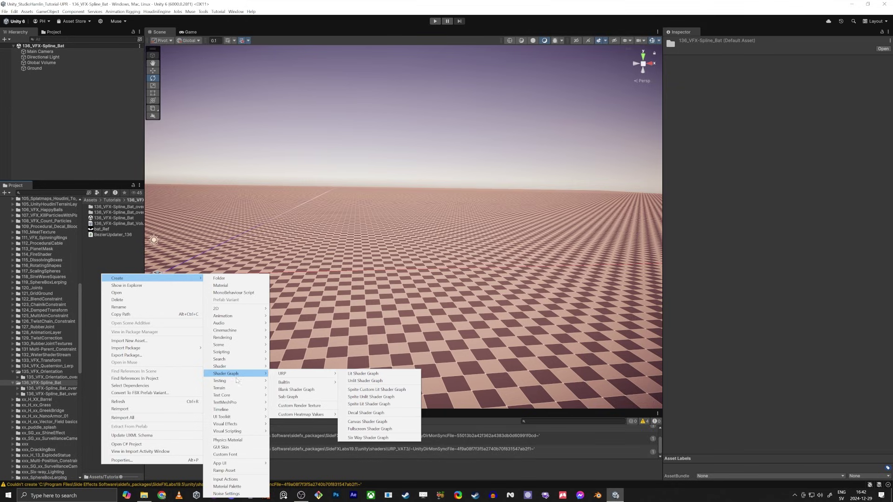
pyautogui.moveTo(237, 425)
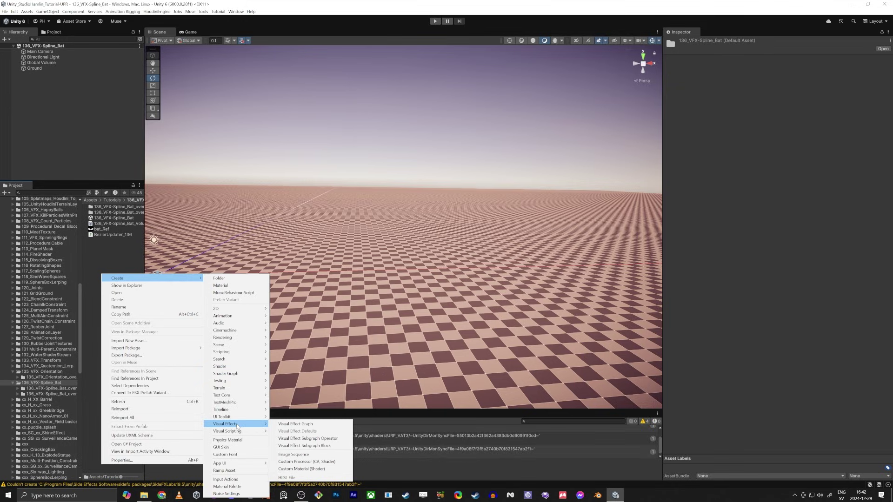
pyautogui.click(296, 424)
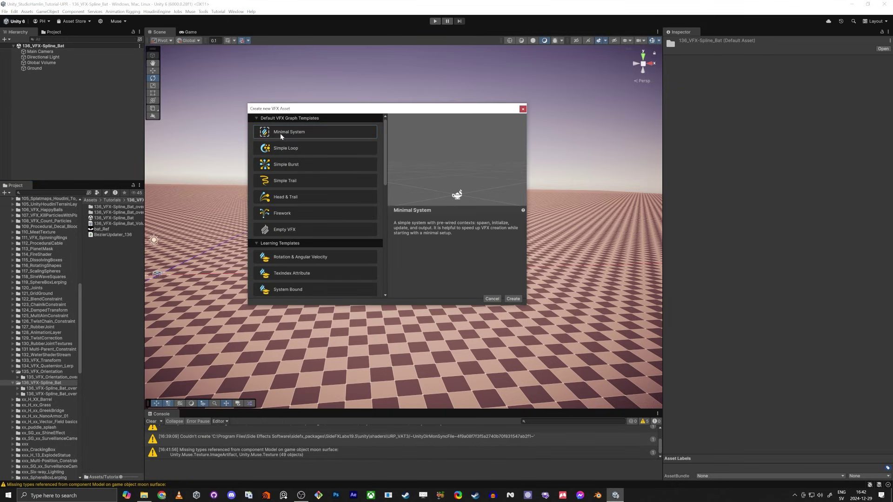
pyautogui.click(513, 301)
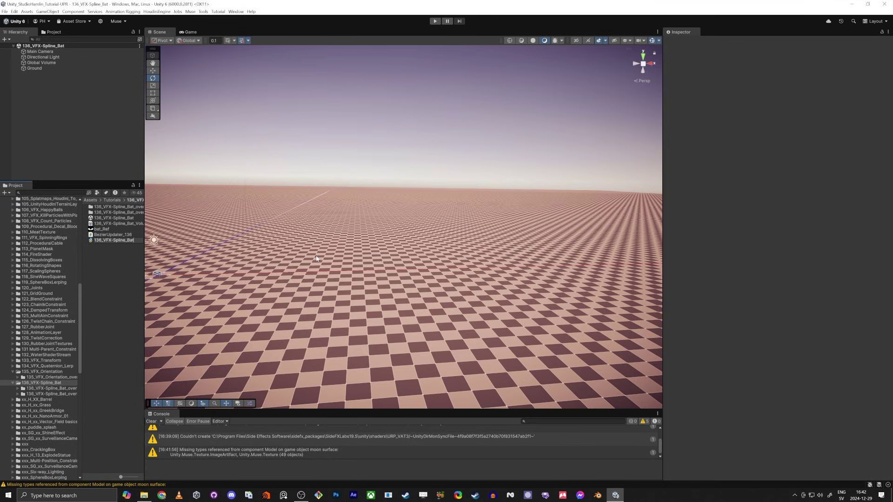
pyautogui.press('Return')
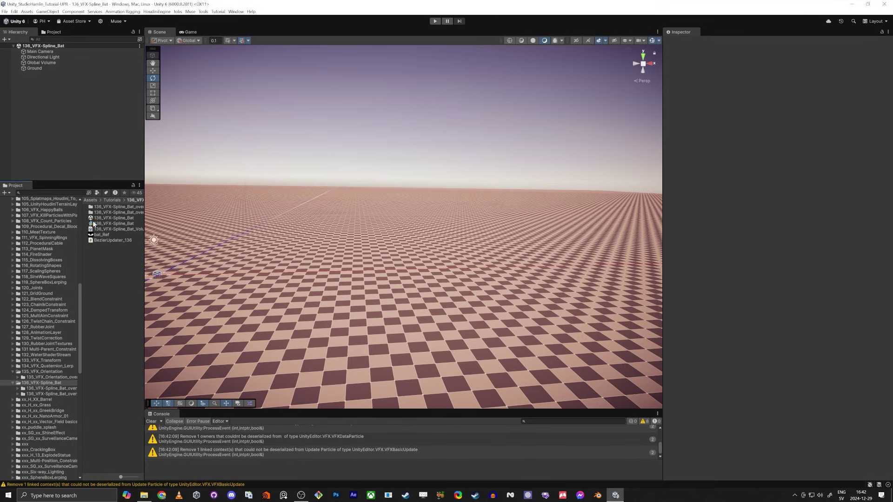
# Open the 136_VFX-Spline_Bat effect graph and dock the Scene view below the Inspector, with room to see both.
pyautogui.click(93, 224)
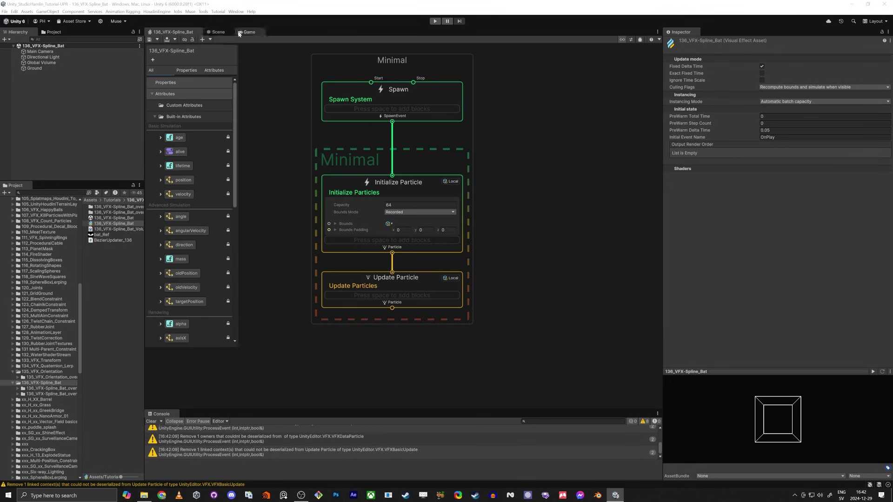
pyautogui.moveTo(217, 32); pyautogui.dragTo(769, 406)
pyautogui.moveTo(751, 328); pyautogui.dragTo(756, 227)
pyautogui.scroll(-1, 379, 177)
pyautogui.moveTo(384, 187); pyautogui.dragTo(382, 237, button='middle')
pyautogui.scroll(7, 458, 179)
pyautogui.scroll(-4, 460, 181)
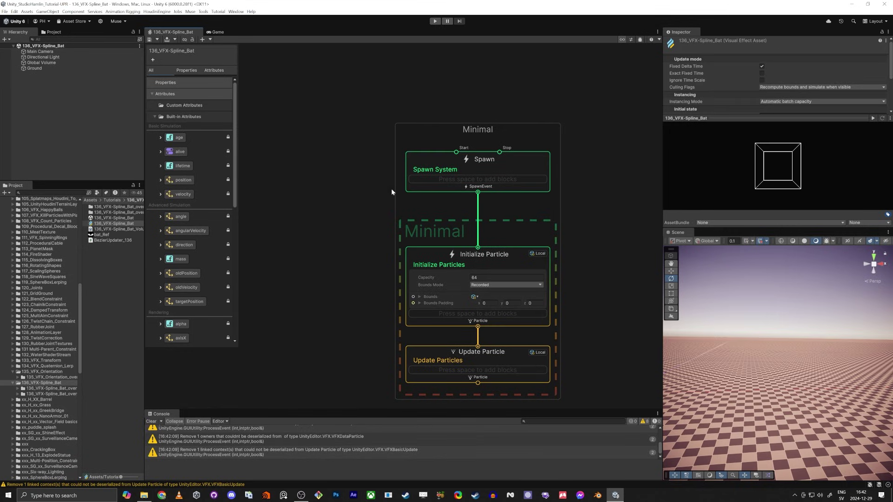
pyautogui.moveTo(382, 233); pyautogui.dragTo(423, 287, button='middle')
pyautogui.scroll(-2, 443, 178)
# Add a Constant Spawn Rate block to the Spawn context and set its rate to 5.
pyautogui.click(479, 187)
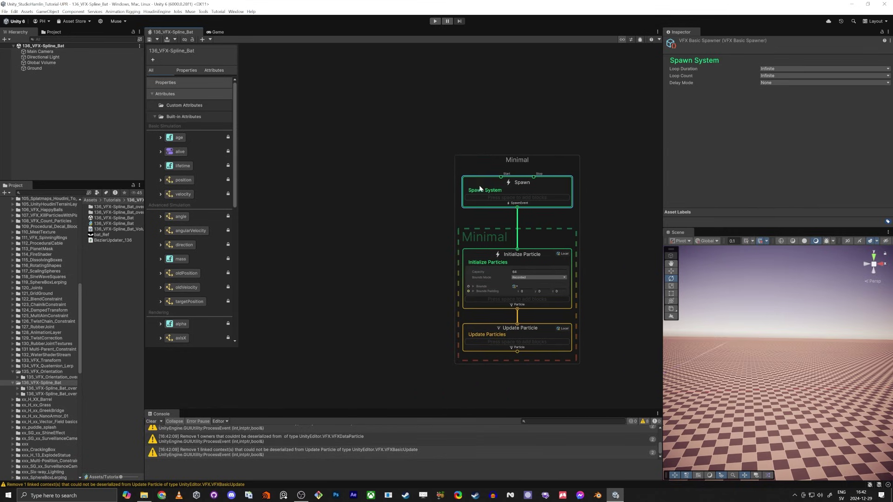
pyautogui.press('space')
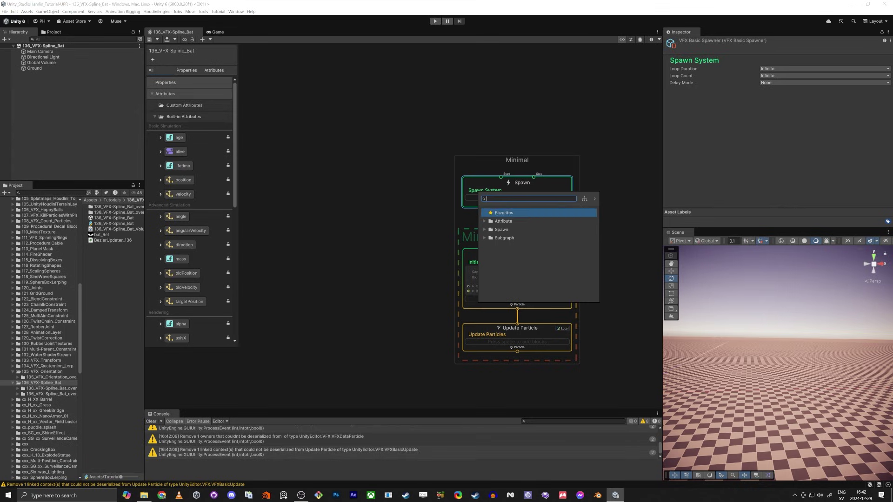
pyautogui.click(496, 230)
pyautogui.click(485, 230)
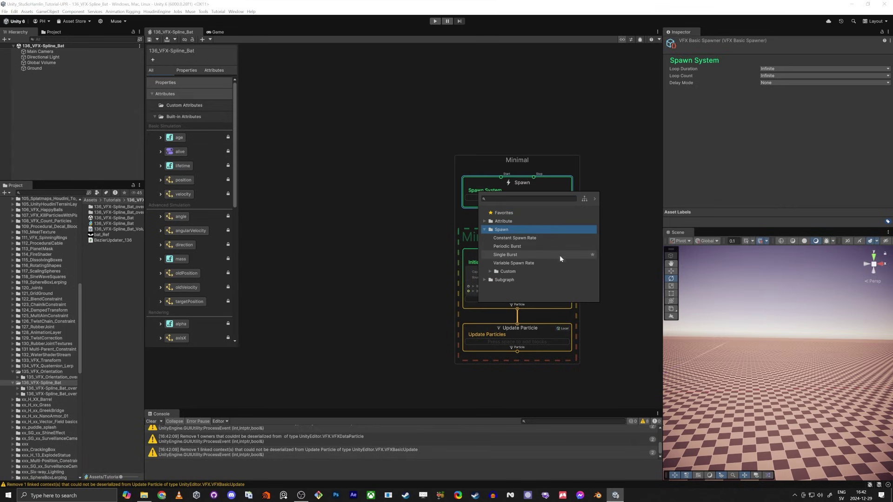
pyautogui.doubleClick(508, 238)
pyautogui.click(528, 208)
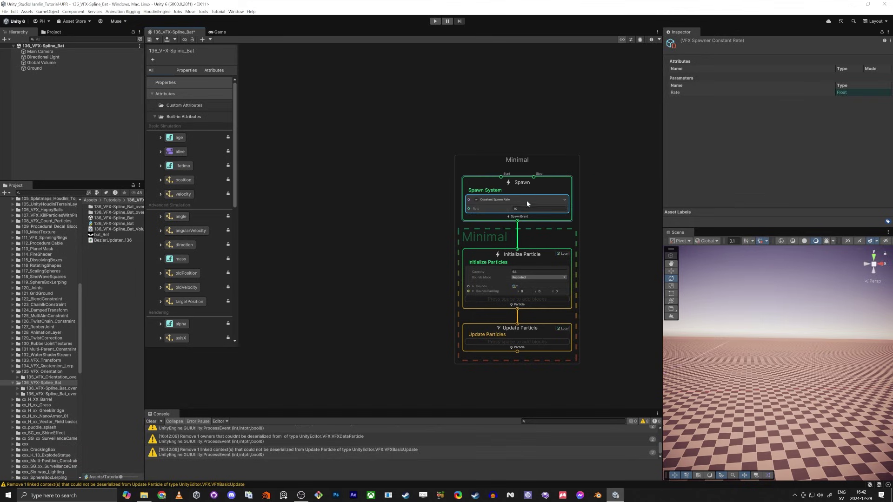
pyautogui.write('5')
pyautogui.scroll(8, 525, 212)
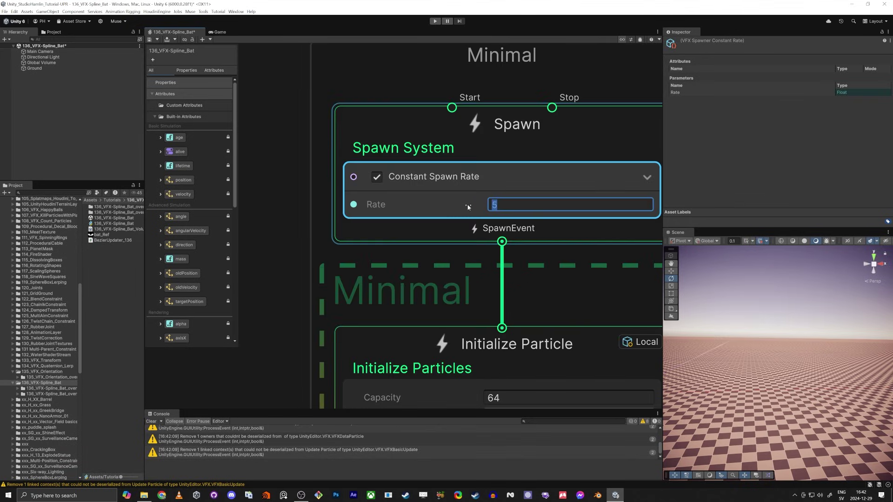
# Set the Initialize Particle context's capacity to 50000.
pyautogui.scroll(-6, 467, 205)
pyautogui.click(367, 302)
pyautogui.click(516, 291)
pyautogui.click(515, 291)
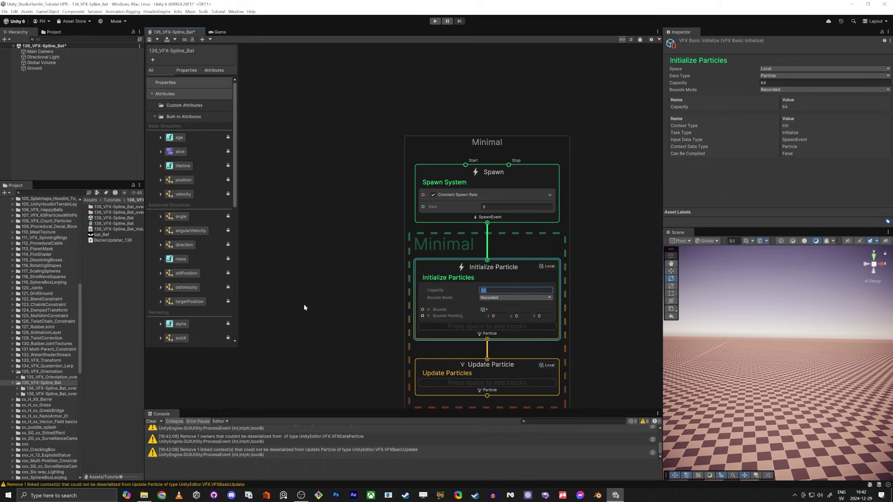
pyautogui.write('50000')
pyautogui.scroll(5, 417, 292)
pyautogui.click(361, 295)
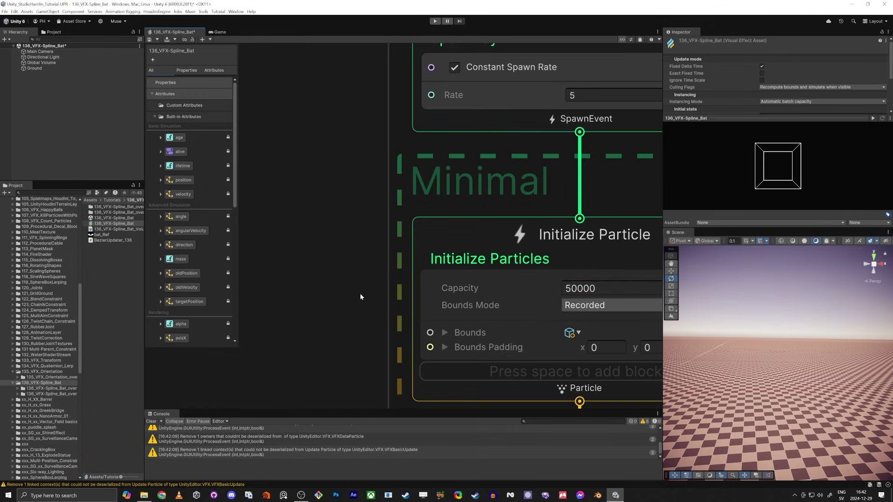
# Connect a new Output Particle Shader Graph Mesh context to Update Particle and align it straight beneath.
pyautogui.scroll(-4, 361, 296)
pyautogui.moveTo(332, 304); pyautogui.dragTo(316, 127, button='middle')
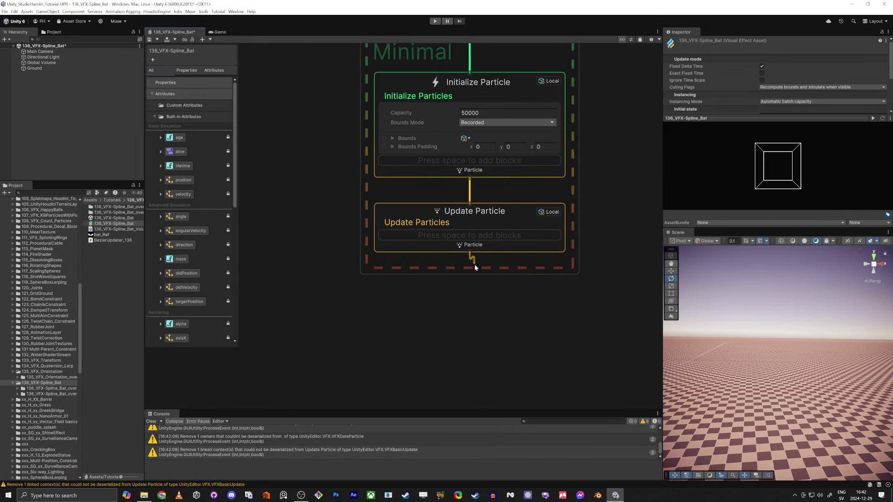
pyautogui.moveTo(470, 252); pyautogui.dragTo(478, 372)
pyautogui.write('mesh')
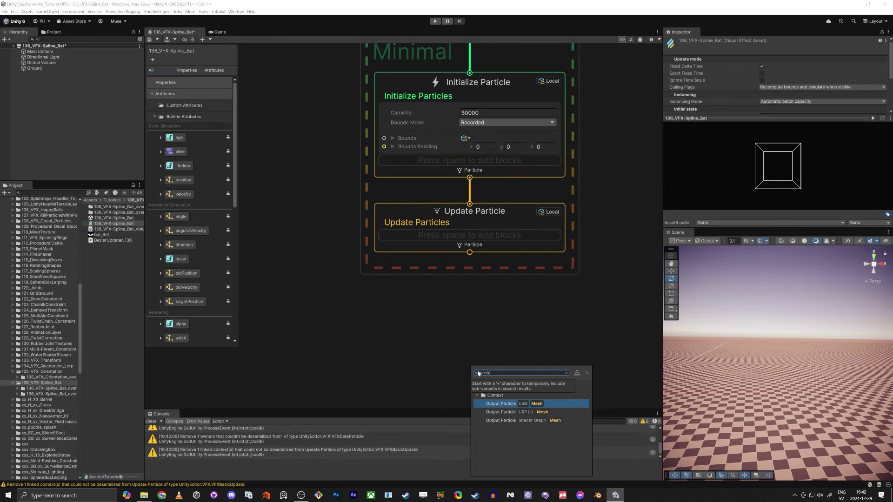
pyautogui.press('Down')
pyautogui.press('Down')
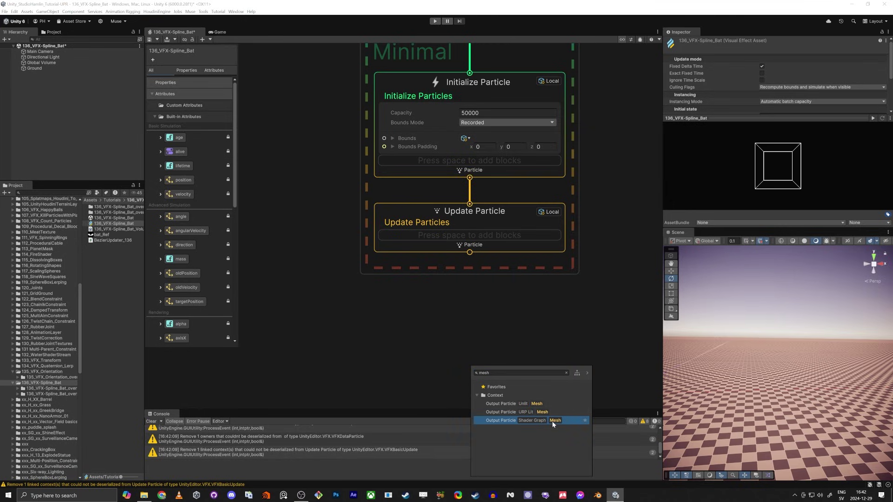
pyautogui.click(552, 421)
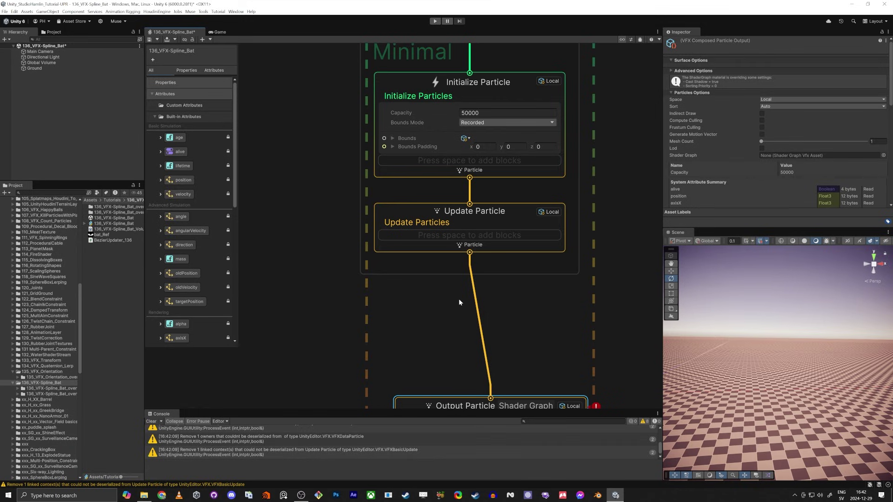
pyautogui.moveTo(459, 313); pyautogui.dragTo(478, 250, button='middle')
pyautogui.moveTo(483, 340); pyautogui.dragTo(461, 335)
pyautogui.moveTo(318, 378); pyautogui.dragTo(347, 232, button='middle')
pyautogui.scroll(-2, 347, 233)
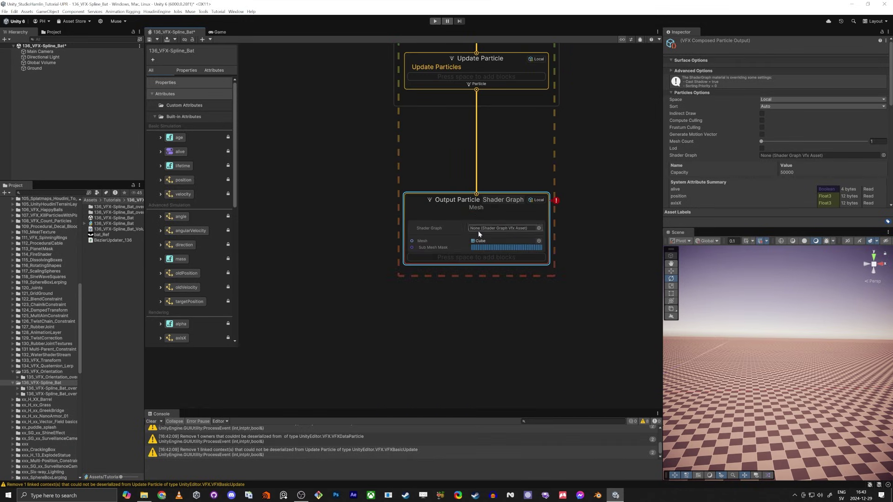
# Set the output context's mesh to Gizmo_Mesh and its shader graph to vertexColor.
pyautogui.scroll(3, 478, 232)
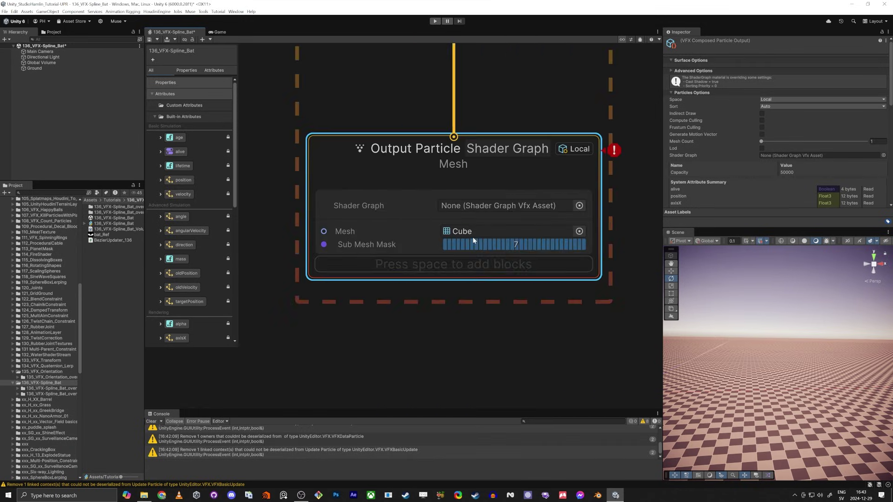
pyautogui.click(579, 232)
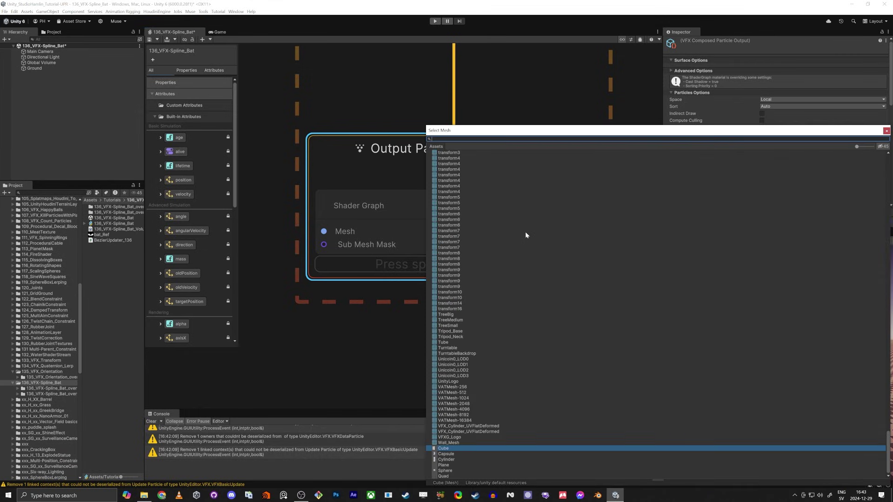
pyautogui.write('giz')
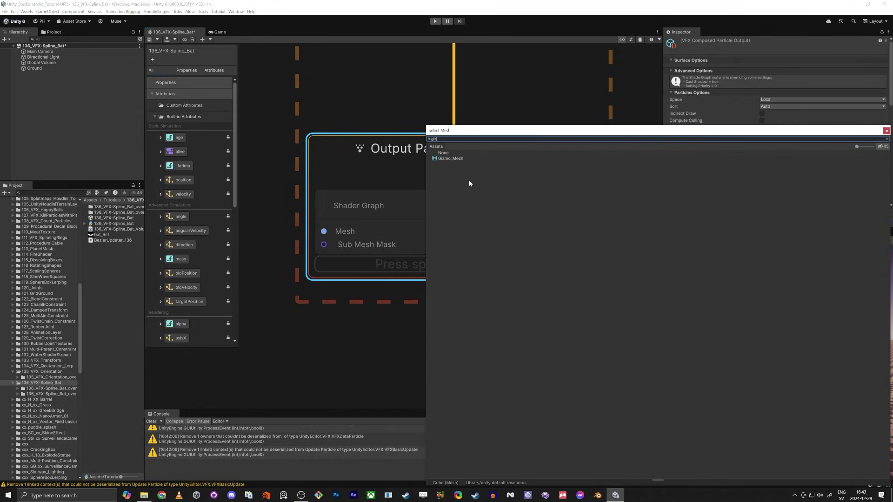
pyautogui.doubleClick(457, 158)
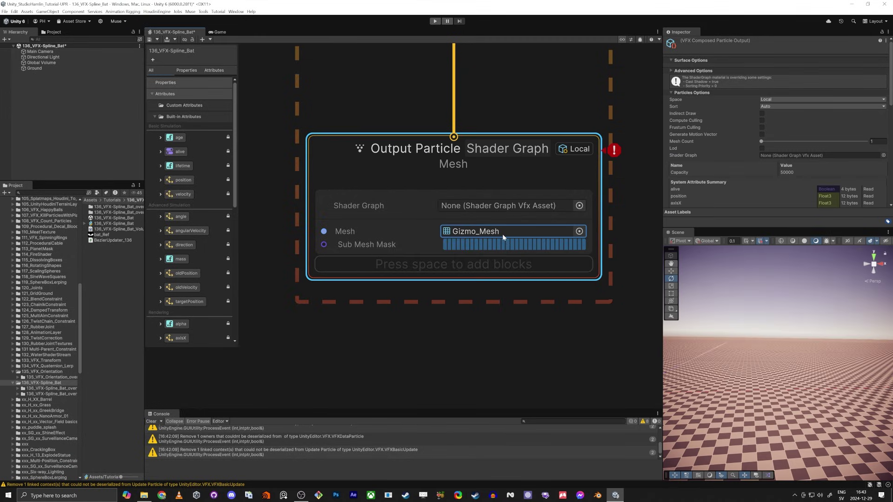
pyautogui.click(579, 205)
pyautogui.write('vert')
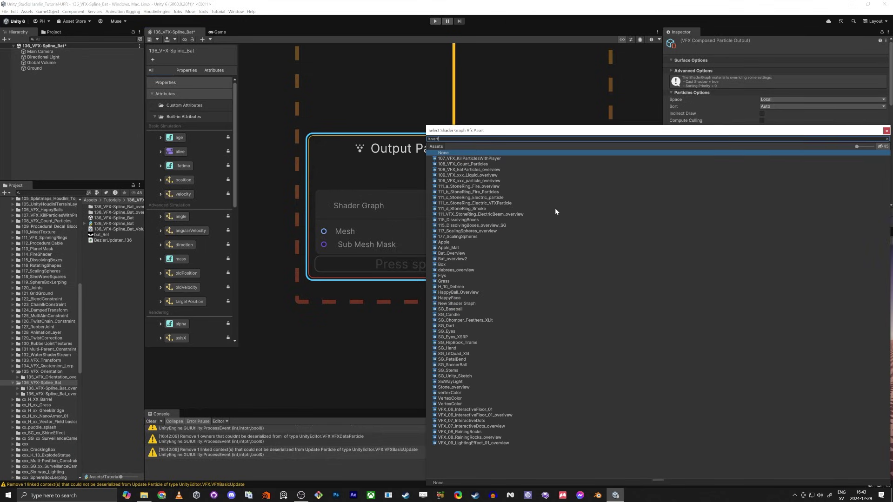
pyautogui.write('e')
pyautogui.doubleClick(449, 164)
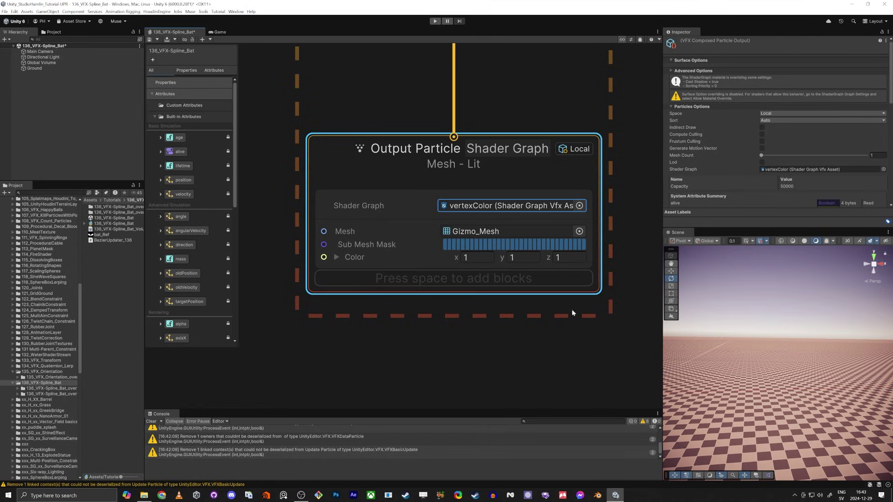
# Save the effect graph and place the 136_VFX-Spline_Bat effect in the scene as a new object.
pyautogui.moveTo(718, 364); pyautogui.dragTo(771, 382, button='right')
pyautogui.press('w')
pyautogui.press('q')
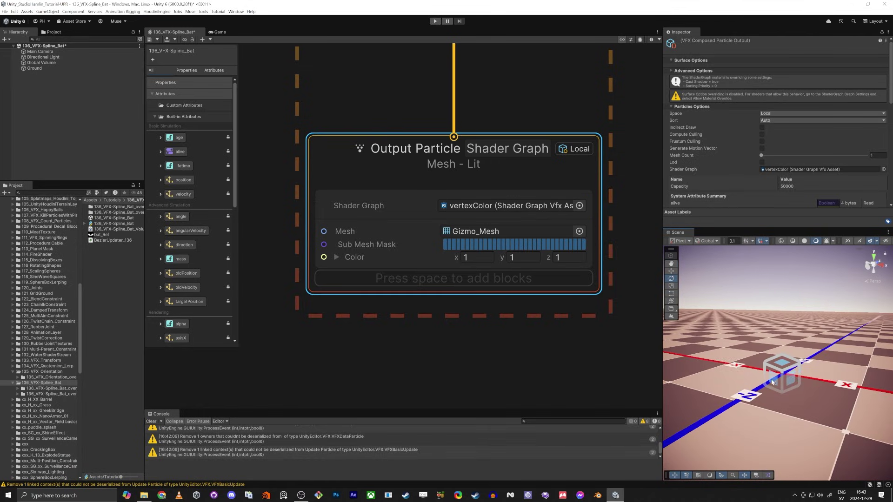
pyautogui.scroll(-6, 420, 361)
pyautogui.moveTo(365, 185); pyautogui.dragTo(400, 258, button='middle')
pyautogui.scroll(5, 467, 192)
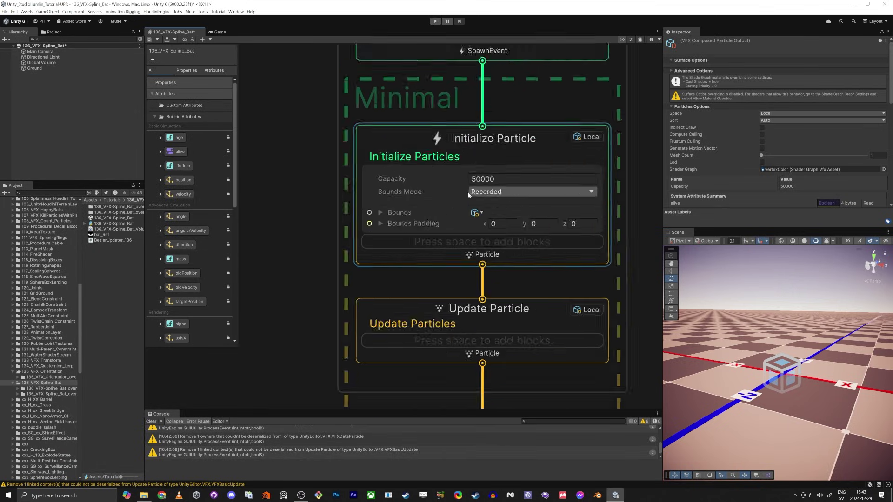
pyautogui.hotkey('ctrl', 's')
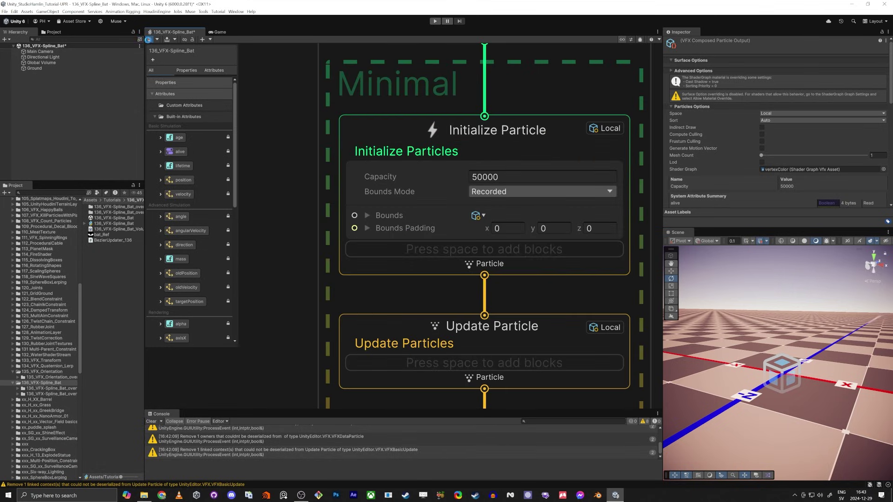
pyautogui.click(497, 244)
pyautogui.moveTo(108, 224); pyautogui.dragTo(54, 105)
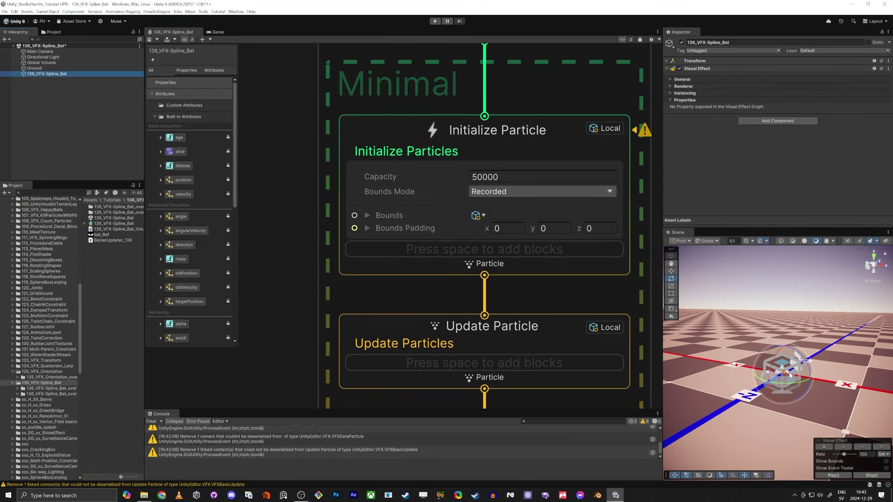
# Add a Set Size block to the Initialize Particle context with a size of 1.
pyautogui.scroll(-3, 383, 186)
pyautogui.click(369, 160)
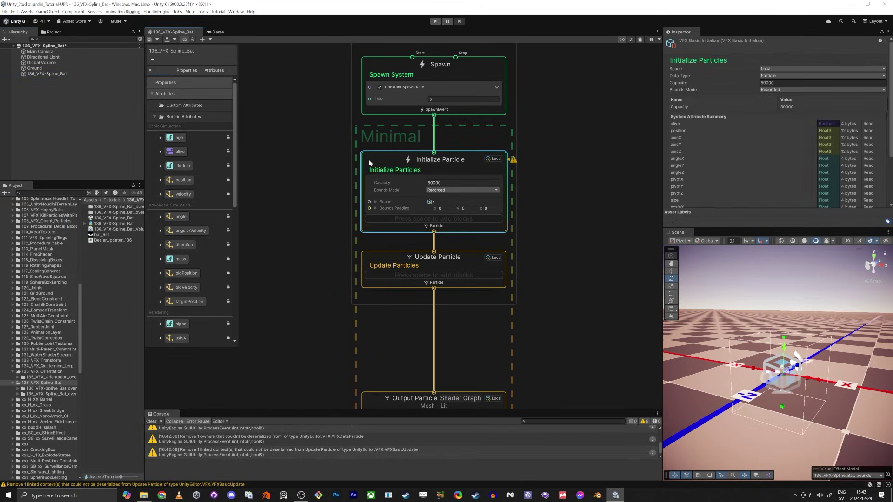
pyautogui.press('space')
pyautogui.write('size')
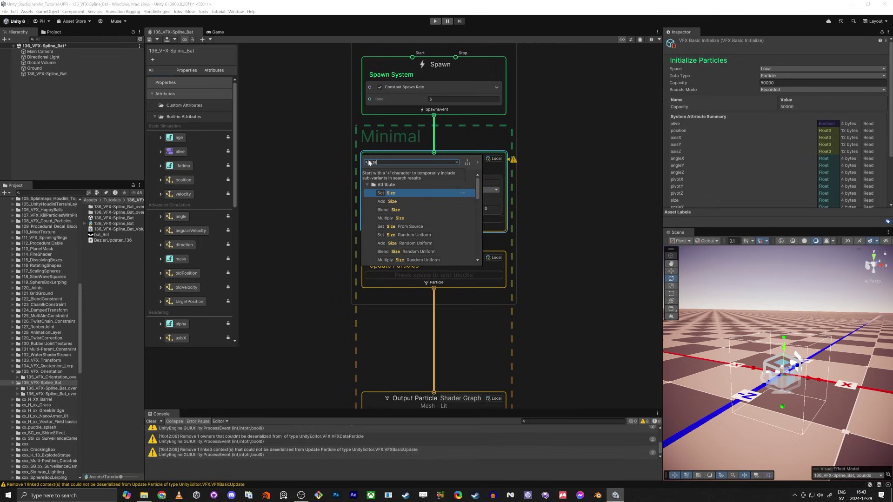
pyautogui.press('Return')
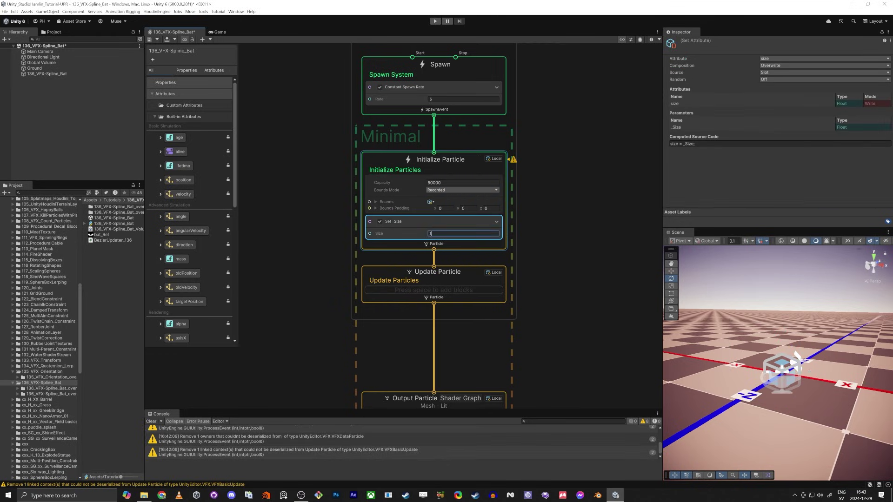
pyautogui.press('Return')
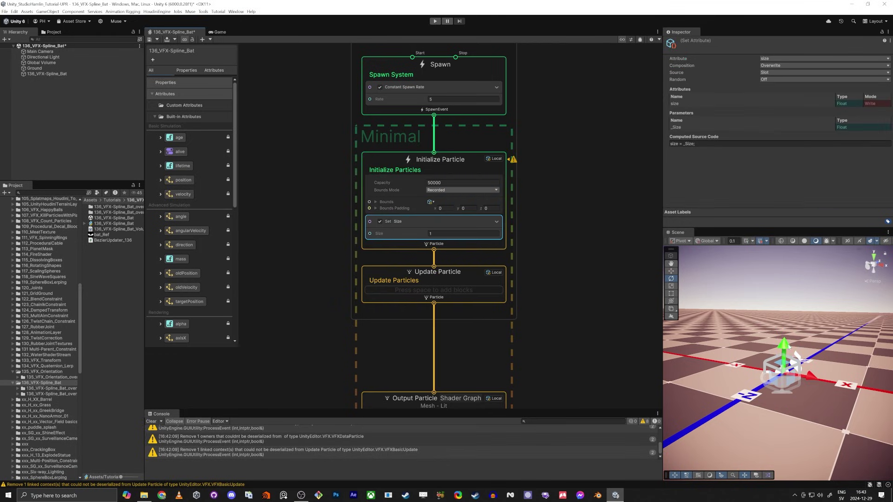
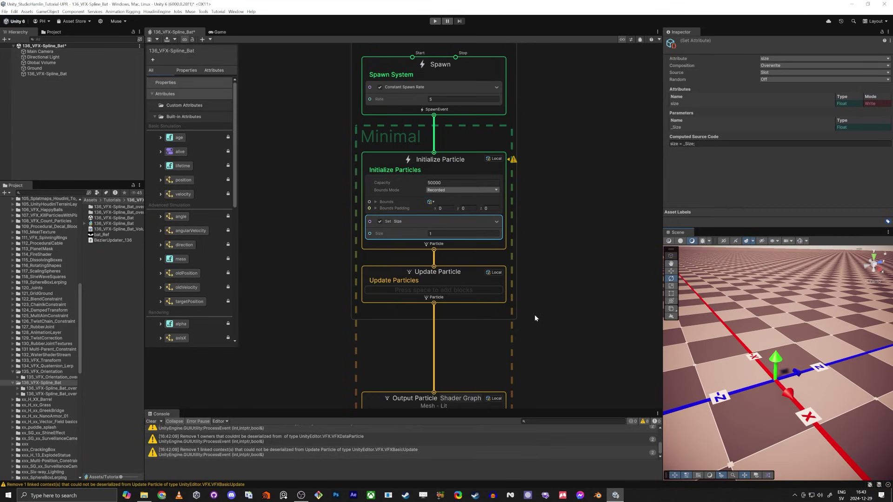
# Add a Set Lifetime block to the Initialize Particle context and set the lifetime to 3.
pyautogui.moveTo(535, 315); pyautogui.dragTo(571, 269, button='middle')
pyautogui.moveTo(398, 126); pyautogui.dragTo(412, 202, button='middle')
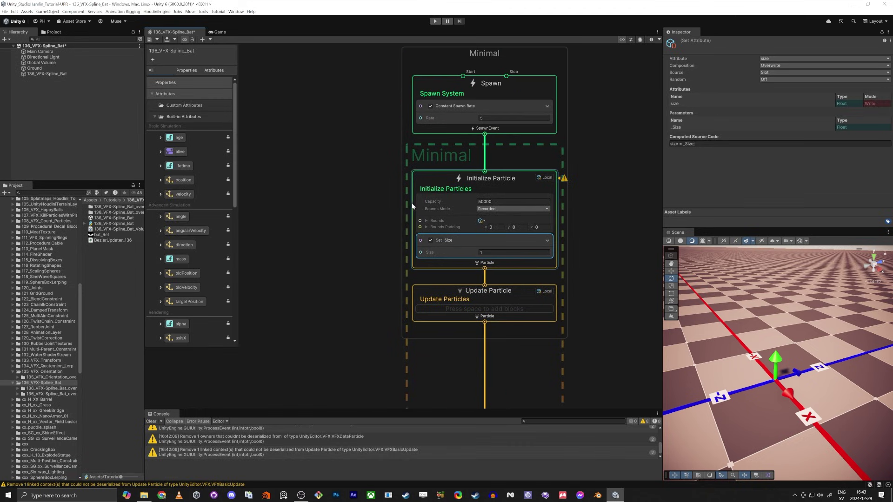
pyautogui.click(412, 203)
pyautogui.press('space')
pyautogui.write('life')
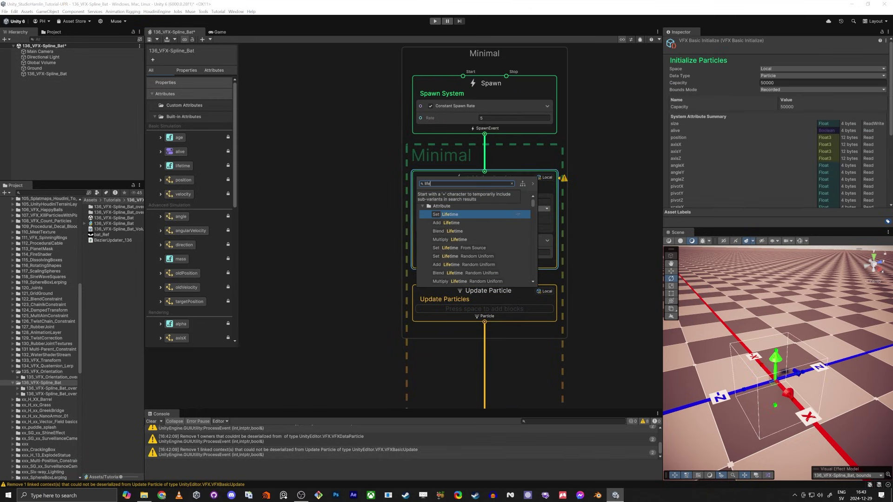
pyautogui.press('Return')
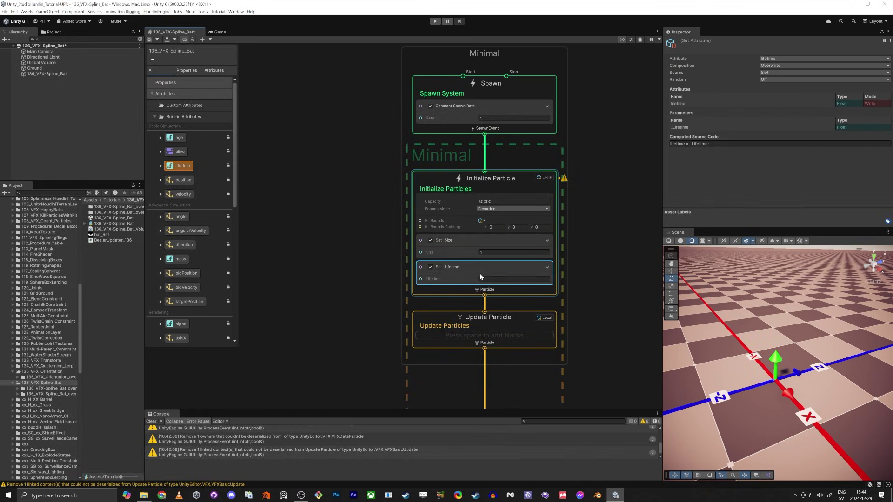
pyautogui.click(480, 278)
pyautogui.write('3')
pyautogui.press('Return')
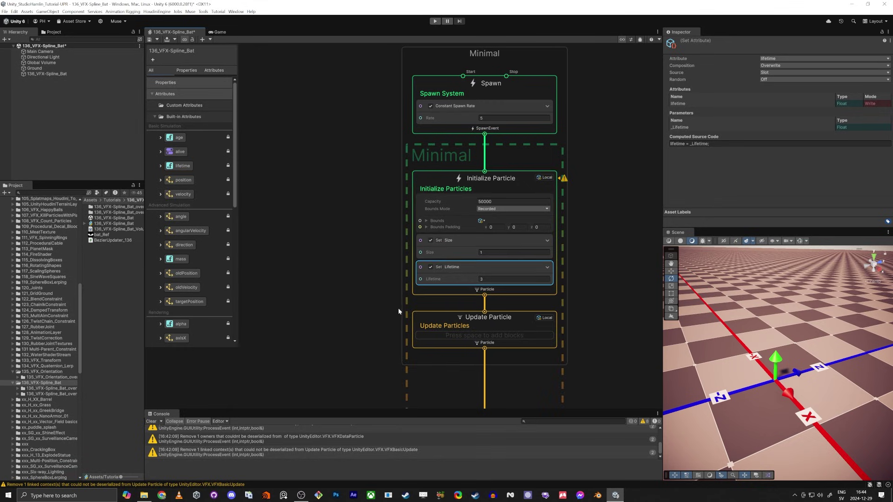
# Move the 136_VFX-Spline_Bat object away from the world origin in the maximized Scene view and show the scene gizmos.
pyautogui.moveTo(398, 307); pyautogui.dragTo(383, 250, button='middle')
pyautogui.scroll(-3, 386, 252)
pyautogui.scroll(3, 376, 256)
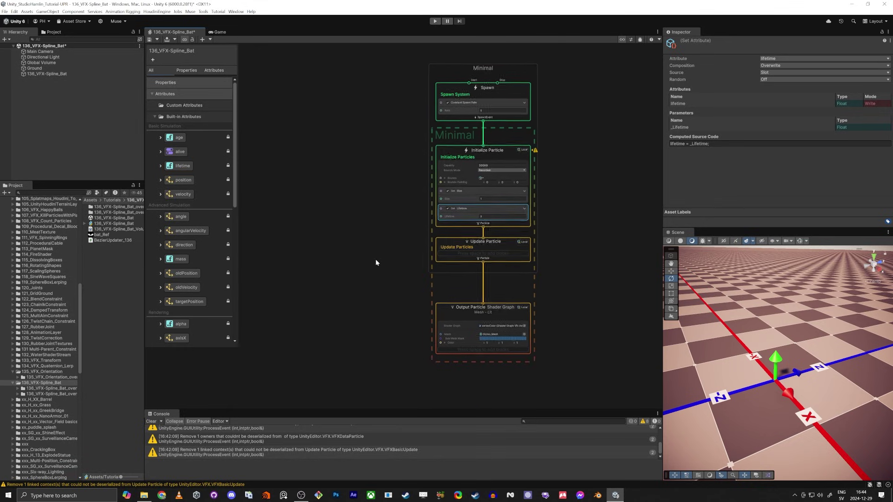
pyautogui.click(54, 74)
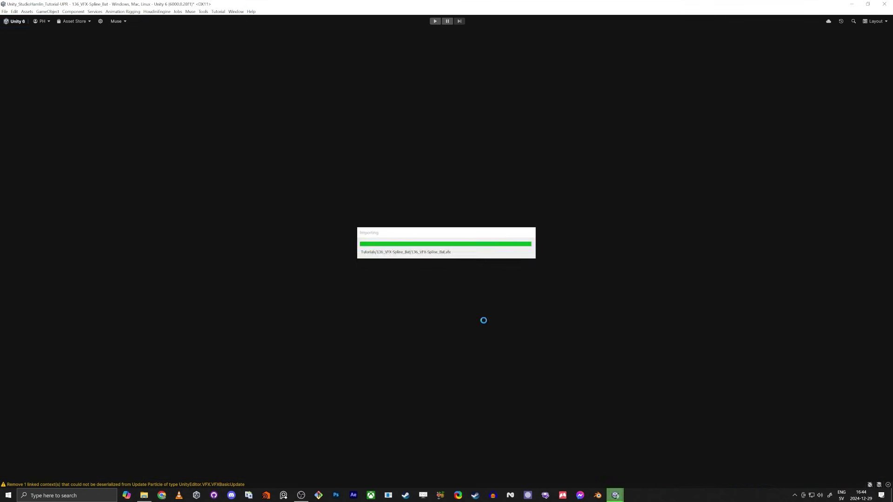
pyautogui.press('w')
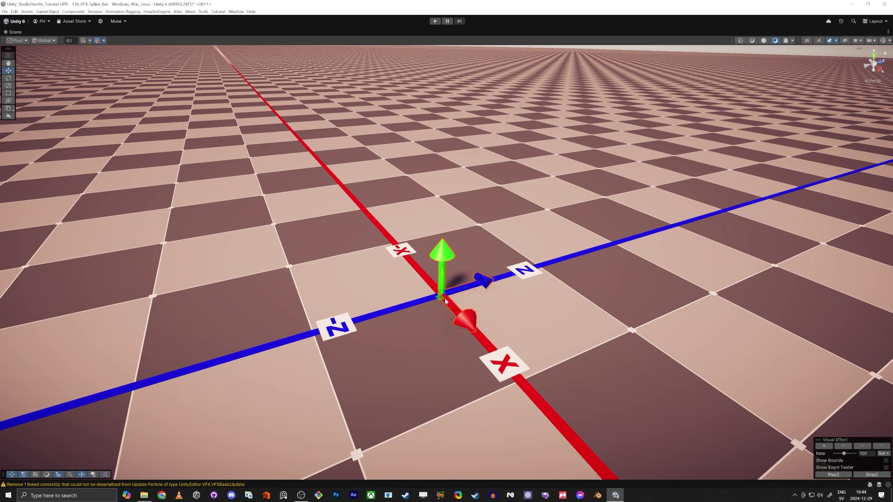
pyautogui.moveTo(446, 300); pyautogui.dragTo(624, 194)
pyautogui.click(884, 41)
# Examine where the particles appear relative to the moved effect object and the world origin, and restore the full editor layout.
pyautogui.moveTo(676, 199); pyautogui.dragTo(531, 275, button='right')
pyautogui.press('d')
pyautogui.press('w')
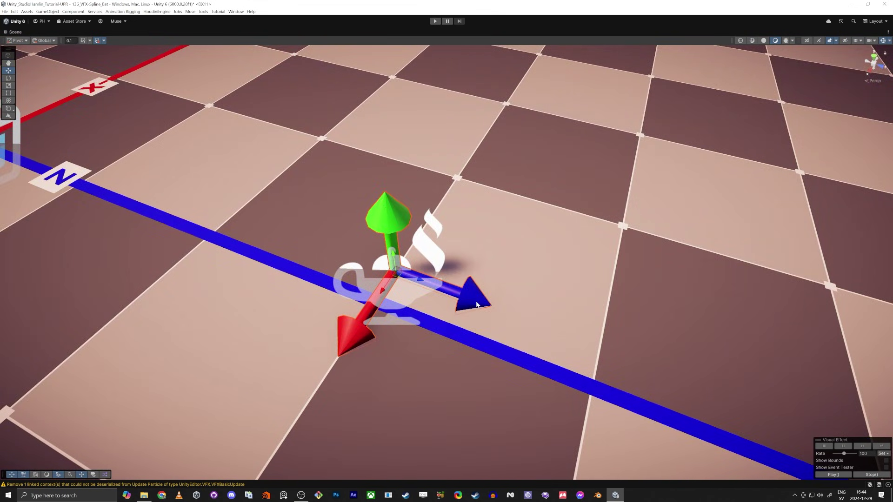
pyautogui.press('a')
pyautogui.moveTo(385, 285); pyautogui.dragTo(547, 272, button='right')
pyautogui.keyDown('alt'); pyautogui.moveTo(547, 273); pyautogui.dragTo(512, 317); pyautogui.keyUp('alt')
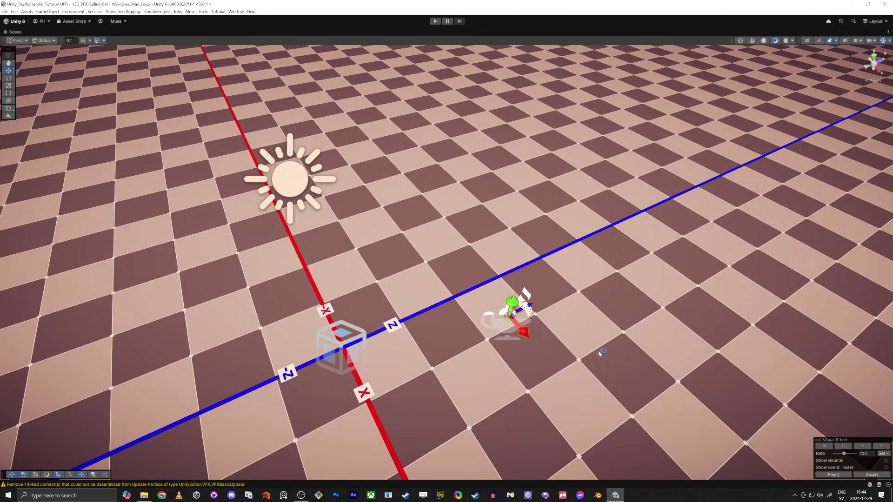
pyautogui.hotkey('shift', 'space')
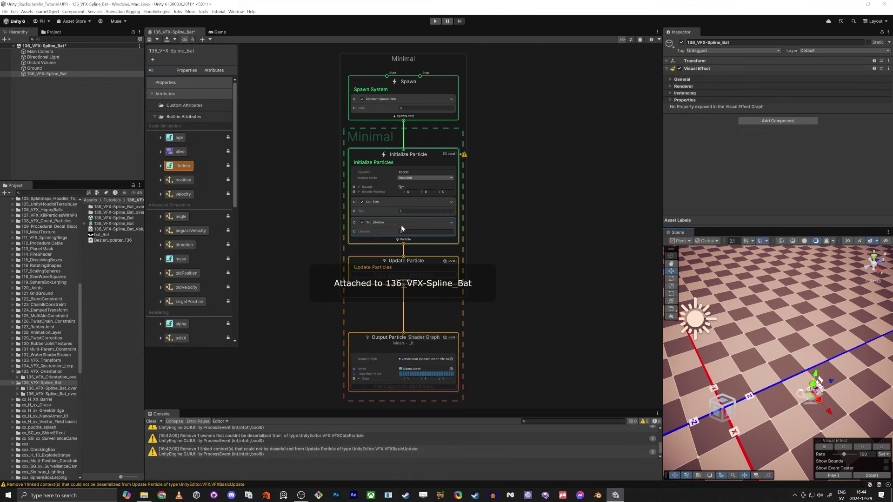
# Switch the particle system's simulation space from Local to World and check the particles' position in the scene.
pyautogui.scroll(5, 401, 224)
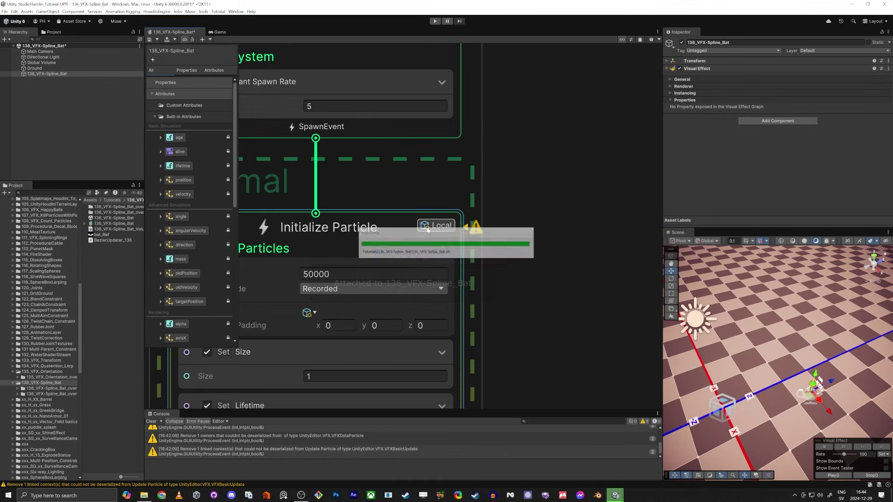
pyautogui.click(429, 228)
pyautogui.moveTo(548, 352); pyautogui.dragTo(573, 131, button='middle')
pyautogui.scroll(1, 725, 404)
pyautogui.moveTo(725, 406); pyautogui.dragTo(814, 363, button='right')
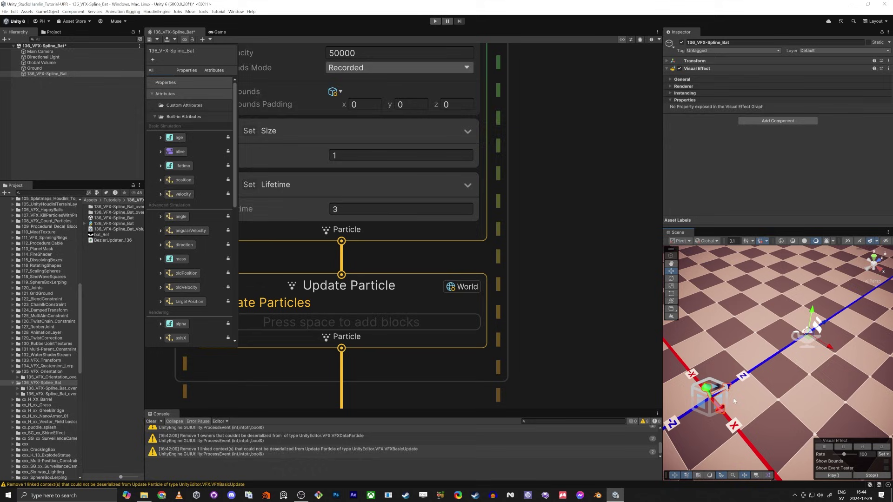
# Add a Set Position block to the Update Particle context.
pyautogui.scroll(-4, 608, 236)
pyautogui.click(377, 232)
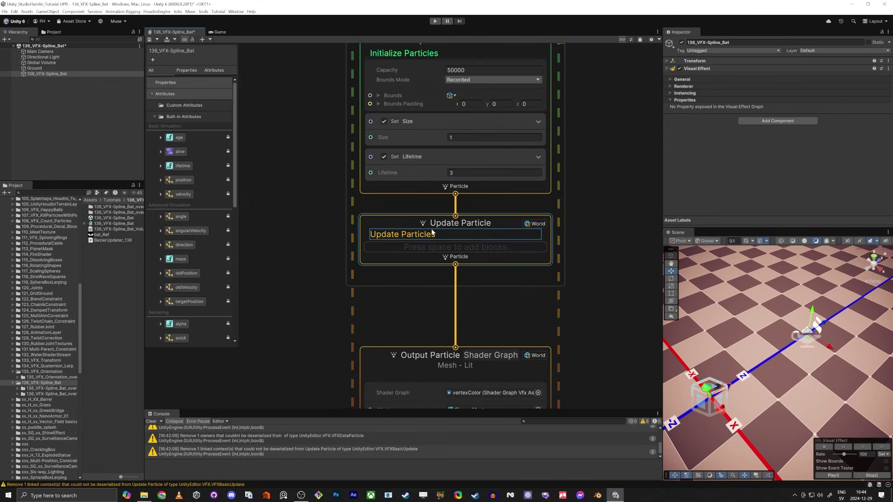
pyautogui.click(382, 234)
pyautogui.press('space')
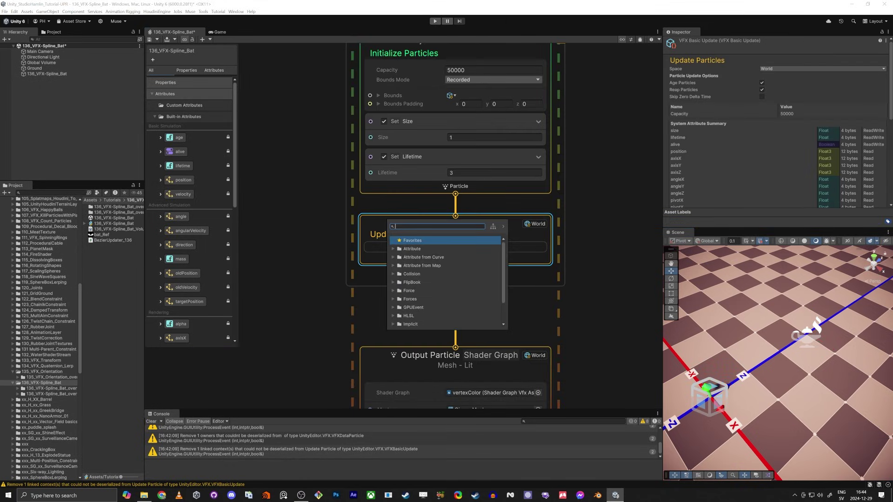
pyautogui.write('set posi')
pyautogui.press('Return')
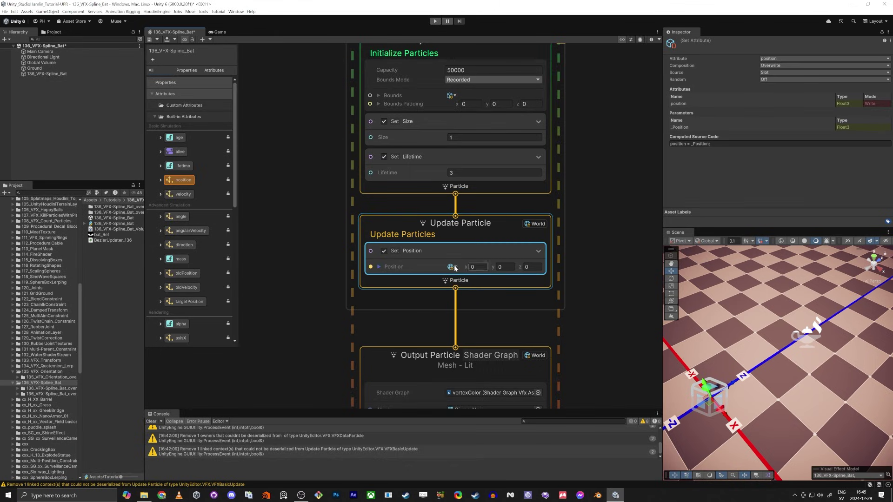
# Check the coordinate space of the Set Position block's Position input in the Update Particle context.
pyautogui.scroll(5, 454, 269)
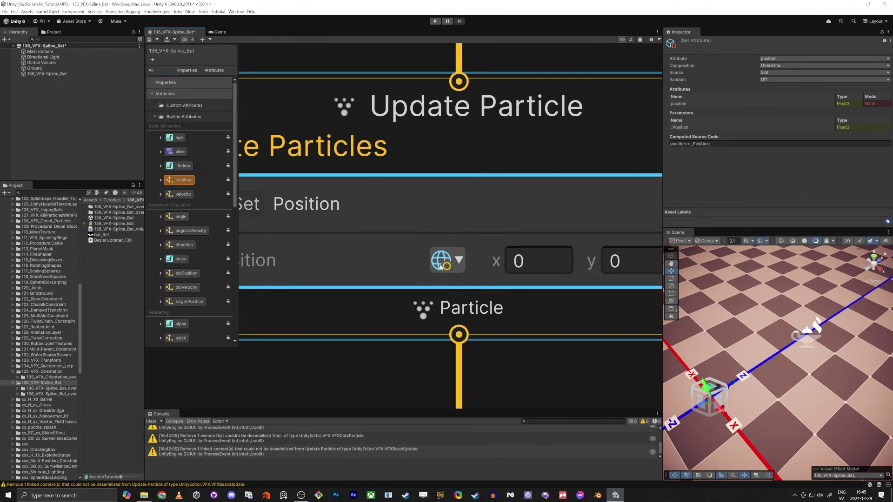
pyautogui.scroll(-4, 440, 267)
pyautogui.scroll(-1, 443, 264)
pyautogui.scroll(1, 446, 263)
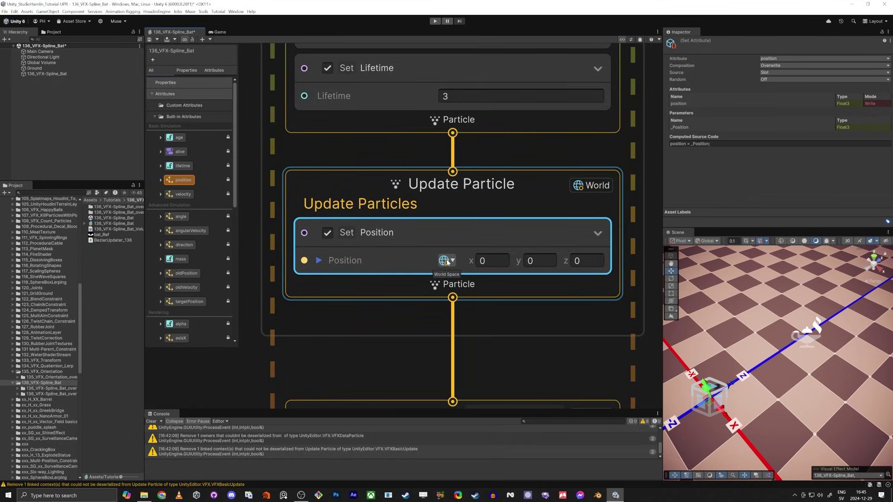
pyautogui.scroll(3, 446, 263)
pyautogui.scroll(-7, 449, 260)
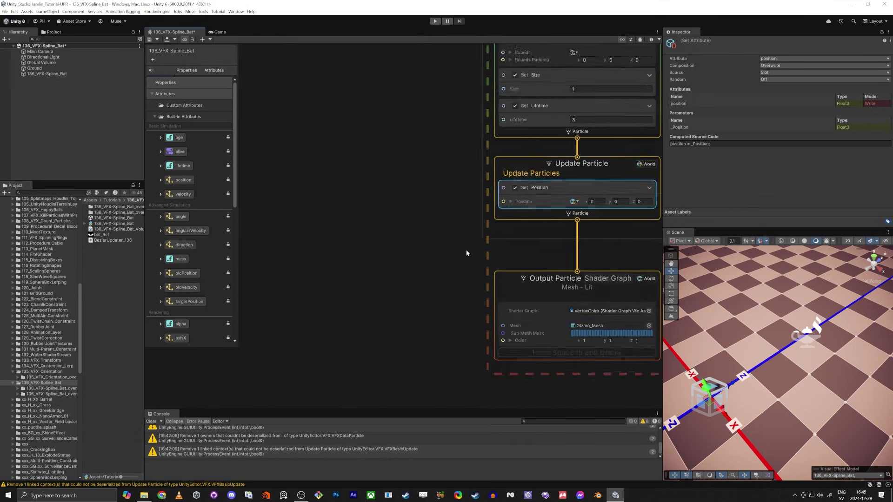
pyautogui.scroll(-2, 467, 253)
# Add a Sample Bezier operator to the graph and connect its Position output to the Set Position block's Position input.
pyautogui.click(336, 209)
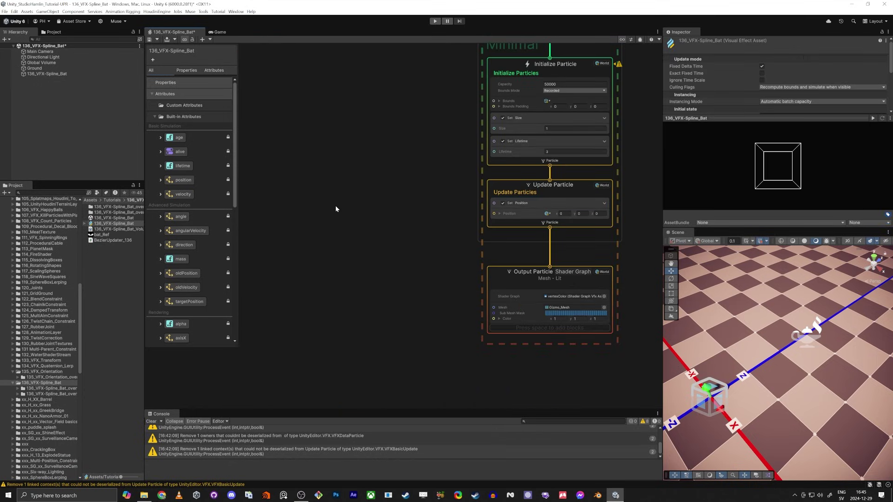
pyautogui.press('space')
pyautogui.write('sample b')
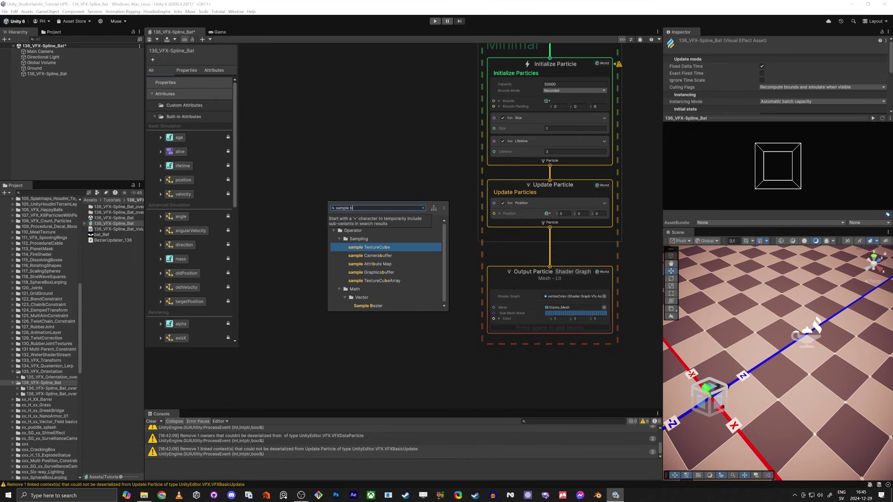
pyautogui.press('Down')
pyautogui.press('Down')
pyautogui.press('Down')
pyautogui.press('Down')
pyautogui.press('Down')
pyautogui.press('Down')
pyautogui.press('Down')
pyautogui.press('Return')
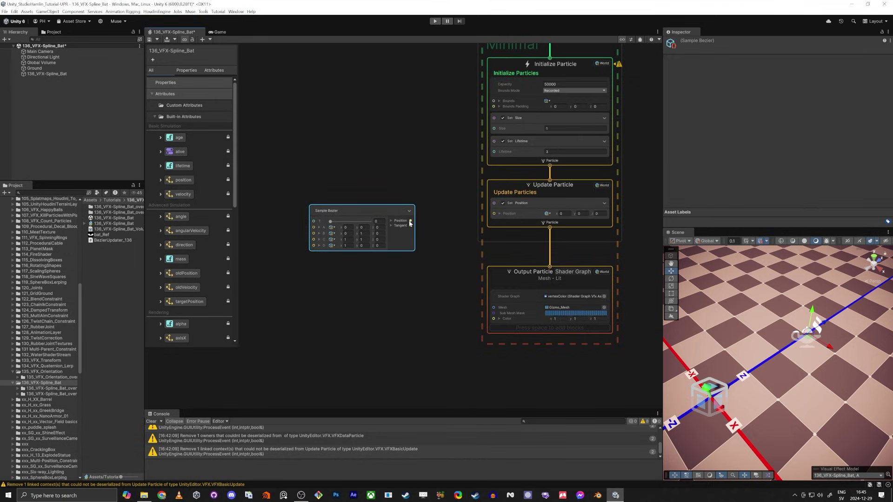
pyautogui.moveTo(398, 212); pyautogui.dragTo(494, 213)
# Open a snip of the graph and scene area in Snip & Sketch, then draw and undo a trial blue curve.
pyautogui.scroll(5, 313, 241)
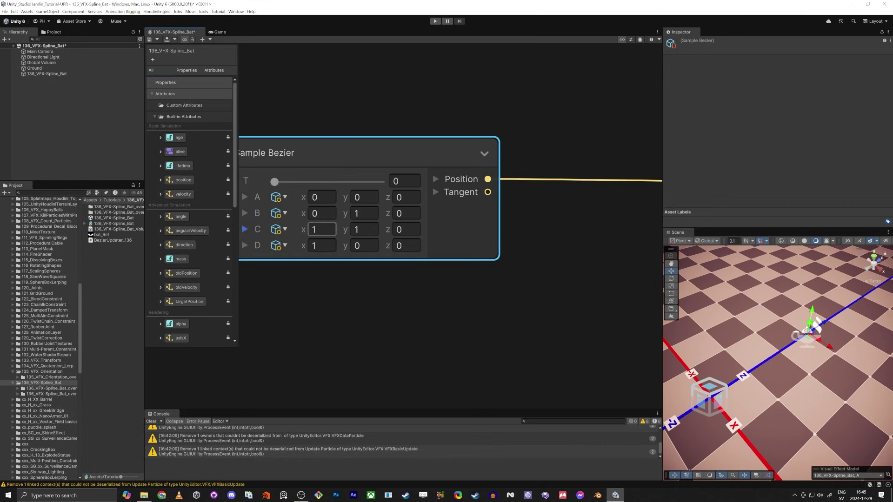
pyautogui.scroll(-3, 390, 301)
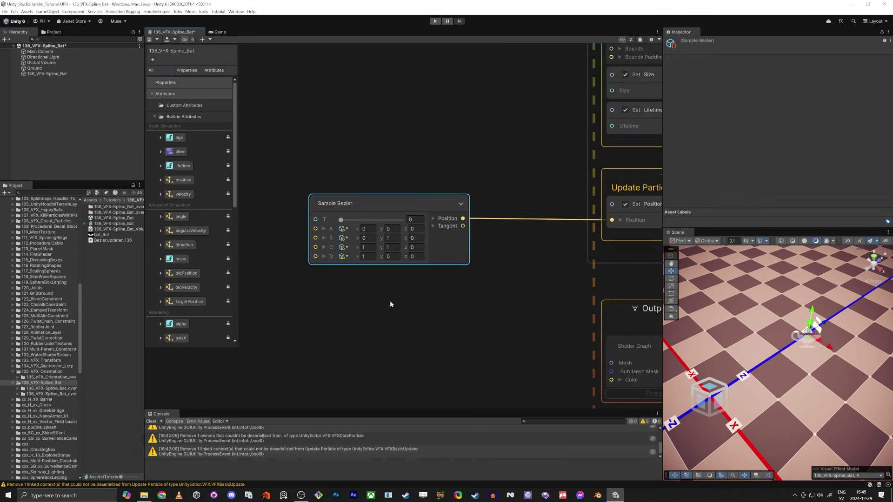
pyautogui.scroll(1, 390, 301)
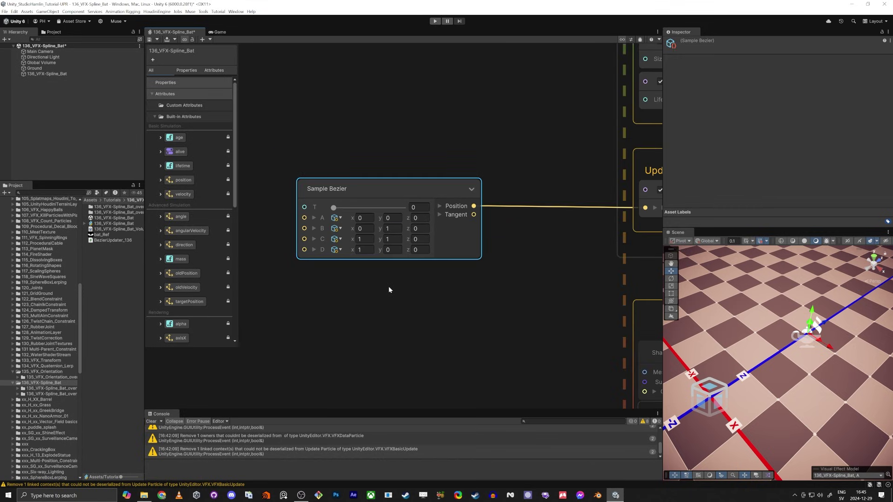
pyautogui.press('super+shift+s')
pyautogui.moveTo(151, 49)
pyautogui.mouseDown()
pyautogui.moveTo(786, 468)
pyautogui.moveTo(873, 461)
pyautogui.mouseUp()
pyautogui.click(808, 403)
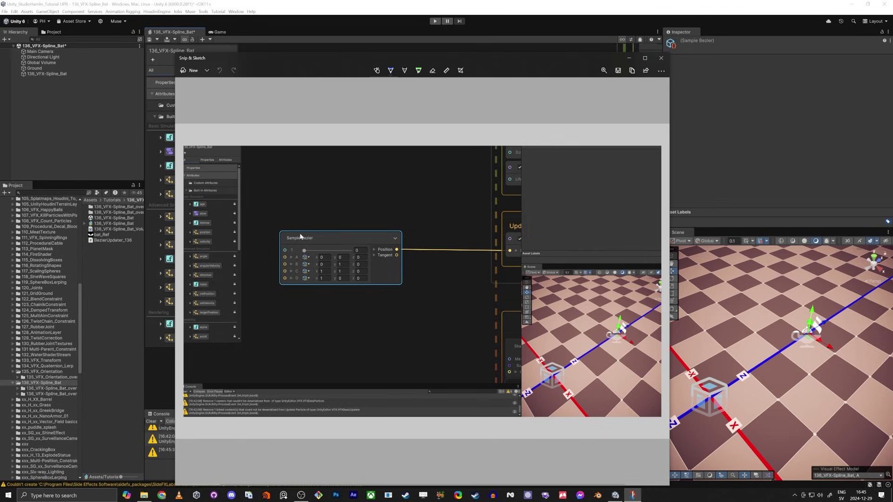
pyautogui.moveTo(310, 228)
pyautogui.mouseDown()
pyautogui.moveTo(404, 182)
pyautogui.moveTo(542, 321)
pyautogui.moveTo(609, 269)
pyautogui.mouseUp()
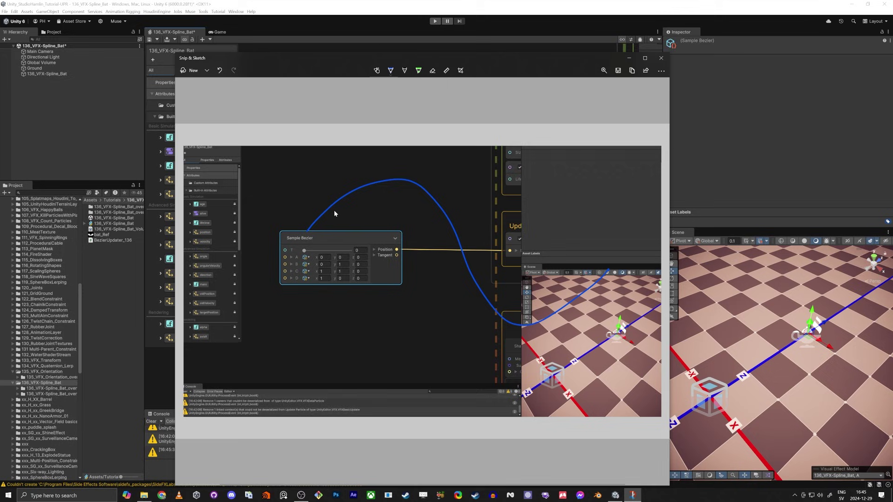
pyautogui.hotkey('ctrl', 'z')
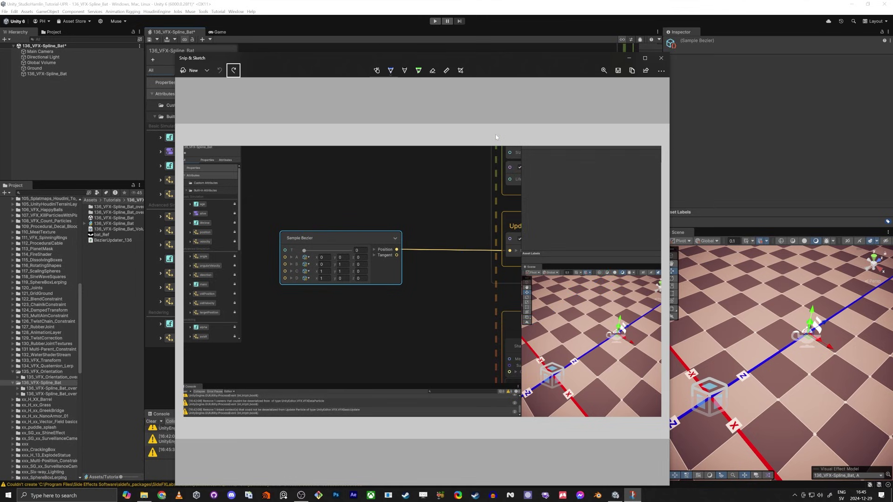
# With a green pen, draw two end points labelled A and B and mark the operator's A and D inputs on the snip.
pyautogui.click(391, 70)
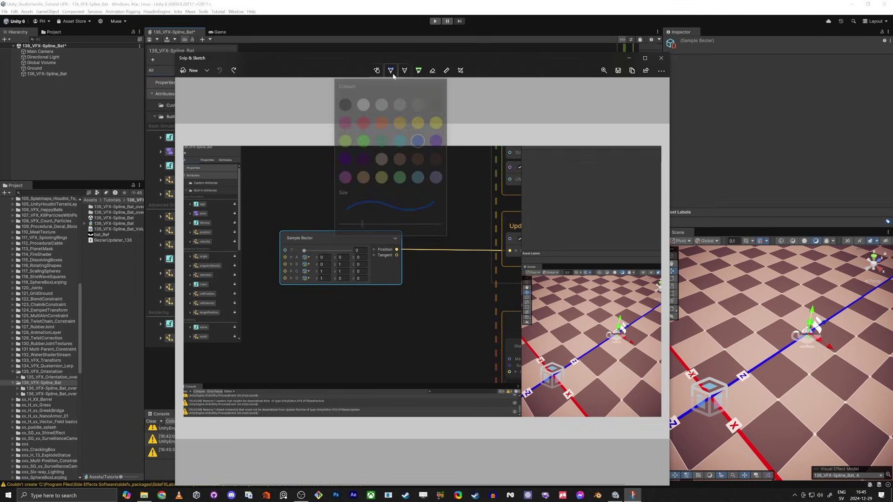
pyautogui.click(363, 138)
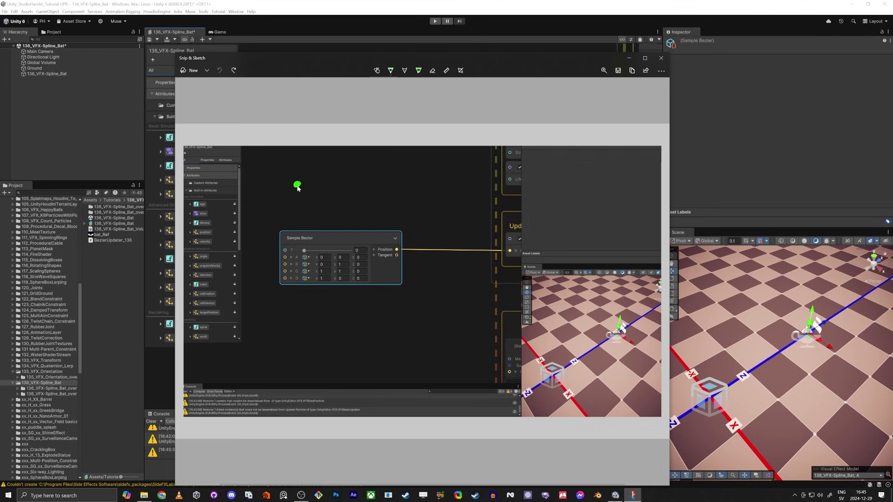
pyautogui.moveTo(296, 175)
pyautogui.mouseDown()
pyautogui.moveTo(305, 160)
pyautogui.moveTo(314, 173)
pyautogui.mouseUp()
pyautogui.moveTo(299, 168); pyautogui.dragTo(310, 167)
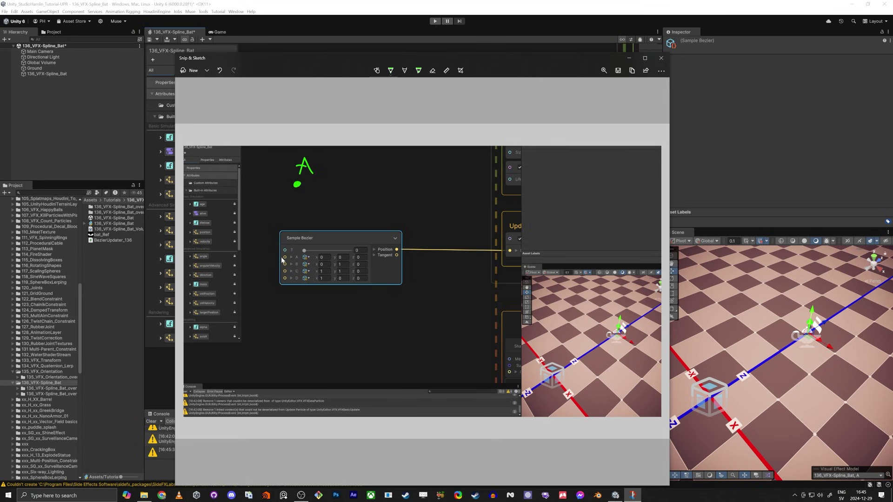
pyautogui.moveTo(284, 256)
pyautogui.mouseDown()
pyautogui.moveTo(276, 256)
pyautogui.moveTo(283, 278)
pyautogui.mouseUp()
pyautogui.moveTo(503, 209); pyautogui.dragTo(504, 210)
pyautogui.moveTo(522, 180)
pyautogui.mouseDown()
pyautogui.moveTo(523, 202)
pyautogui.moveTo(535, 203)
pyautogui.mouseUp()
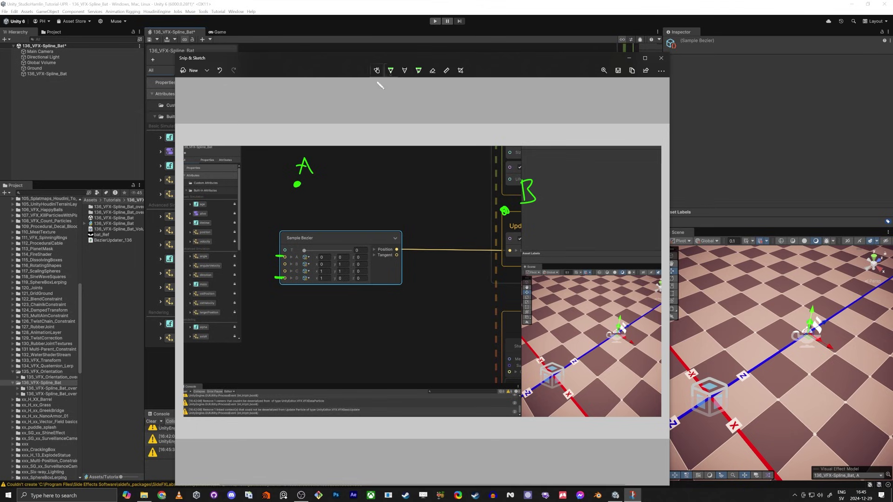
# Mark the Sample Bezier operator's B and C inputs on the snip with a yellow pen.
pyautogui.click(391, 70)
pyautogui.click(418, 121)
pyautogui.moveTo(275, 264)
pyautogui.mouseDown()
pyautogui.moveTo(285, 264)
pyautogui.moveTo(284, 272)
pyautogui.mouseUp()
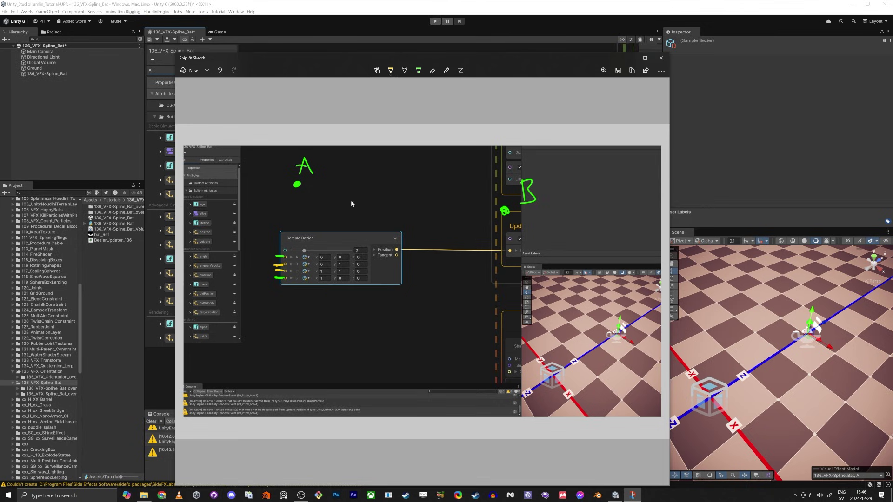
# Sketch yellow handle lines from the two green end points and undo both of them.
pyautogui.moveTo(297, 185); pyautogui.dragTo(365, 311)
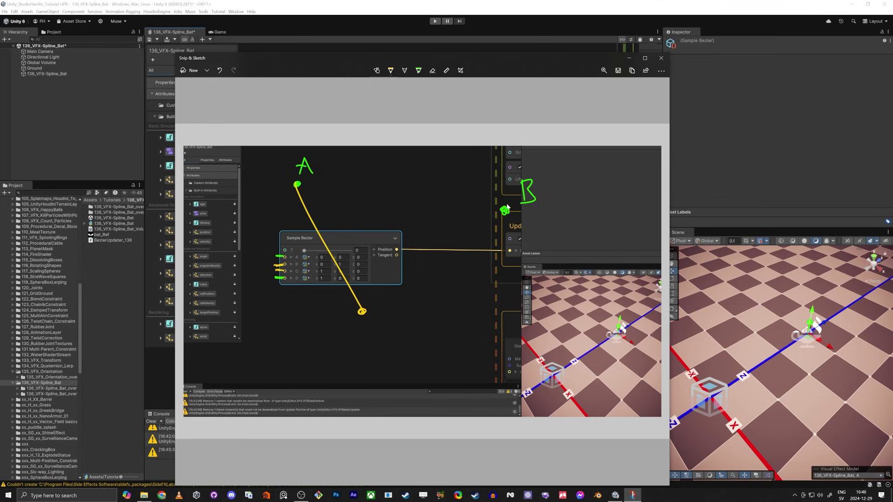
pyautogui.moveTo(503, 213); pyautogui.dragTo(448, 149)
pyautogui.hotkey('ctrl', 'z')
pyautogui.hotkey('ctrl', 'z')
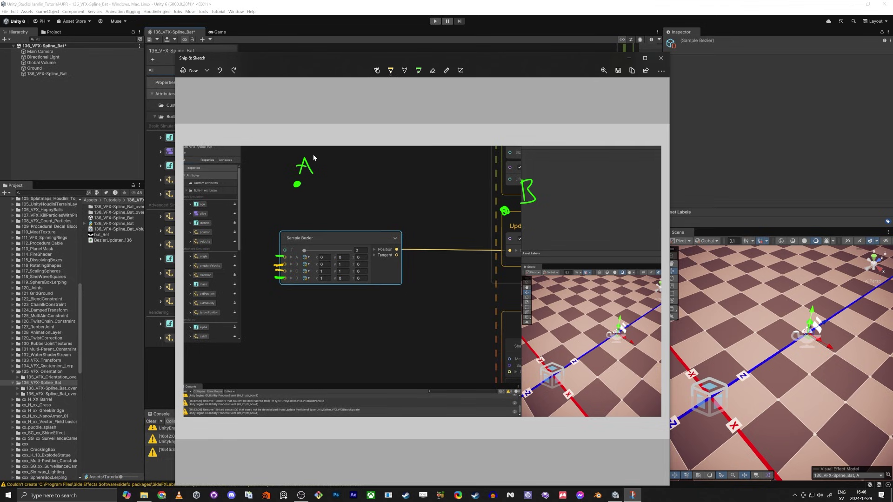
# Place two yellow control-point dots, then cross out the green B and relabel that end point D in green.
pyautogui.click(335, 289)
pyautogui.click(466, 150)
pyautogui.click(390, 71)
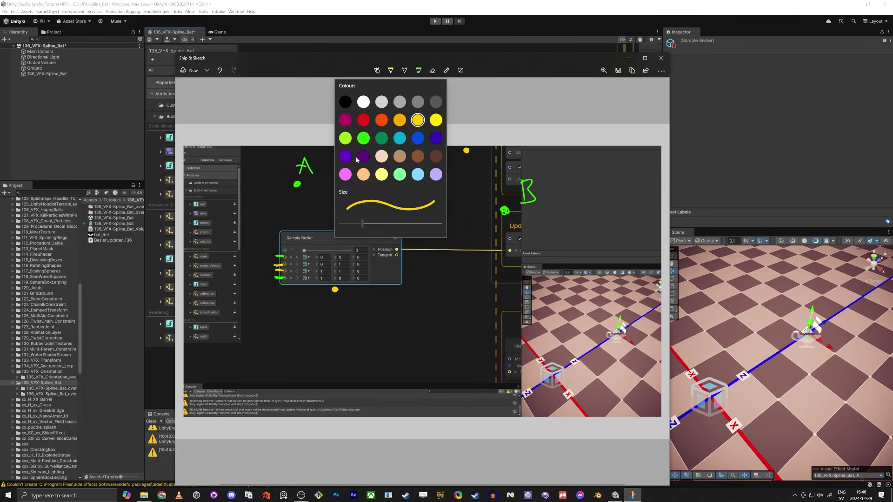
pyautogui.click(363, 138)
pyautogui.moveTo(524, 183)
pyautogui.mouseDown()
pyautogui.moveTo(535, 198)
pyautogui.moveTo(553, 178)
pyautogui.moveTo(547, 196)
pyautogui.mouseUp()
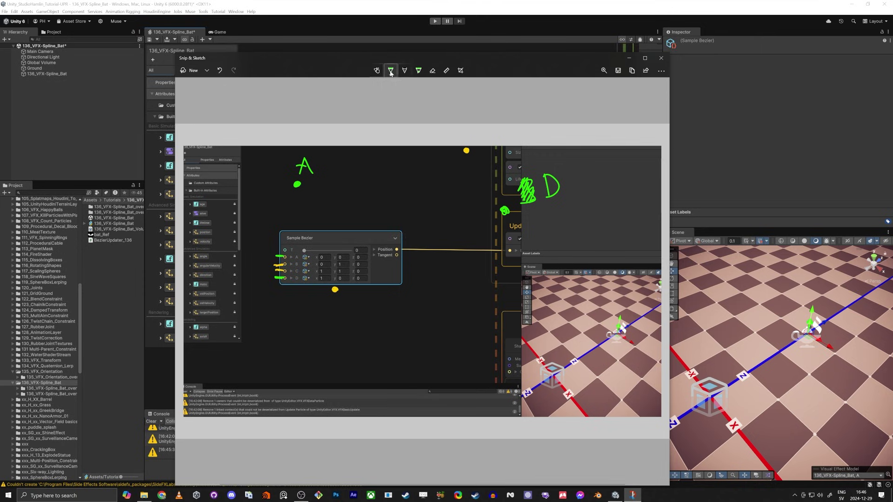
# Label the lower yellow control point B and the upper one C in yellow.
pyautogui.click(390, 70)
pyautogui.click(418, 120)
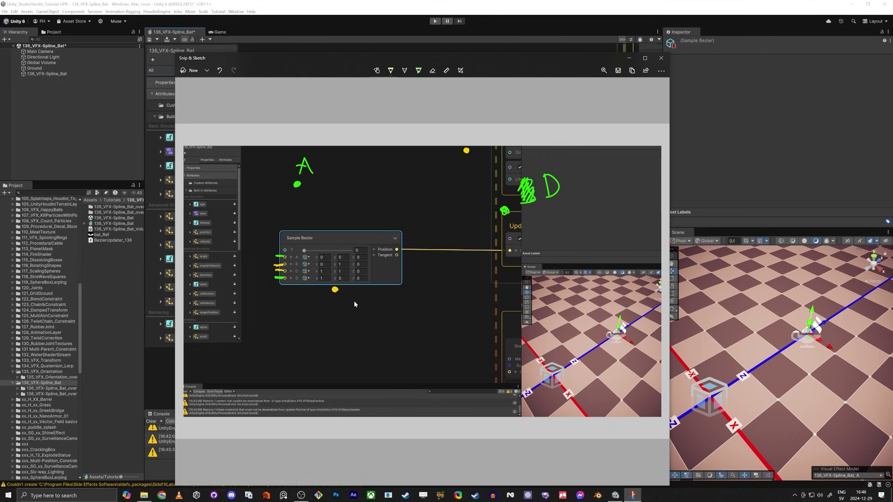
pyautogui.moveTo(335, 294); pyautogui.dragTo(342, 307)
pyautogui.moveTo(485, 145); pyautogui.dragTo(485, 152)
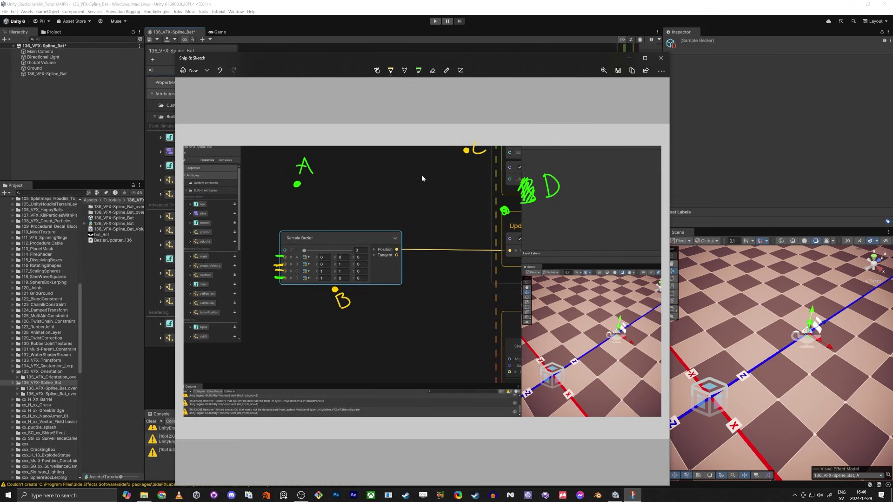
# Draw a blue Bezier curve from point A to point D on the snip, and minimize Snip & Sketch to return to Unity.
pyautogui.click(390, 71)
pyautogui.click(416, 139)
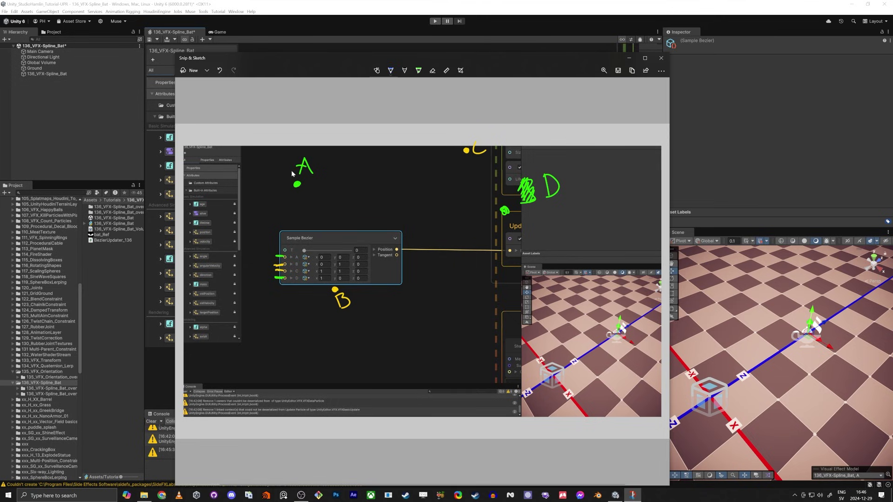
pyautogui.moveTo(297, 185); pyautogui.dragTo(502, 208)
pyautogui.hotkey('ctrl', 'z')
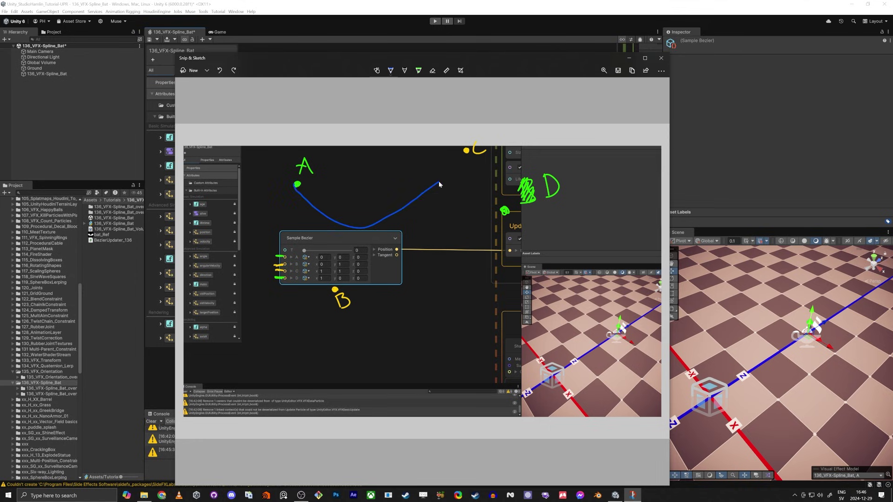
pyautogui.moveTo(476, 174); pyautogui.dragTo(508, 200)
pyautogui.click(629, 58)
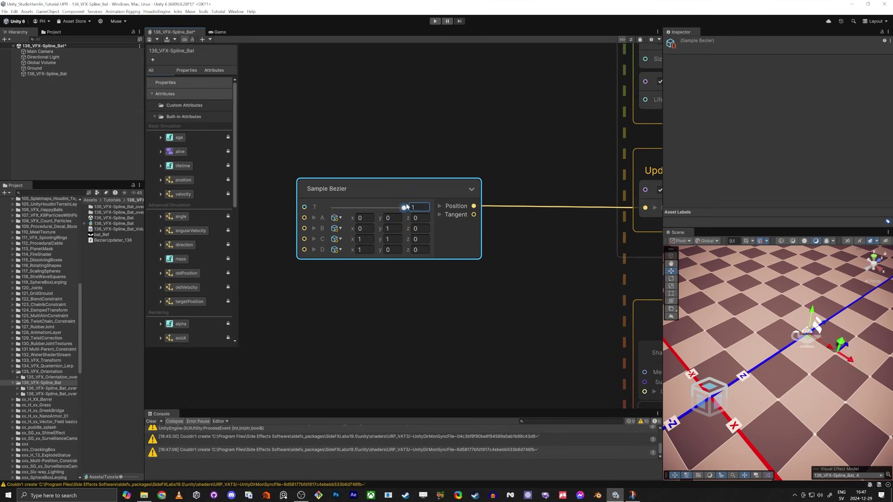
# Scrub the Sample Bezier operator's T value to 0.723 and on to 0.795, watching the particle in a closer Scene view.
pyautogui.moveTo(379, 217); pyautogui.dragTo(386, 216)
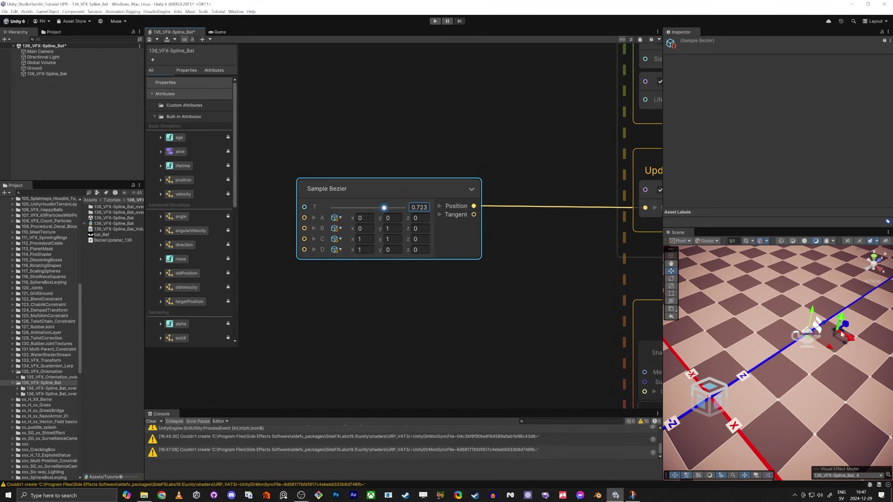
pyautogui.moveTo(842, 329); pyautogui.dragTo(790, 286, button='right')
pyautogui.press('w')
pyautogui.keyDown('alt'); pyautogui.moveTo(790, 287); pyautogui.dragTo(774, 277); pyautogui.keyUp('alt')
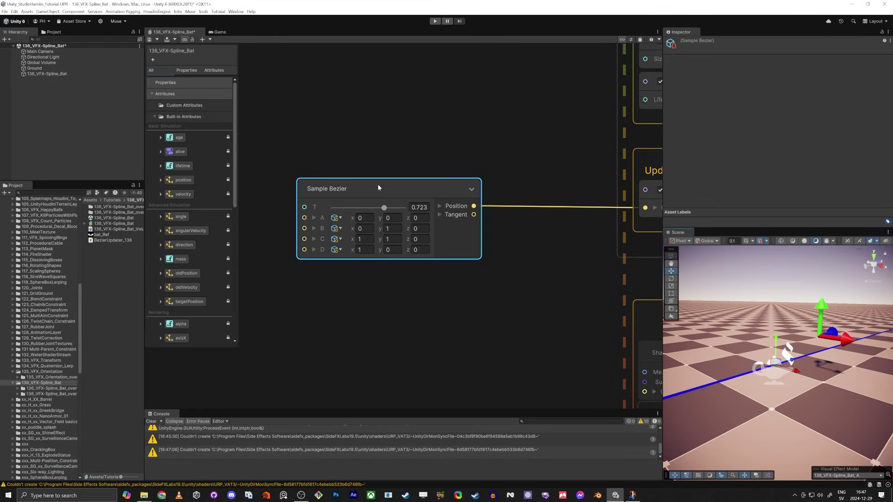
pyautogui.moveTo(386, 211)
pyautogui.mouseDown()
pyautogui.moveTo(399, 208)
pyautogui.moveTo(390, 208)
pyautogui.mouseUp()
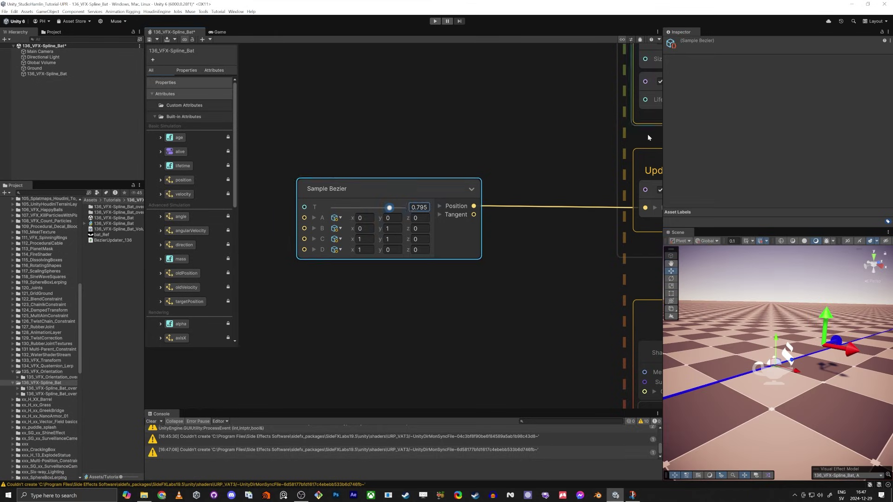
# Check the Set Lifetime block in the Initialize Particle context.
pyautogui.moveTo(647, 134); pyautogui.dragTo(584, 167, button='middle')
pyautogui.scroll(-3, 584, 167)
pyautogui.scroll(4, 559, 160)
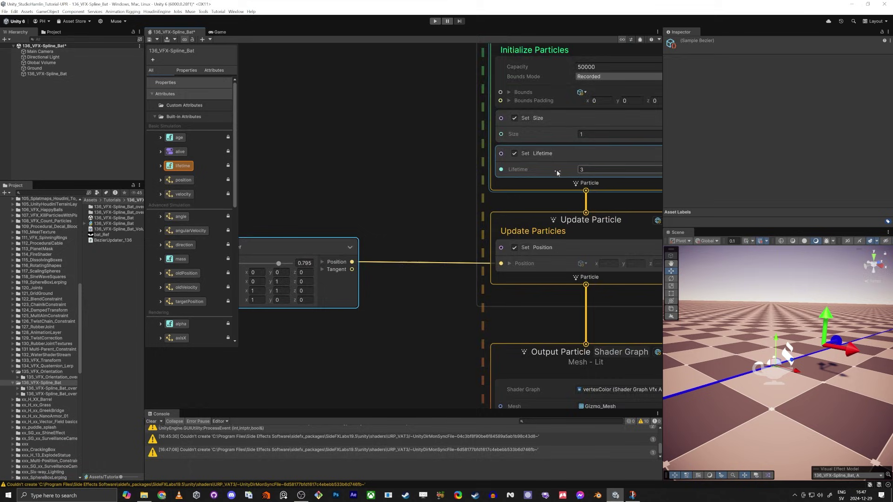
pyautogui.click(449, 195)
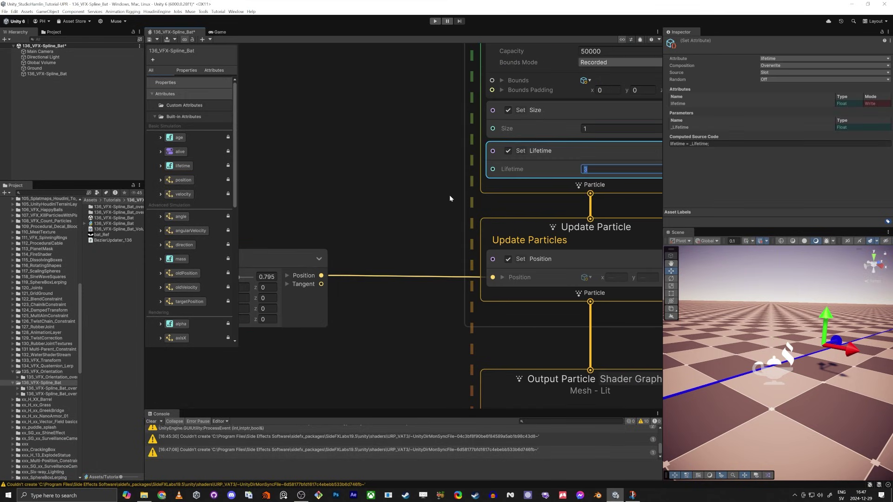
pyautogui.scroll(-4, 300, 201)
pyautogui.scroll(5, 562, 154)
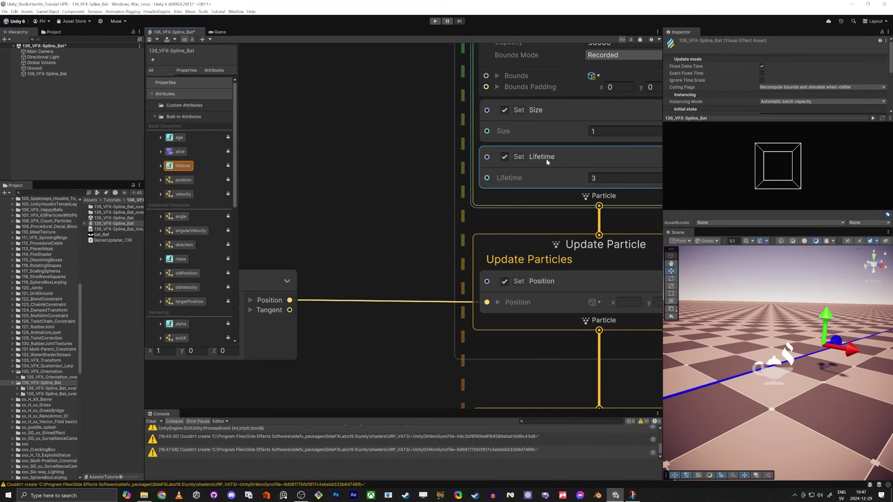
# Add a Get Age Over Lifetime [0..1] operator to the empty graph area beside the Initialize Particle context.
pyautogui.click(215, 195)
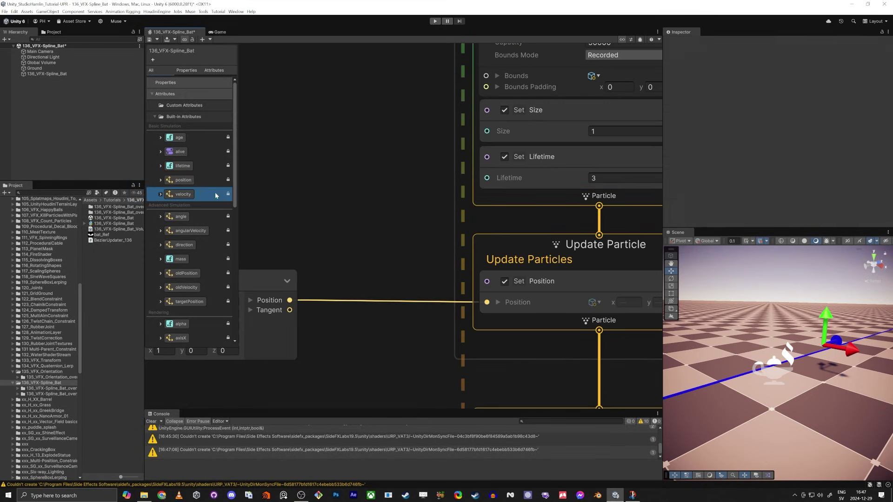
pyautogui.click(344, 180)
pyautogui.press('space')
pyautogui.write('age')
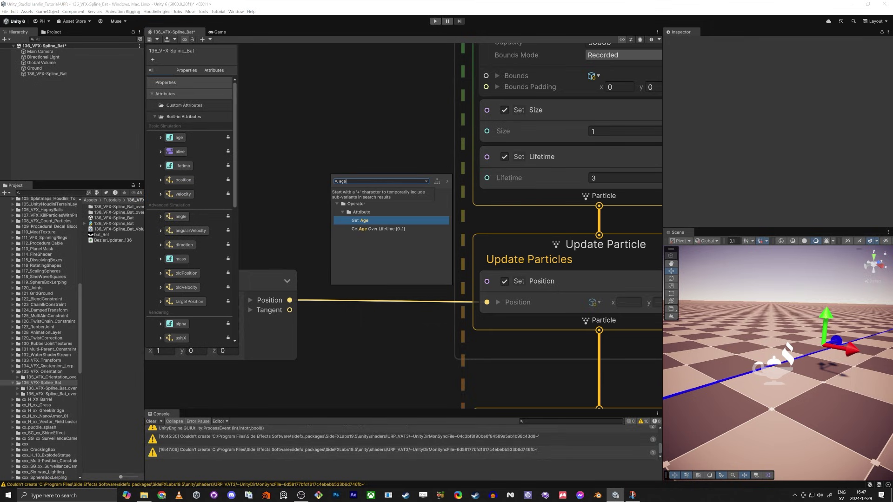
pyautogui.doubleClick(372, 229)
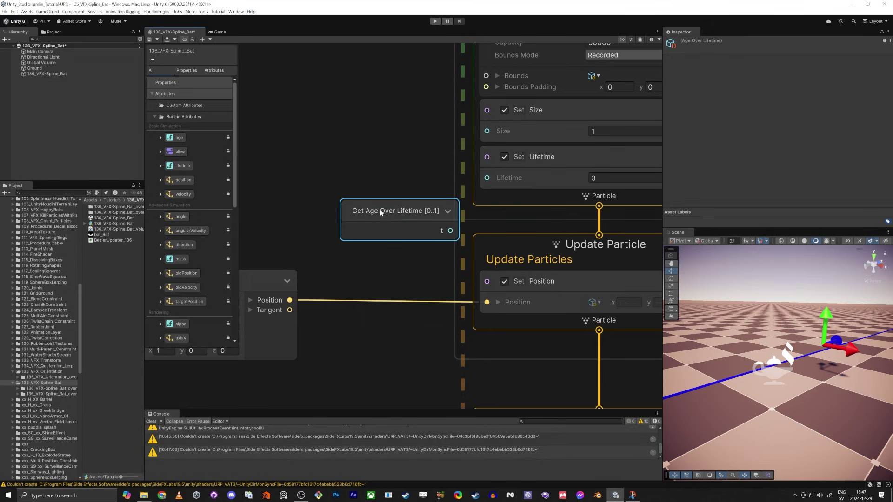
pyautogui.moveTo(390, 213); pyautogui.dragTo(328, 213)
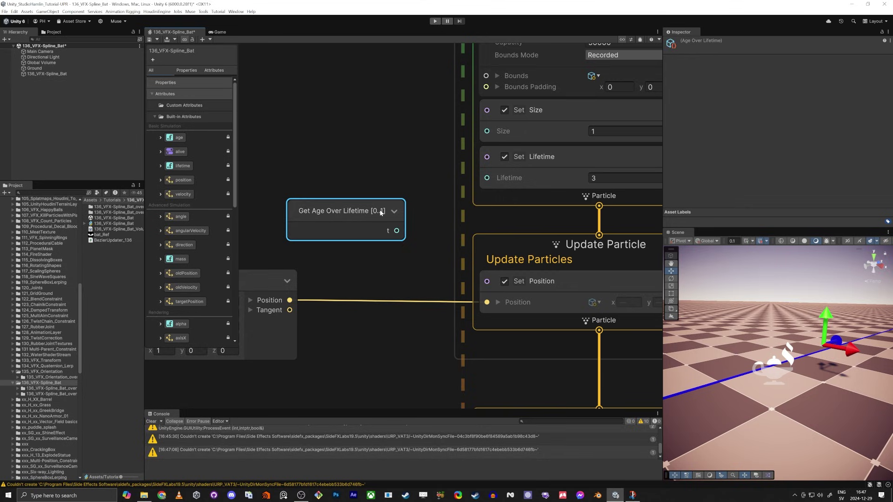
# Place the Get Age Over Lifetime operator before Sample Bezier and connect its t output to the T input.
pyautogui.scroll(-4, 419, 224)
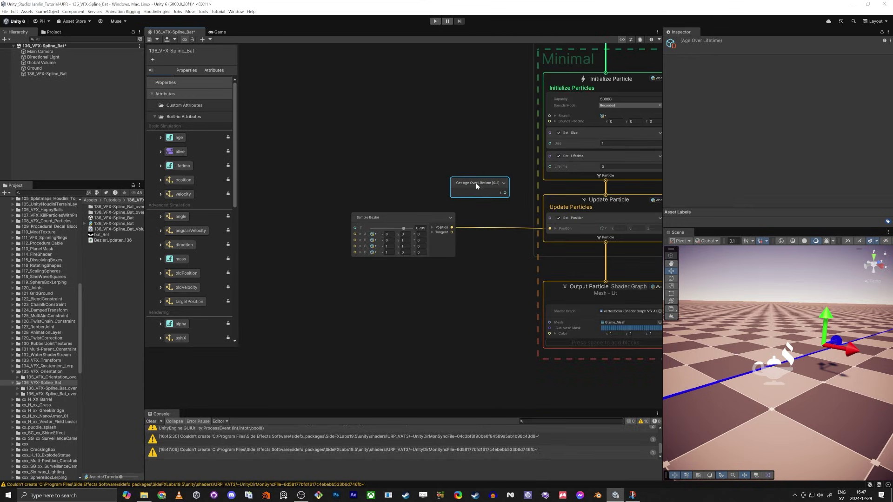
pyautogui.moveTo(476, 186); pyautogui.dragTo(293, 228)
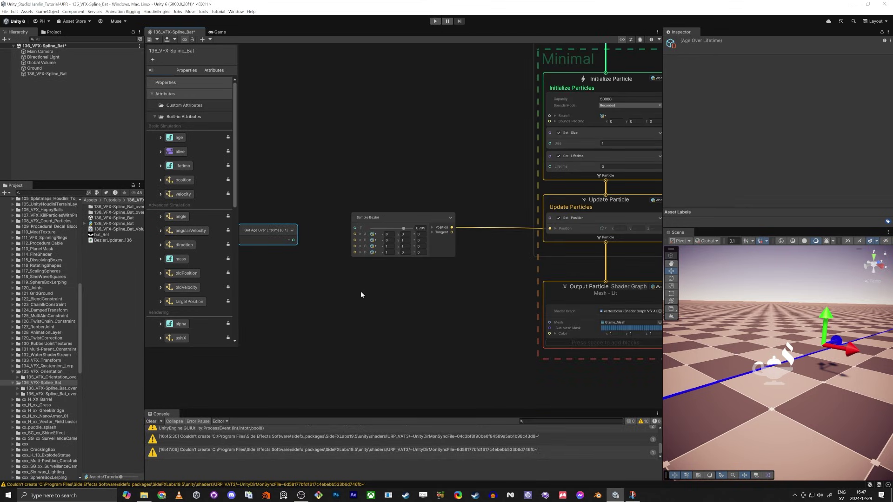
pyautogui.scroll(6, 355, 247)
pyautogui.moveTo(313, 249); pyautogui.dragTo(465, 237, button='middle')
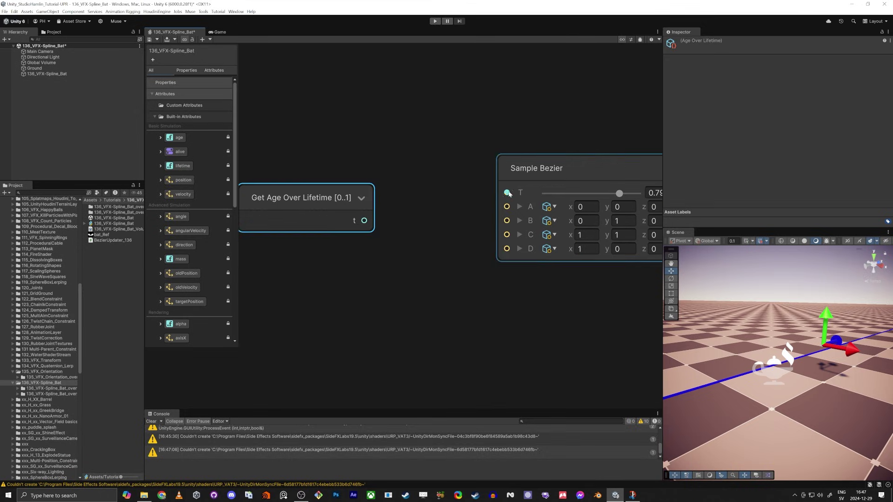
pyautogui.moveTo(507, 193); pyautogui.dragTo(365, 220)
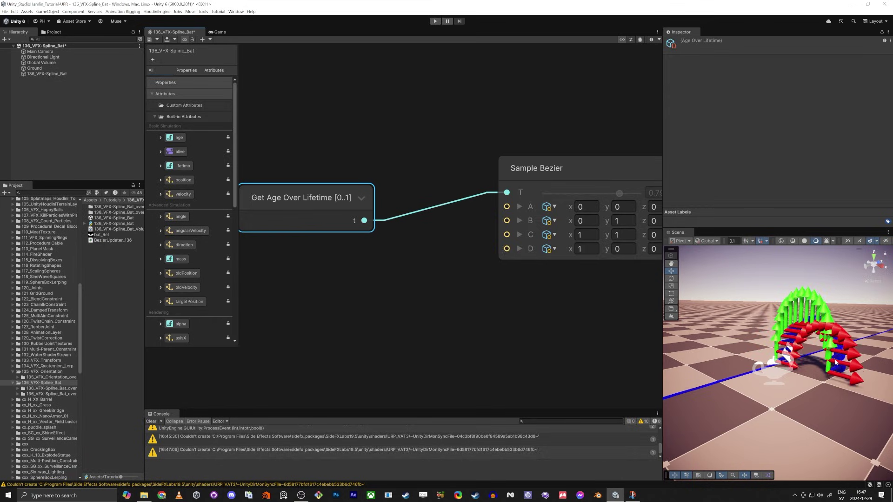
# Set the Sample Bezier end points' x values to -10 for A and 10 for D.
pyautogui.moveTo(548, 363); pyautogui.dragTo(430, 361, button='middle')
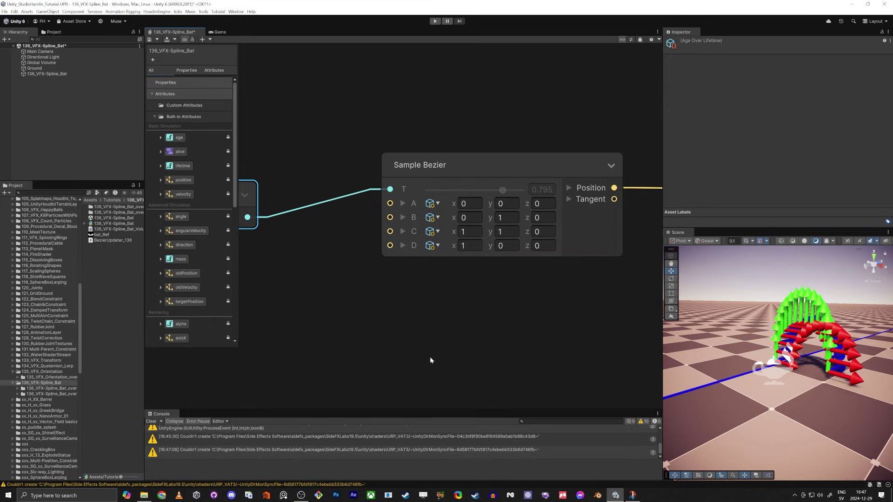
pyautogui.click(467, 203)
pyautogui.write('-10')
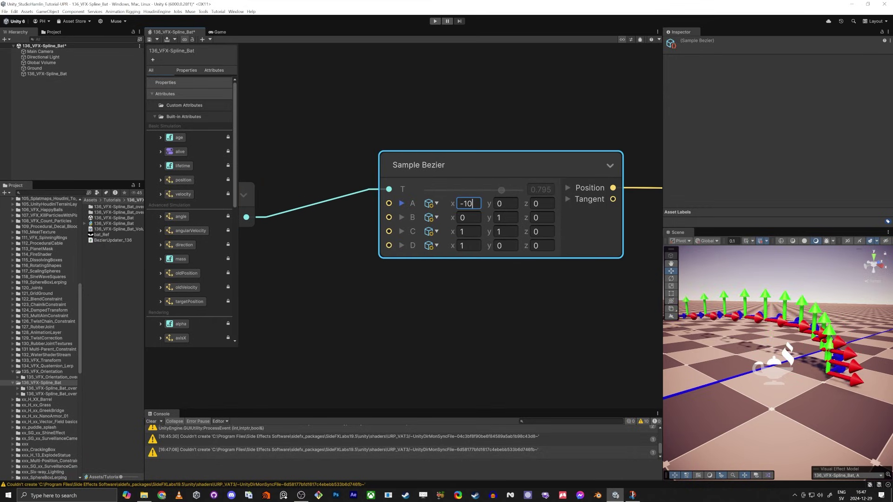
pyautogui.click(468, 245)
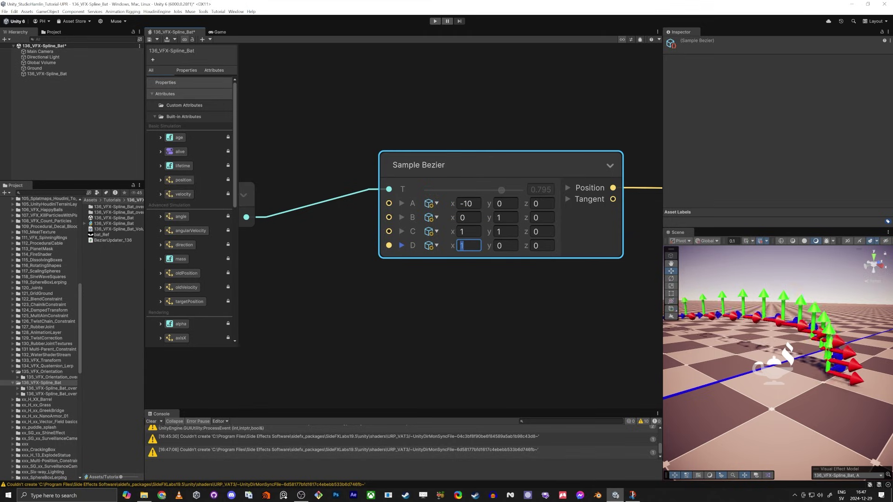
pyautogui.write('10')
pyautogui.press('Tab')
pyautogui.keyDown('alt'); pyautogui.moveTo(767, 393); pyautogui.dragTo(801, 397); pyautogui.keyUp('alt')
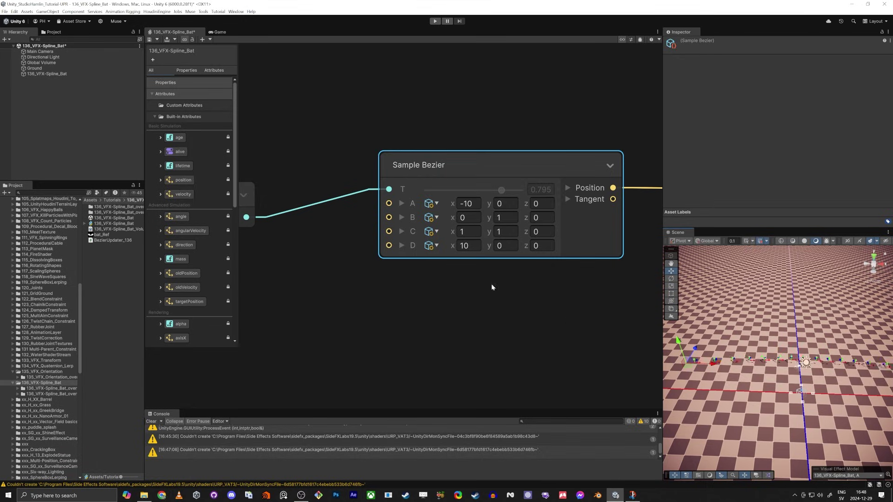
# Set Sample Bezier control point B to (-10, 0, -10) and control point C to (10, 0, 10).
pyautogui.click(467, 218)
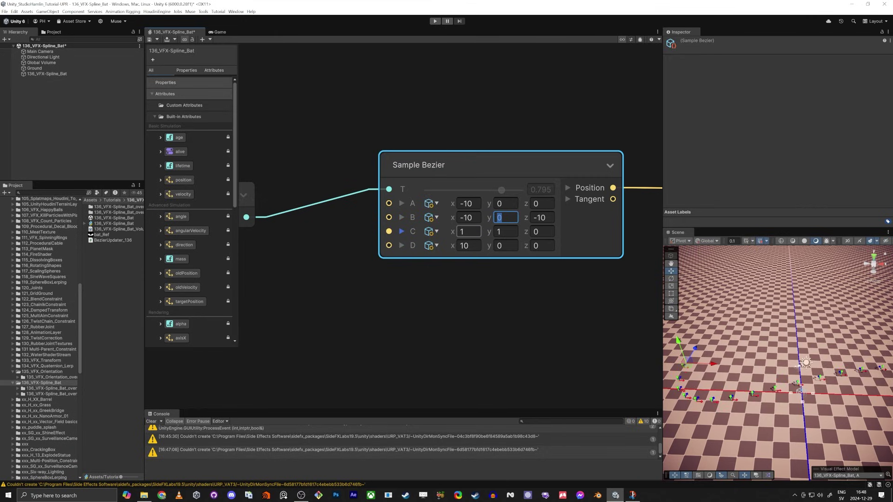
pyautogui.press('BackSpace')
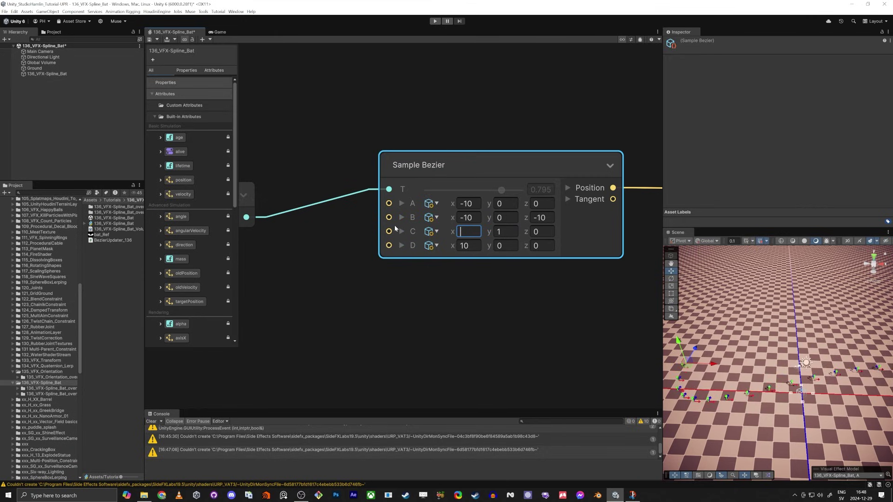
pyautogui.write('10')
pyautogui.press('Tab')
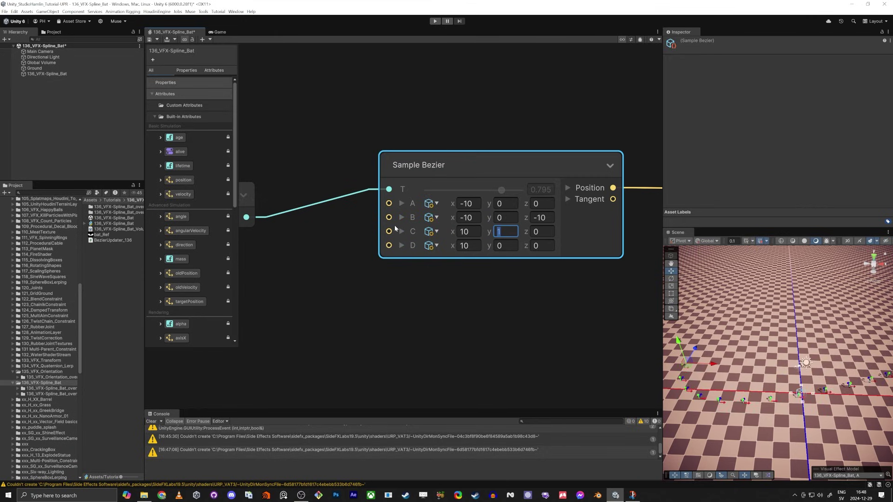
pyautogui.write('0')
pyautogui.press('Tab')
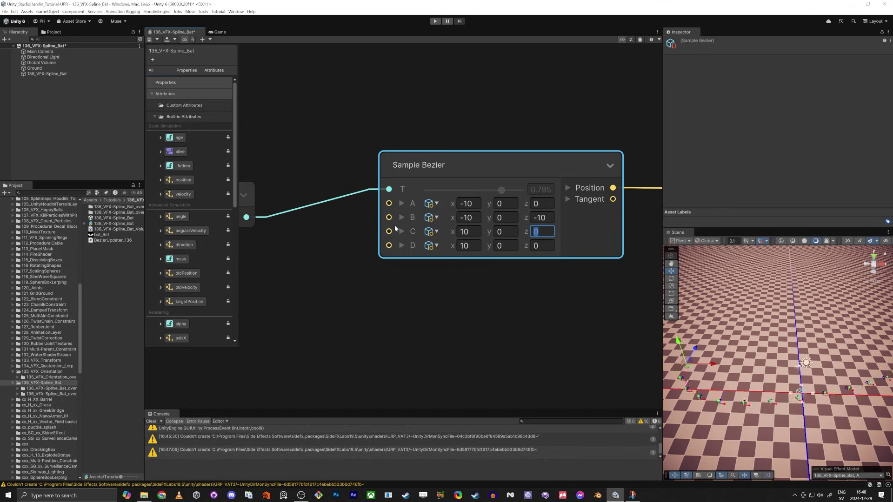
pyautogui.write('-1')
pyautogui.press('Tab')
pyautogui.moveTo(790, 408); pyautogui.dragTo(808, 414, button='right')
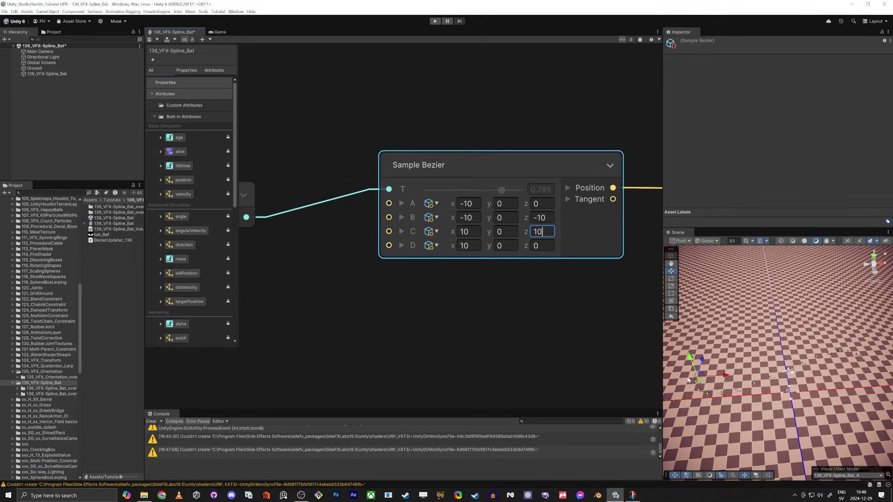
# Examine the particles' path along the Bezier curve in a maximized Scene view, then restore the editor layout.
pyautogui.hotkey('shift', 'space')
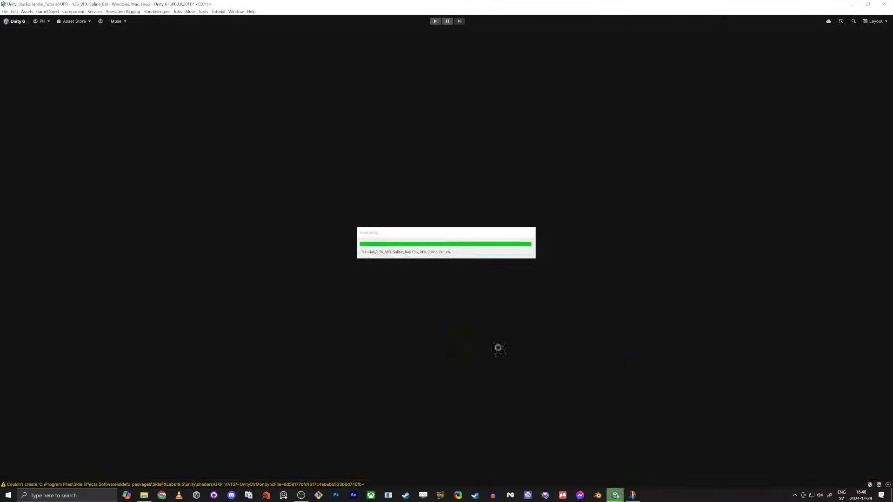
pyautogui.moveTo(461, 257); pyautogui.dragTo(319, 297, button='right')
pyautogui.press('w')
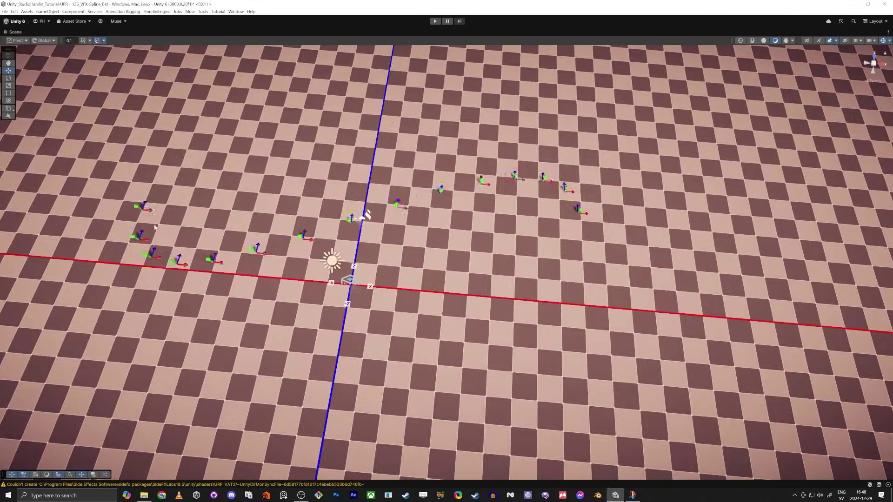
pyautogui.press('a')
pyautogui.press('w')
pyautogui.moveTo(247, 259); pyautogui.dragTo(249, 247, button='right')
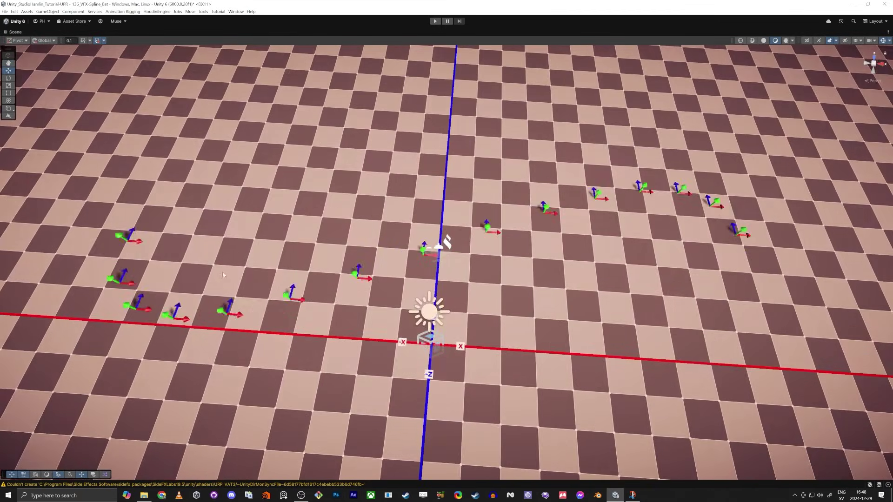
pyautogui.moveTo(344, 310); pyautogui.dragTo(311, 300, button='right')
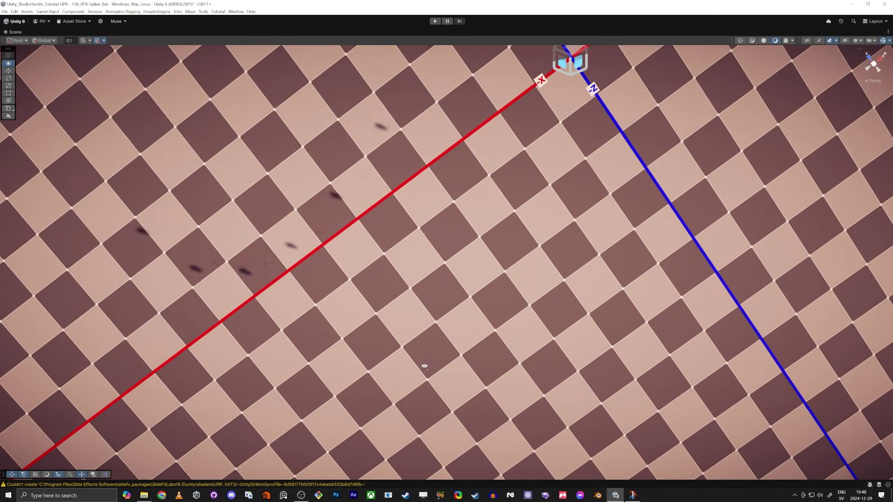
pyautogui.moveTo(405, 309); pyautogui.dragTo(324, 236, button='right')
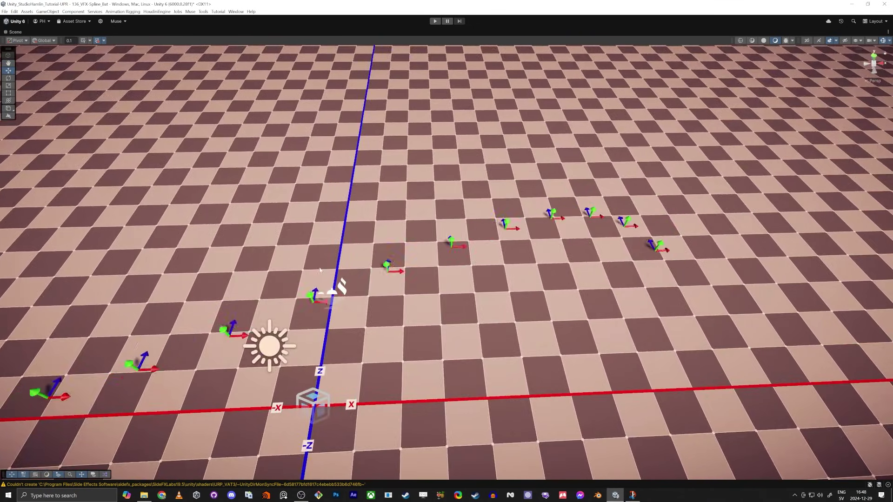
pyautogui.hotkey('shift', 'space')
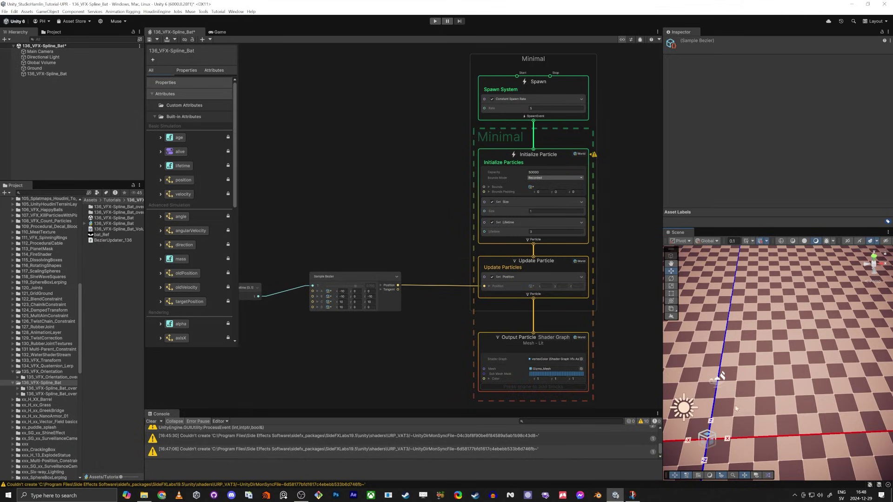
# Attach the graph to the 136_VFX-Spline_Bat object and set the Initialize Particle bounds size to 50 on x, y and z.
pyautogui.moveTo(740, 403); pyautogui.dragTo(756, 373, button='right')
pyautogui.press('w')
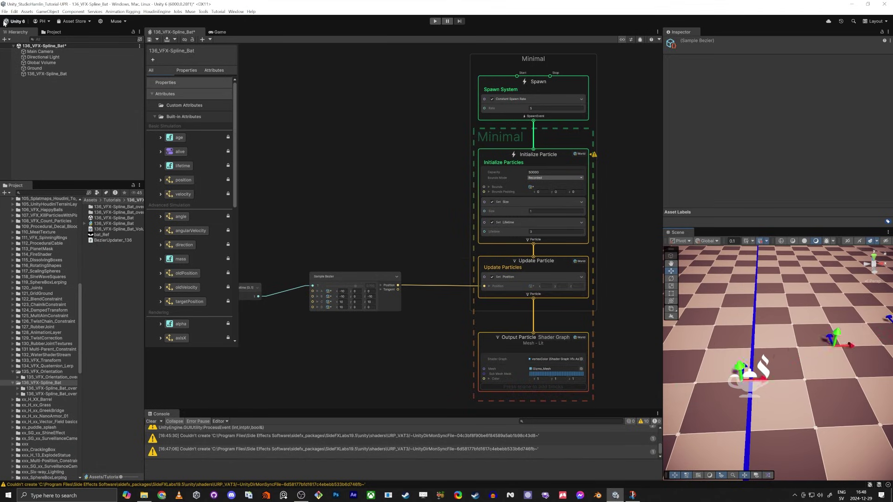
pyautogui.click(54, 74)
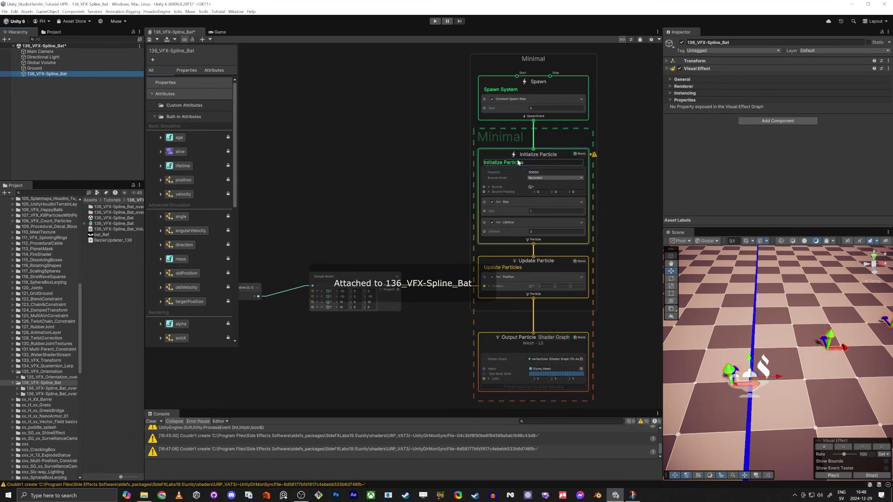
pyautogui.click(497, 157)
pyautogui.moveTo(741, 402); pyautogui.dragTo(782, 348, button='right')
pyautogui.scroll(5, 492, 192)
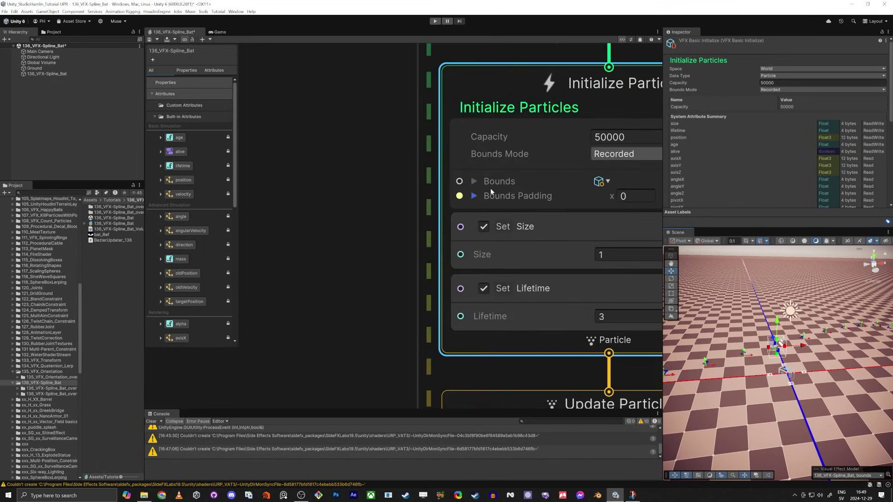
pyautogui.scroll(-2, 488, 191)
pyautogui.click(478, 183)
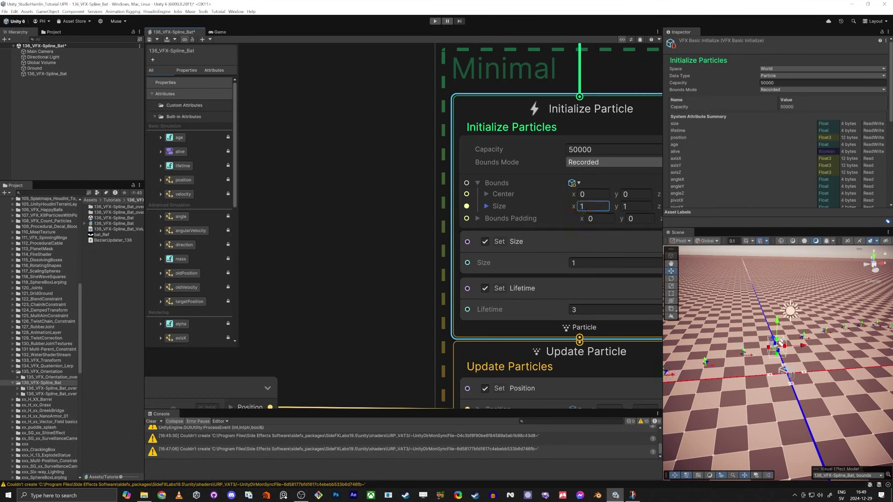
pyautogui.write('50')
pyautogui.press('Tab')
pyautogui.write('50')
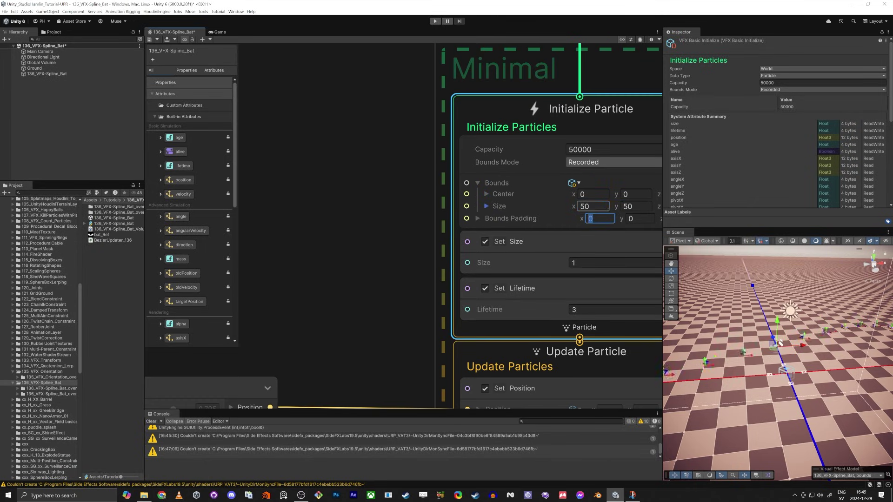
# Widen the Scene view and examine the particles along the curve from several angles and distances.
pyautogui.press('s')
pyautogui.moveTo(837, 410); pyautogui.dragTo(834, 376, button='right')
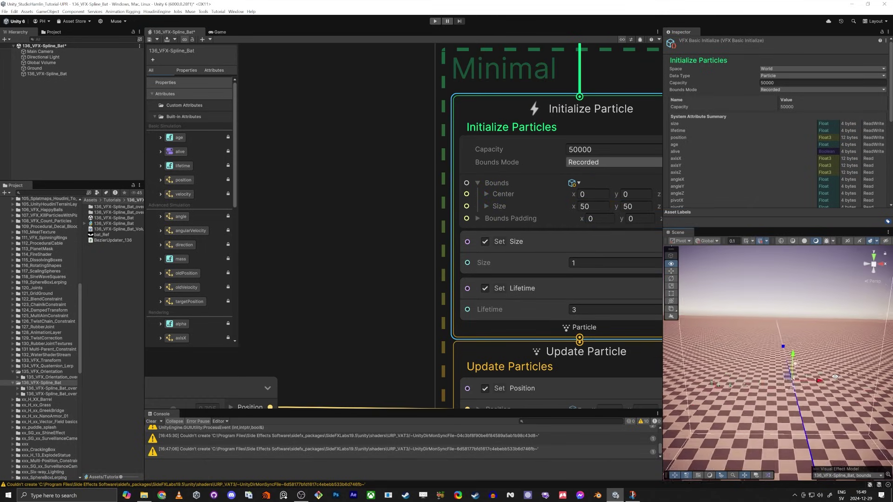
pyautogui.keyDown('alt'); pyautogui.moveTo(835, 377); pyautogui.dragTo(823, 390); pyautogui.keyUp('alt')
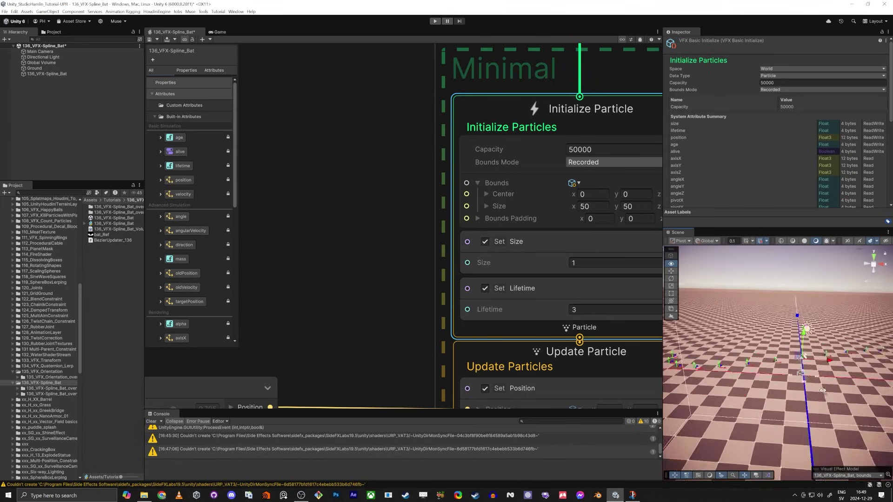
pyautogui.moveTo(823, 390); pyautogui.dragTo(818, 395, button='right')
pyautogui.press('w')
pyautogui.click(251, 173)
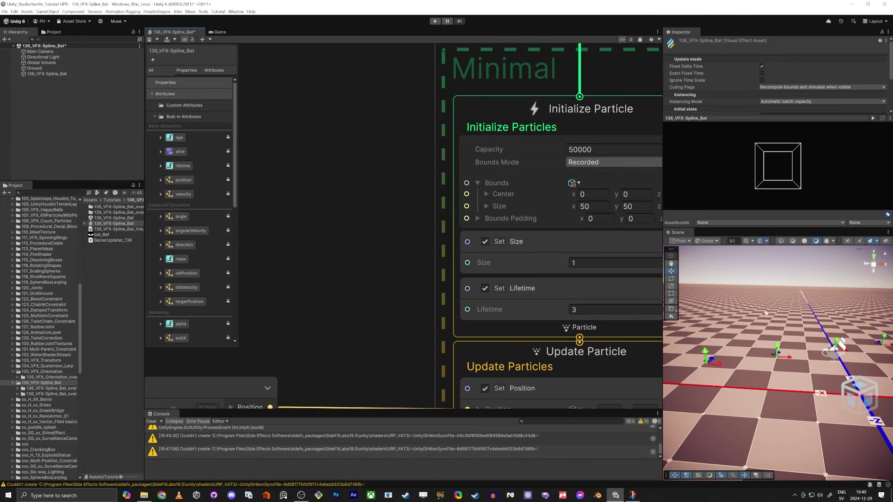
pyautogui.keyDown('alt'); pyautogui.moveTo(780, 349); pyautogui.dragTo(781, 362); pyautogui.keyUp('alt')
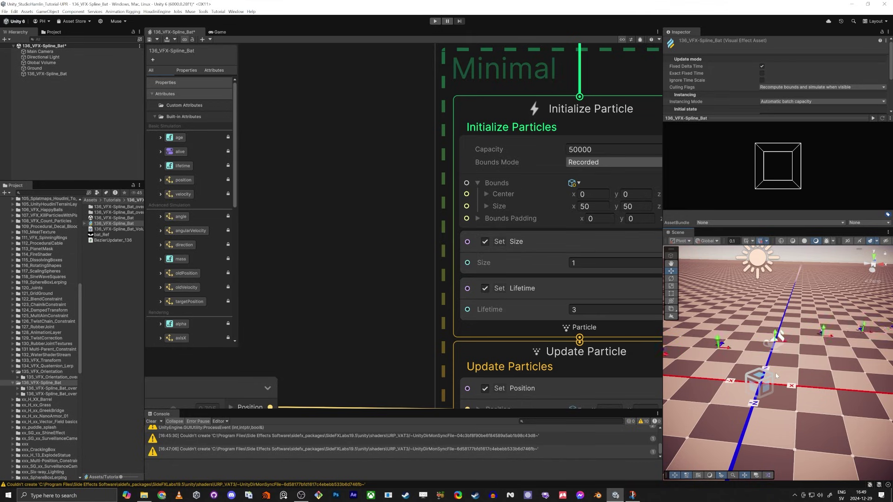
pyautogui.keyDown('alt'); pyautogui.moveTo(775, 373); pyautogui.dragTo(572, 359); pyautogui.keyUp('alt')
pyautogui.moveTo(687, 343); pyautogui.dragTo(652, 400, button='right')
pyautogui.keyDown('alt'); pyautogui.moveTo(653, 400); pyautogui.dragTo(716, 401); pyautogui.keyUp('alt')
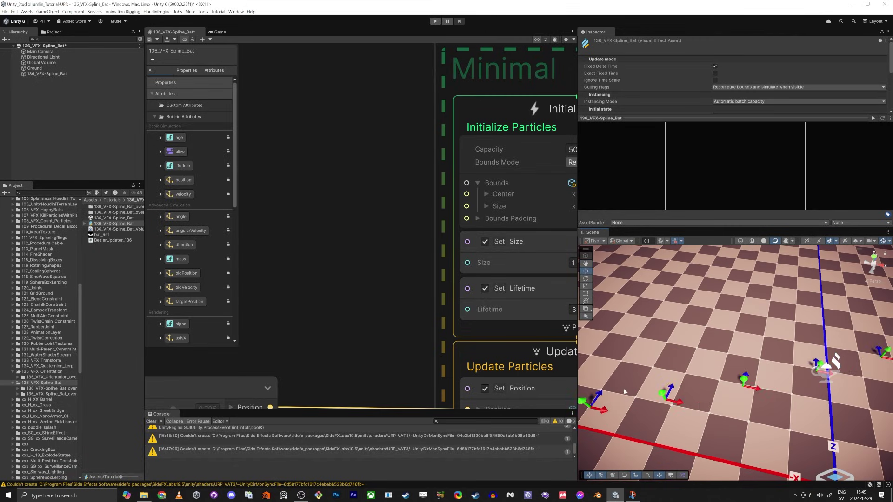
pyautogui.keyDown('alt'); pyautogui.moveTo(619, 400); pyautogui.dragTo(798, 379); pyautogui.keyUp('alt')
pyautogui.moveTo(798, 379); pyautogui.dragTo(836, 348, button='right')
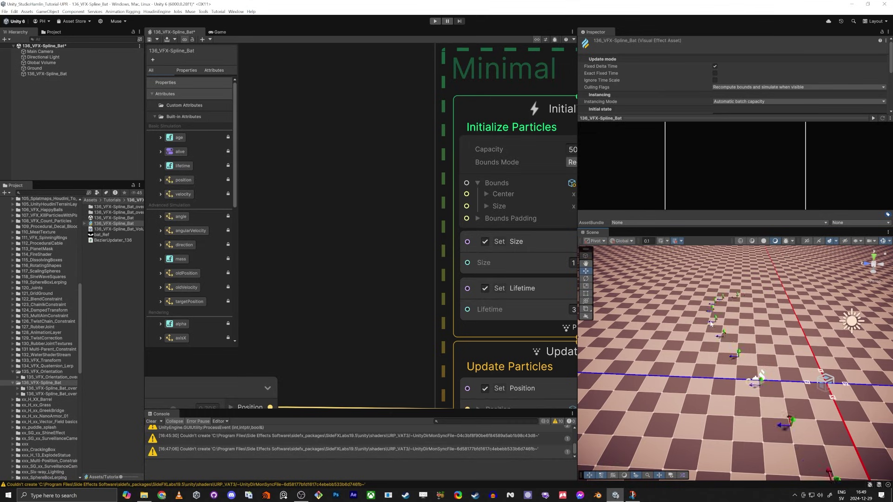
# Set the particle lifetime in Initialize Particle to 8 and check the denser particle trail in the Scene view.
pyautogui.moveTo(467, 289); pyautogui.dragTo(346, 269, button='middle')
pyautogui.click(452, 289)
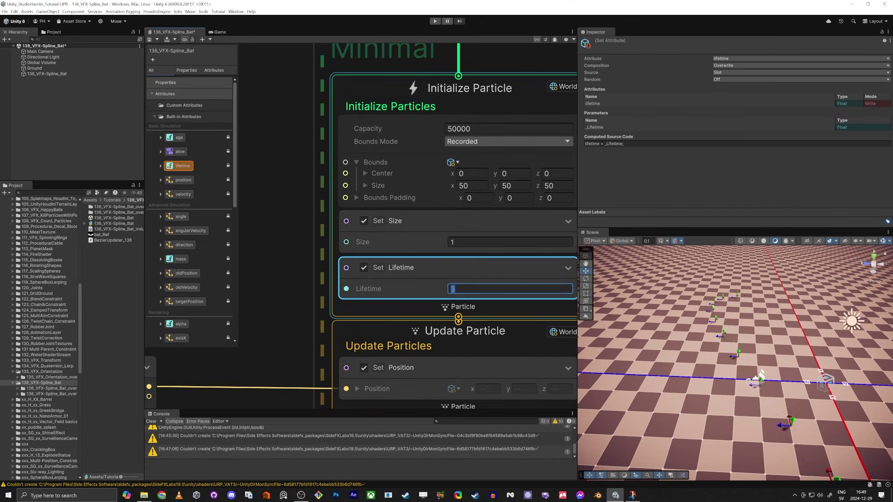
pyautogui.moveTo(663, 347); pyautogui.dragTo(829, 429, button='right')
pyautogui.keyDown('alt'); pyautogui.moveTo(829, 429); pyautogui.dragTo(851, 422); pyautogui.keyUp('alt')
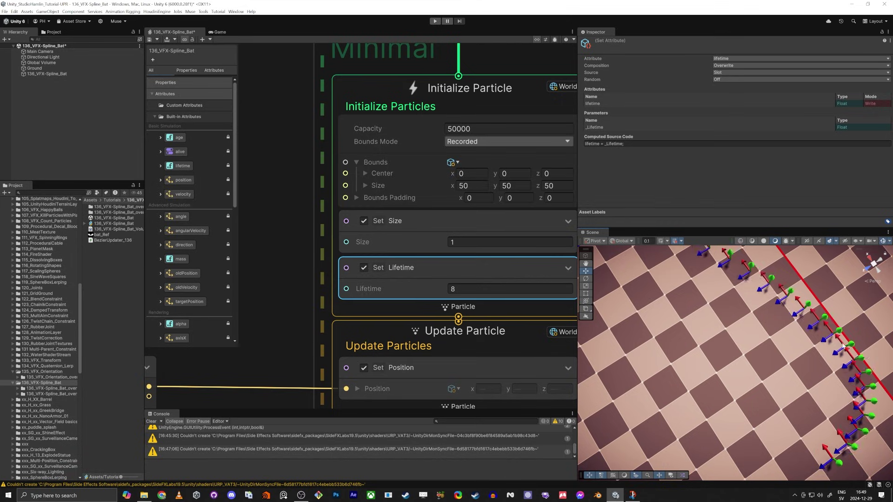
# Add an Orient: Advanced block to the Output Particle Shader Graph context.
pyautogui.scroll(-5, 280, 333)
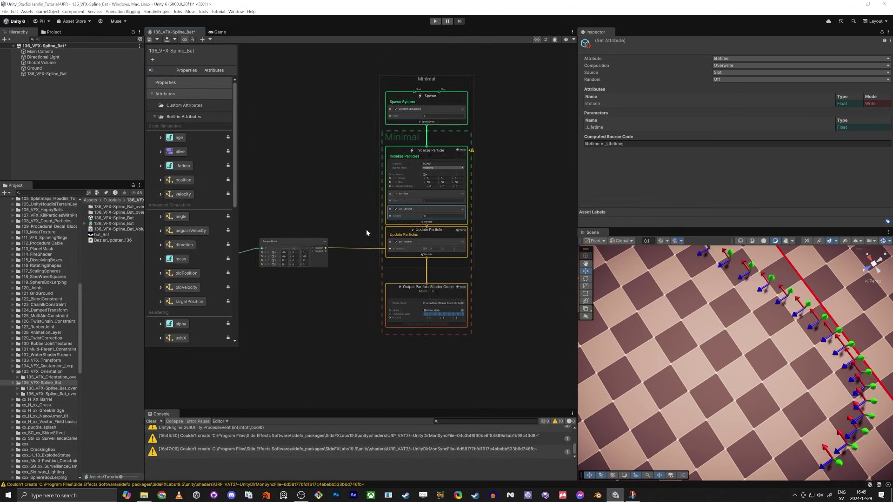
pyautogui.scroll(5, 366, 230)
pyautogui.click(356, 262)
pyautogui.press('space')
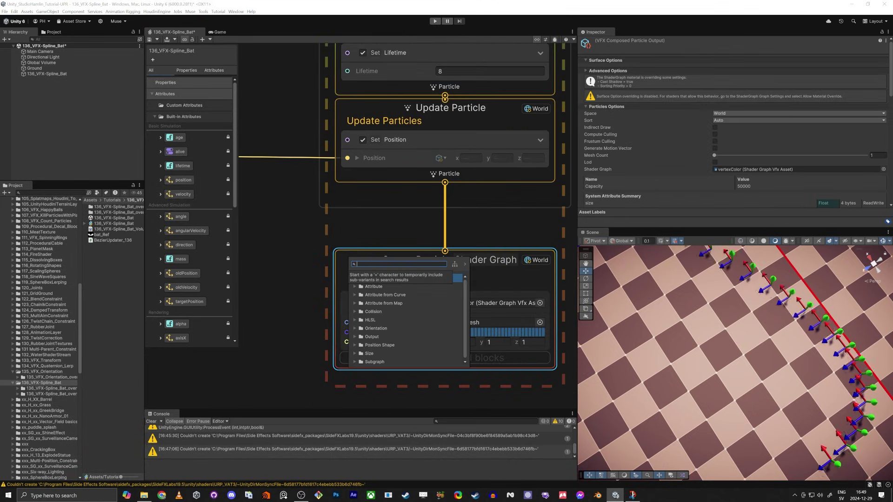
pyautogui.write('orient')
pyautogui.press('Return')
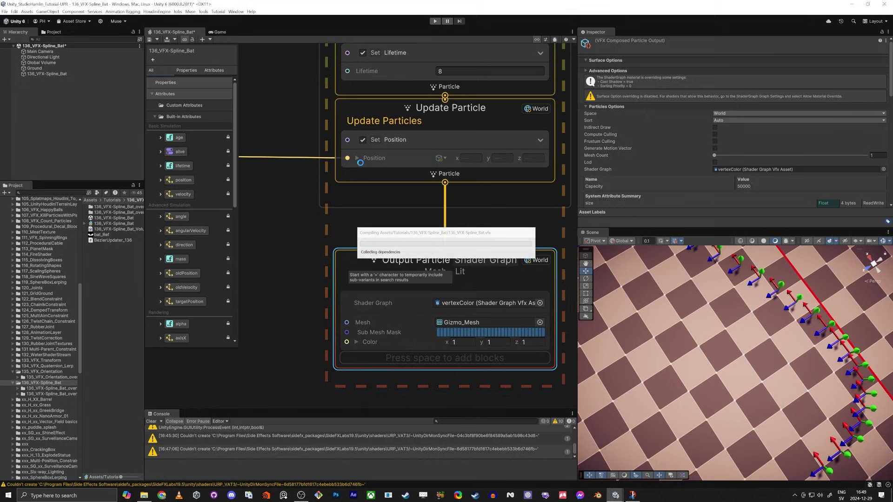
pyautogui.moveTo(295, 359); pyautogui.dragTo(359, 254, button='middle')
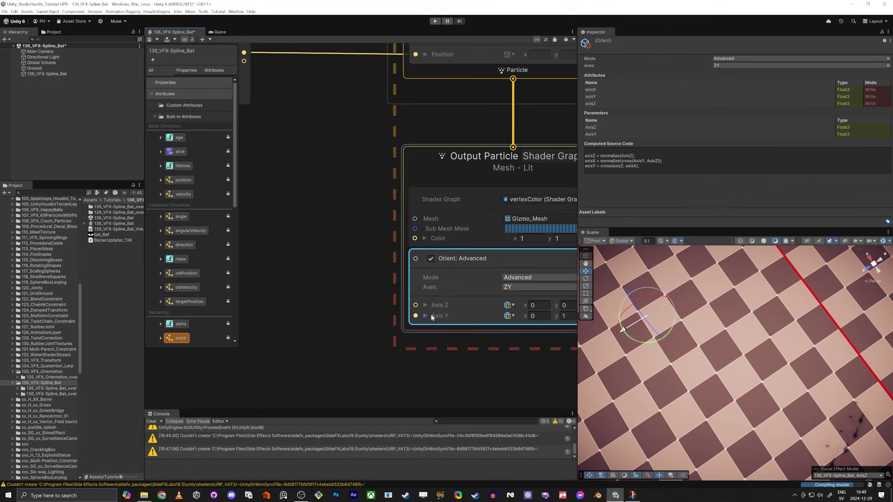
# Inspect the Tangent output of the Sample Bezier node as a source for the Orient block's Axis Z.
pyautogui.moveTo(417, 304); pyautogui.dragTo(351, 303)
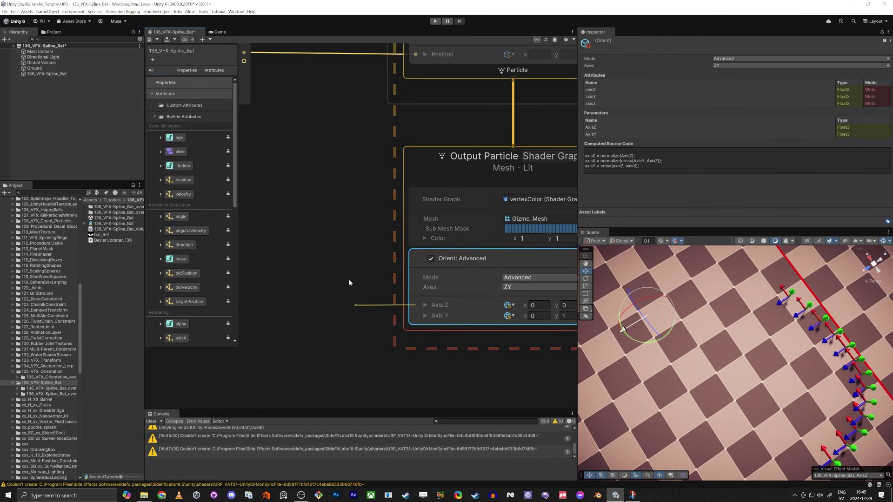
pyautogui.click(299, 194)
pyautogui.moveTo(296, 193); pyautogui.dragTo(378, 199, button='middle')
pyautogui.scroll(-3, 336, 195)
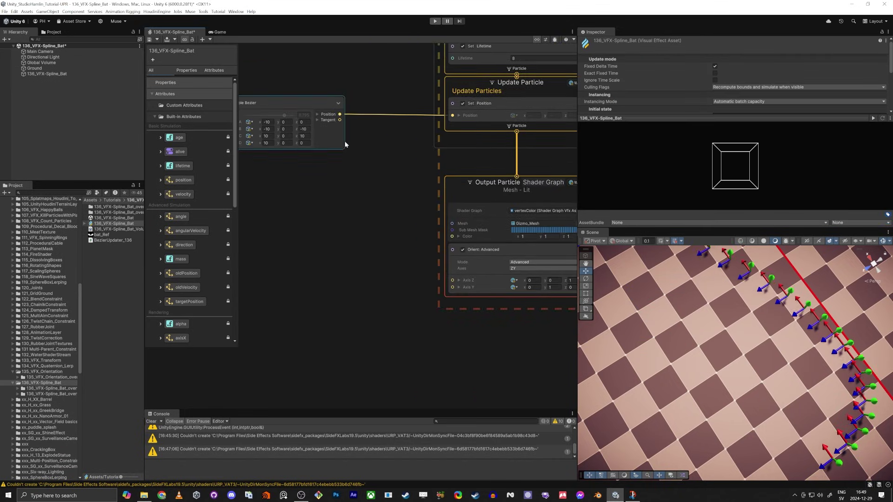
pyautogui.moveTo(345, 144); pyautogui.dragTo(470, 264, button='middle')
pyautogui.scroll(6, 450, 255)
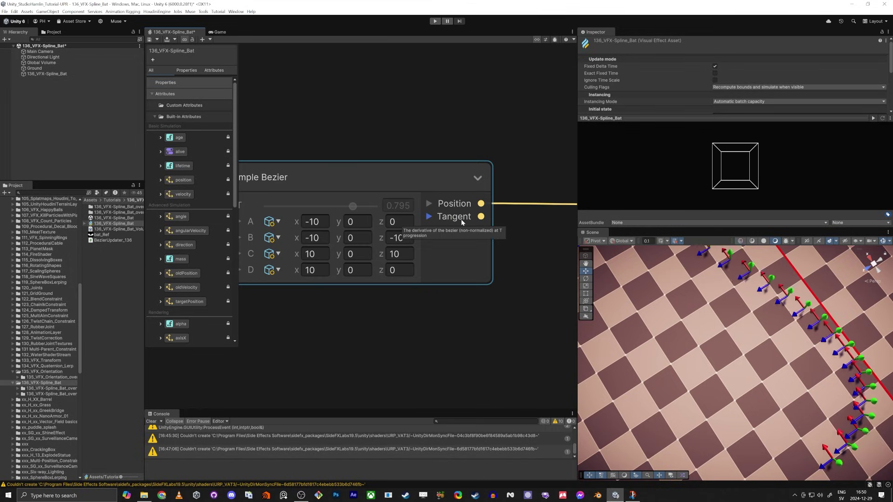
# Switch to Snip & Sketch and draw tangent direction arrows along the blue curve in the annotated screenshot, returning to Unity when done.
pyautogui.hotkey('alt', 'Tab')
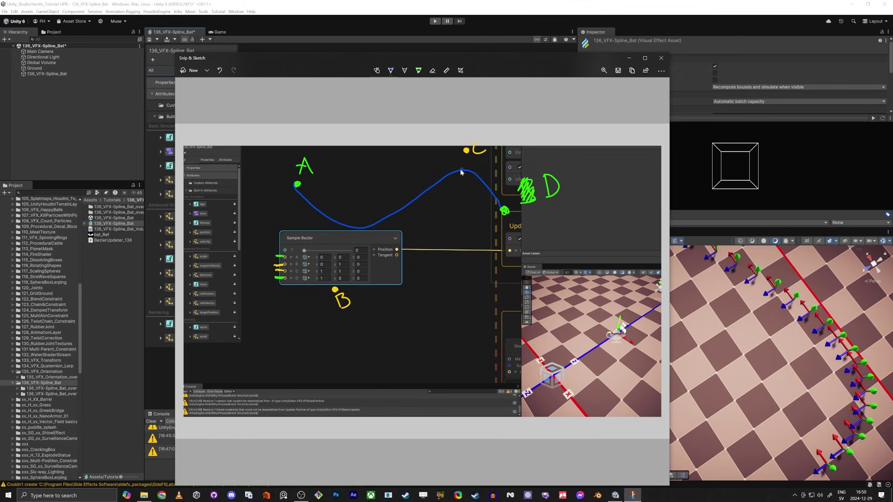
pyautogui.moveTo(462, 168); pyautogui.dragTo(488, 164)
pyautogui.moveTo(400, 206); pyautogui.dragTo(401, 211)
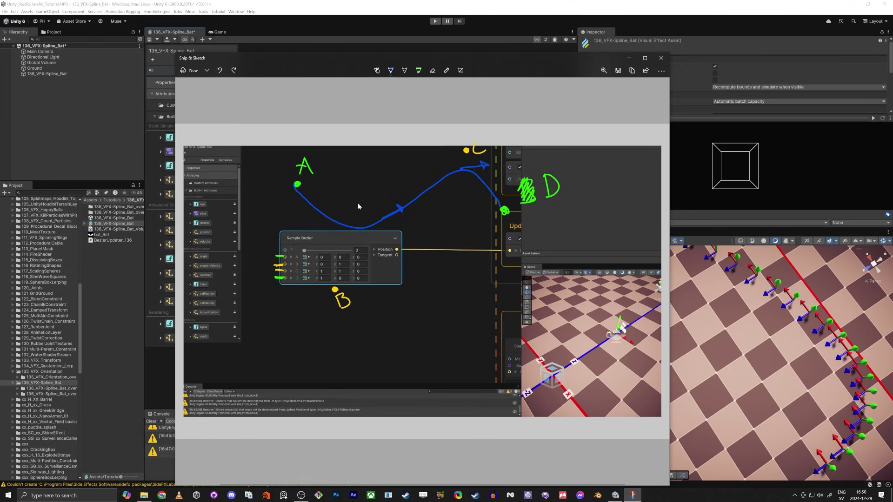
pyautogui.moveTo(353, 229); pyautogui.dragTo(362, 240)
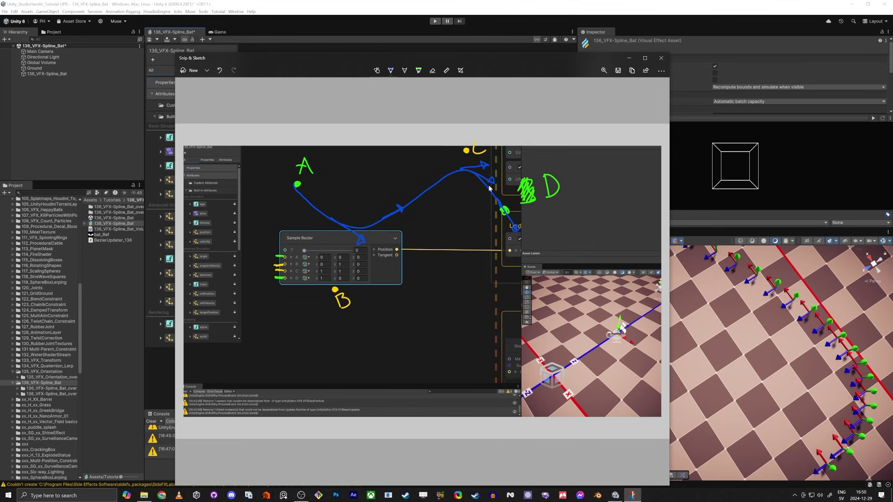
pyautogui.click(628, 56)
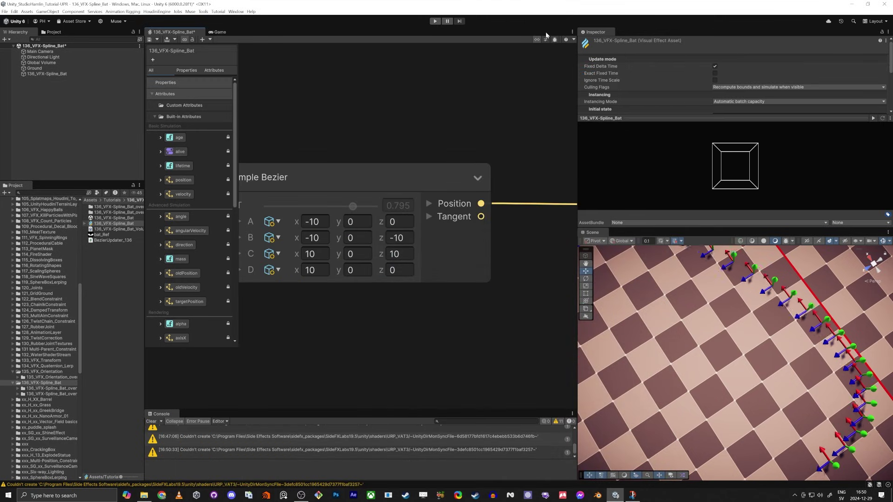
# Connect the Sample Bezier Tangent output to the Orient block's Axis Z and check the particle orientation in the Scene view.
pyautogui.scroll(-6, 491, 306)
pyautogui.moveTo(531, 330); pyautogui.dragTo(350, 206, button='middle')
pyautogui.scroll(1, 351, 205)
pyautogui.moveTo(440, 328); pyautogui.dragTo(311, 144)
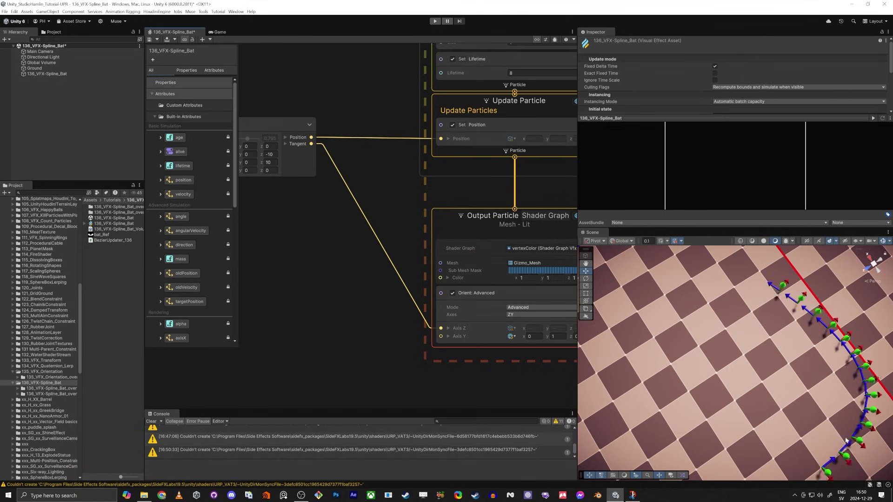
pyautogui.keyDown('alt'); pyautogui.moveTo(846, 441); pyautogui.dragTo(804, 396); pyautogui.keyUp('alt')
pyautogui.keyDown('alt'); pyautogui.moveTo(749, 393); pyautogui.dragTo(800, 404); pyautogui.keyUp('alt')
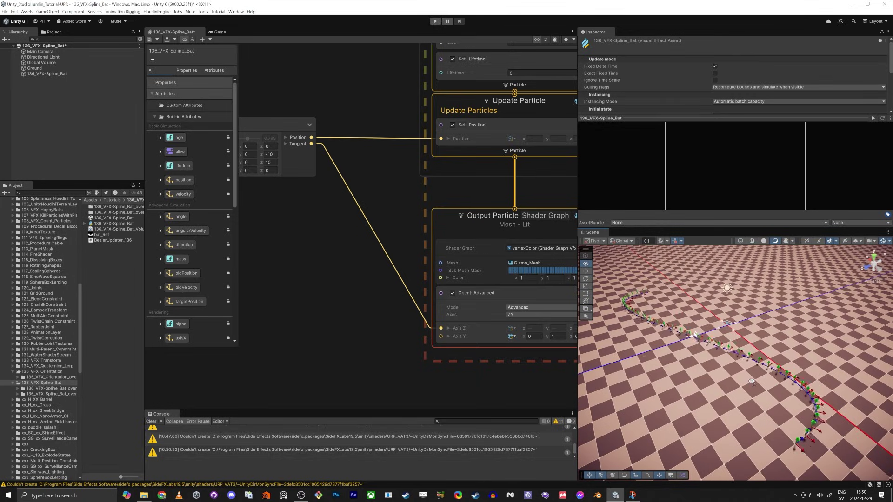
# Widen the graph area and move the Age Over Lifetime and Sample Bezier nodes together farther away from the particle contexts.
pyautogui.moveTo(360, 210); pyautogui.dragTo(424, 280, button='middle')
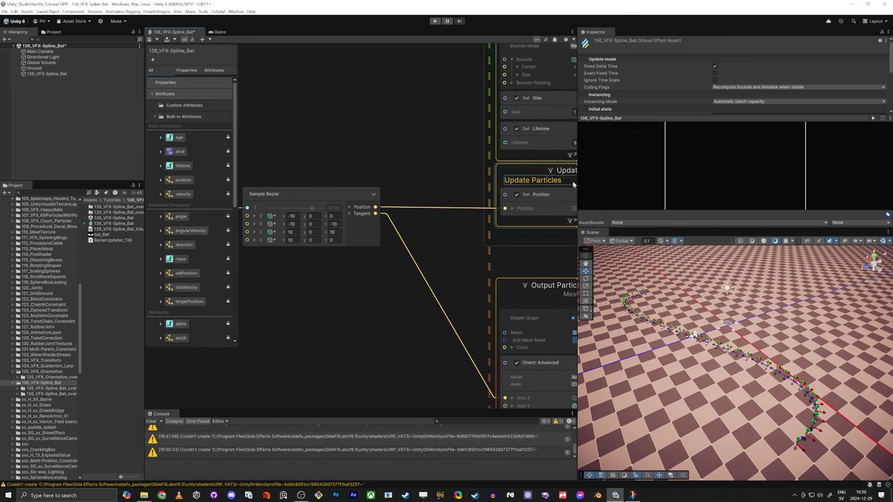
pyautogui.moveTo(578, 184); pyautogui.dragTo(723, 183)
pyautogui.scroll(-4, 457, 312)
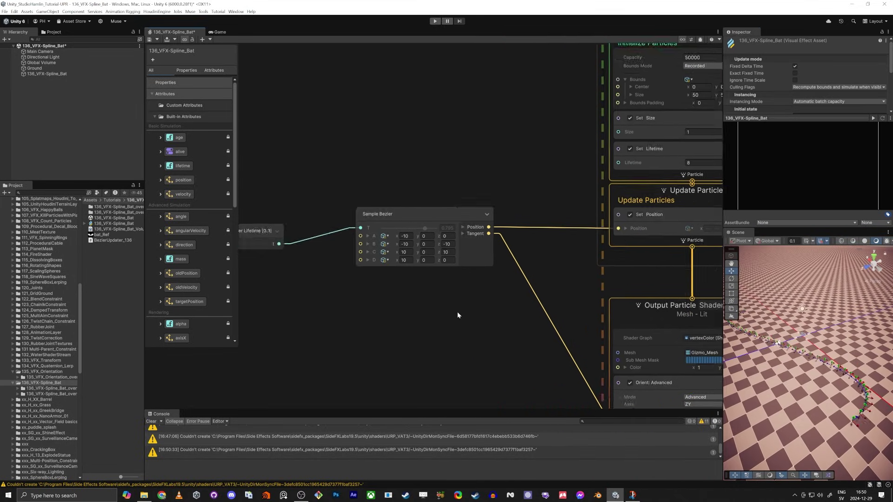
pyautogui.scroll(2, 390, 330)
pyautogui.moveTo(540, 347); pyautogui.dragTo(540, 347)
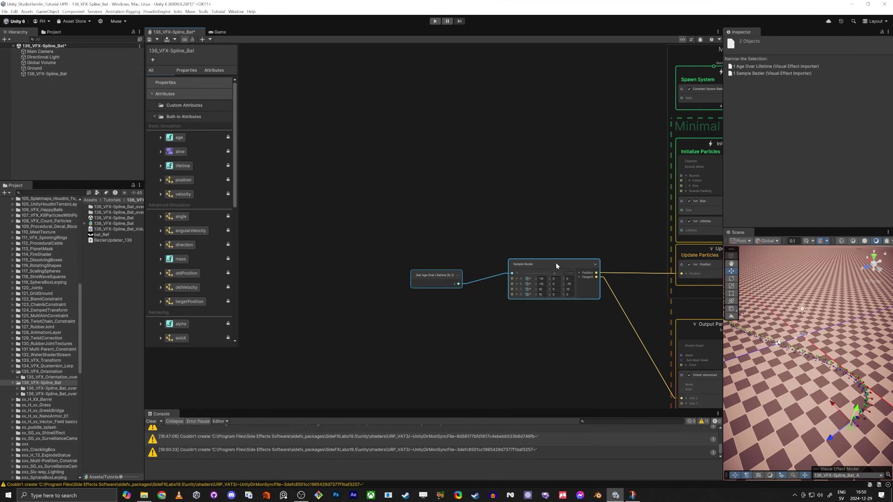
pyautogui.moveTo(556, 263); pyautogui.dragTo(342, 273)
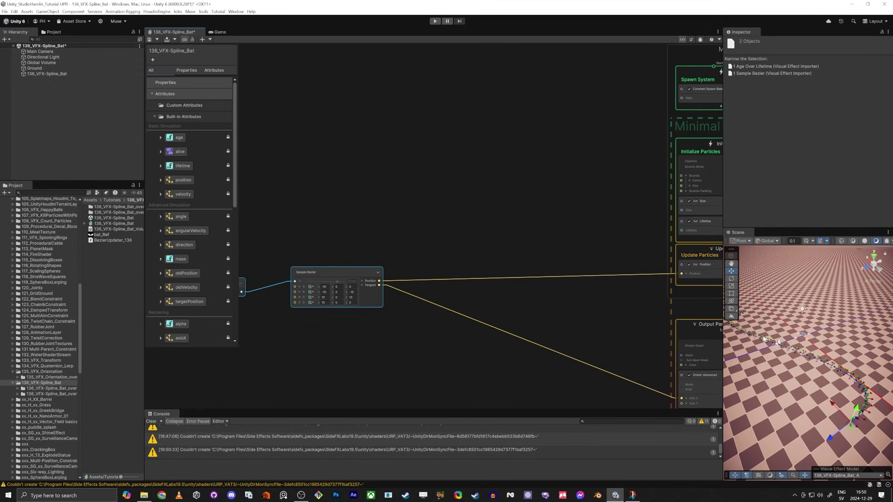
# Add a Value Noise 3D node and place it above the Sample Bezier node.
pyautogui.moveTo(764, 338); pyautogui.dragTo(765, 404, button='right')
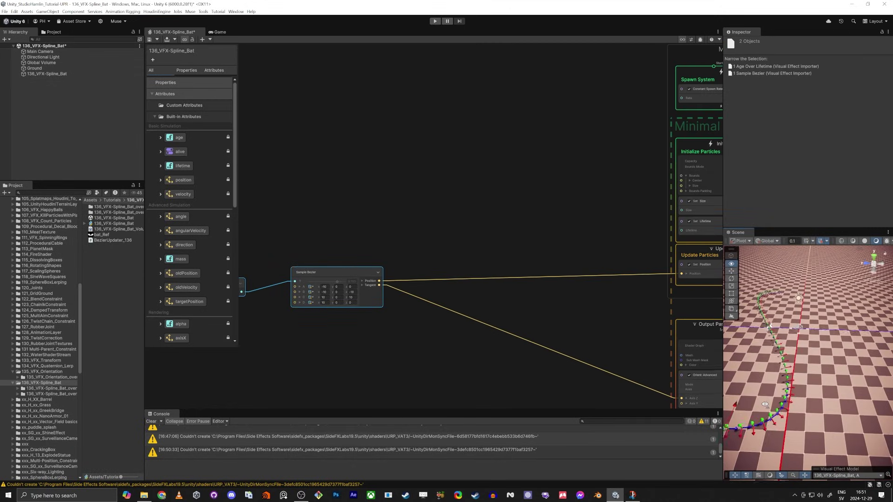
pyautogui.keyDown('alt'); pyautogui.moveTo(765, 404); pyautogui.dragTo(776, 410); pyautogui.keyUp('alt')
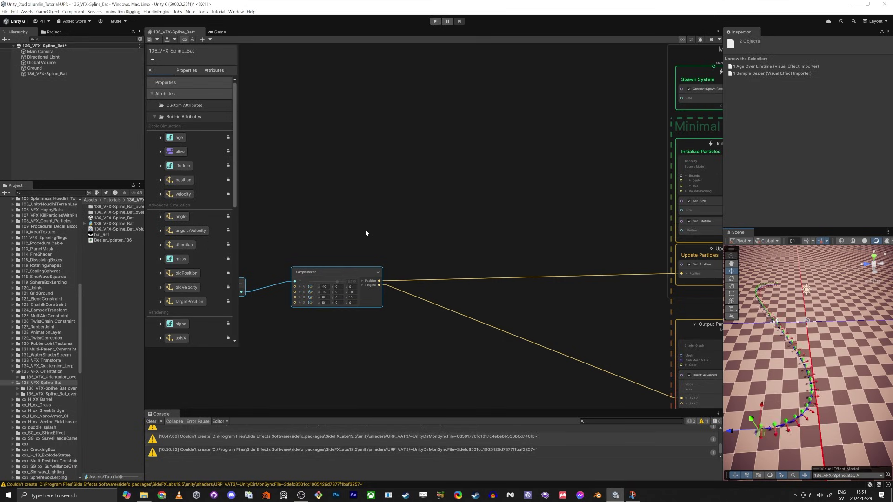
pyautogui.click(334, 163)
pyautogui.press('space')
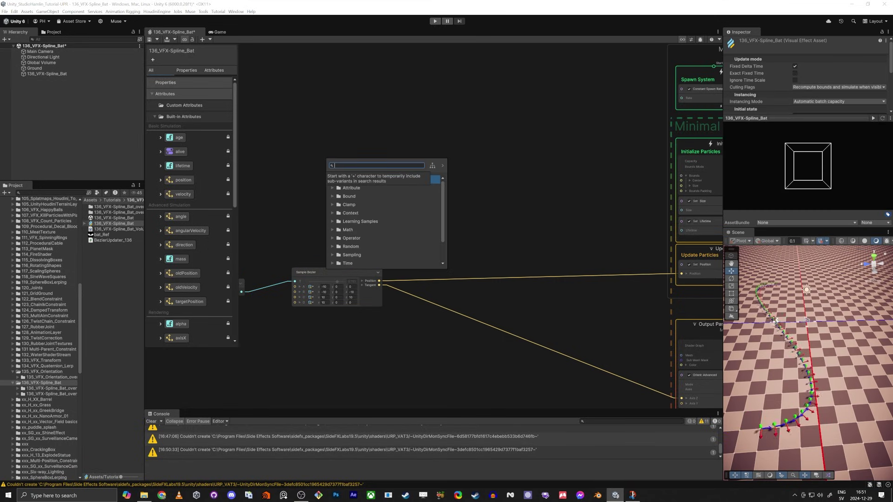
pyautogui.write('no')
pyautogui.press('Down')
pyautogui.press('Down')
pyautogui.press('Return')
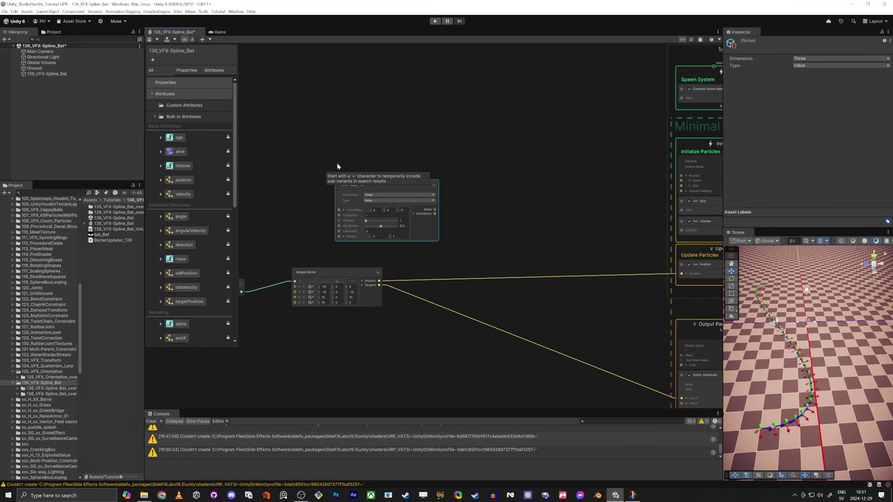
pyautogui.moveTo(400, 186); pyautogui.dragTo(390, 139)
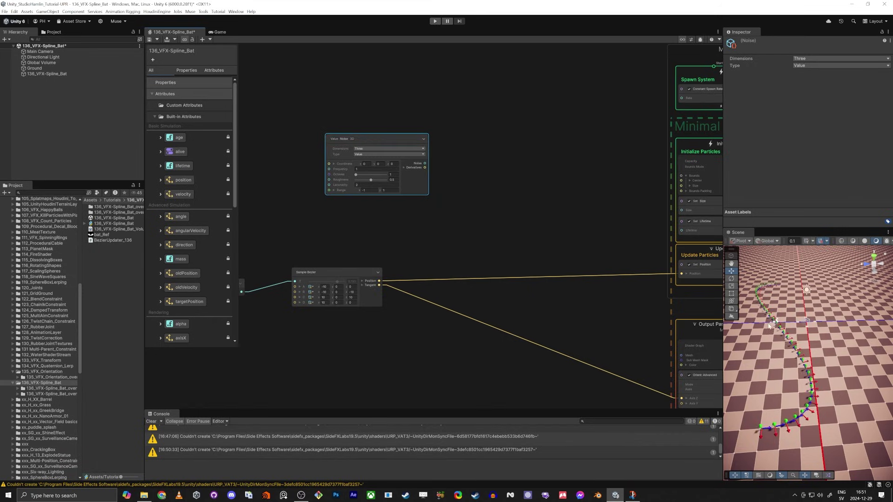
# Add a second Get Age Over Lifetime [0..1] node and connect it to the Value Noise node's Coordinate input.
pyautogui.moveTo(340, 230); pyautogui.dragTo(400, 280, button='middle')
pyautogui.scroll(4, 408, 200)
pyautogui.moveTo(411, 206); pyautogui.dragTo(358, 178)
pyautogui.scroll(-2, 329, 316)
pyautogui.press('space')
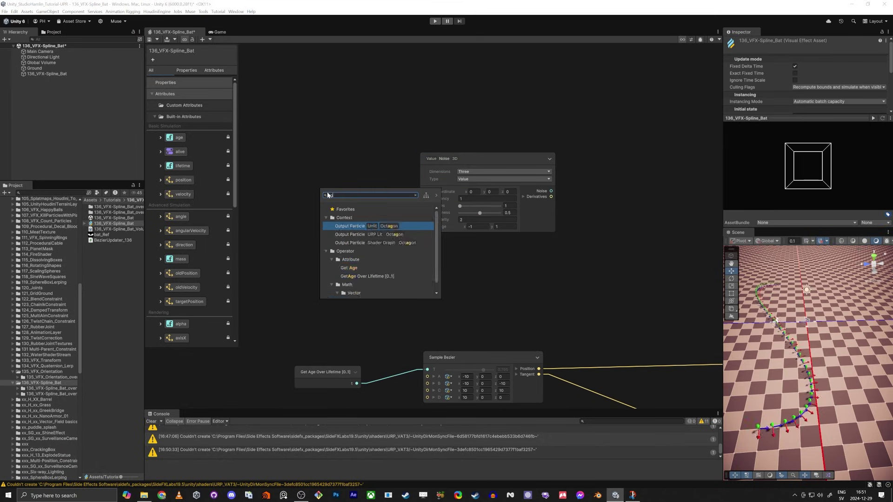
pyautogui.write('age')
pyautogui.press('Down')
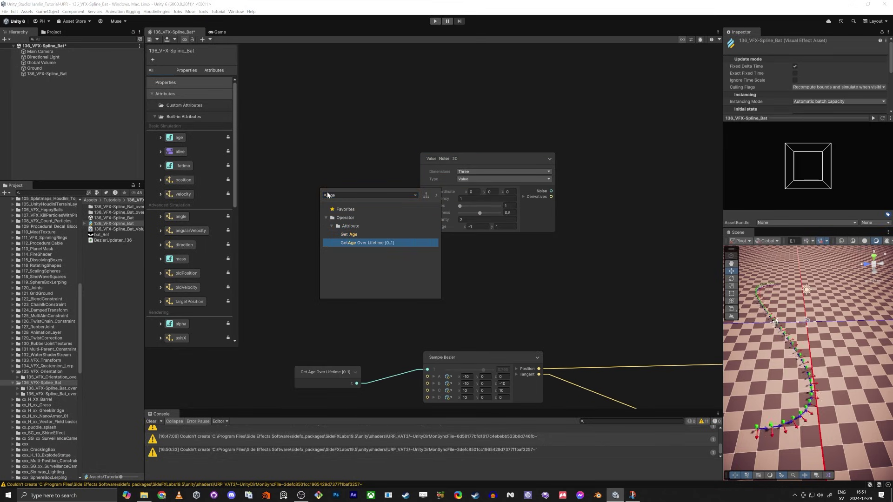
pyautogui.press('Return')
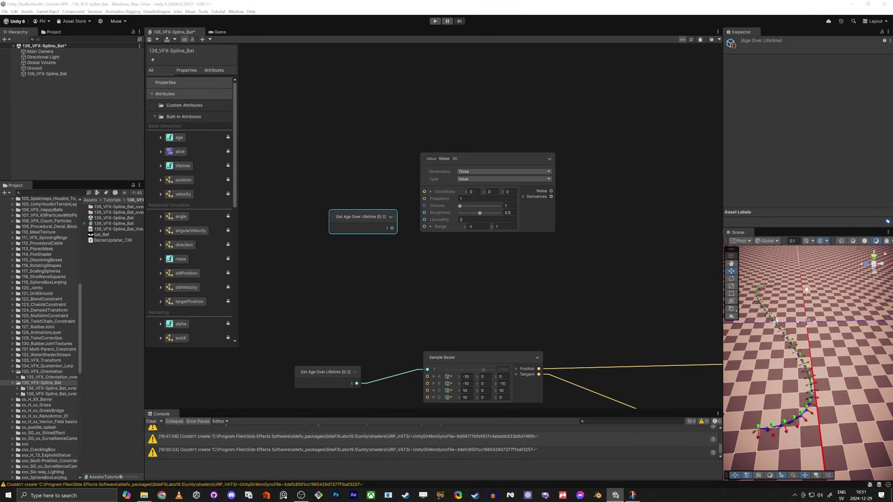
pyautogui.moveTo(354, 217); pyautogui.dragTo(263, 133)
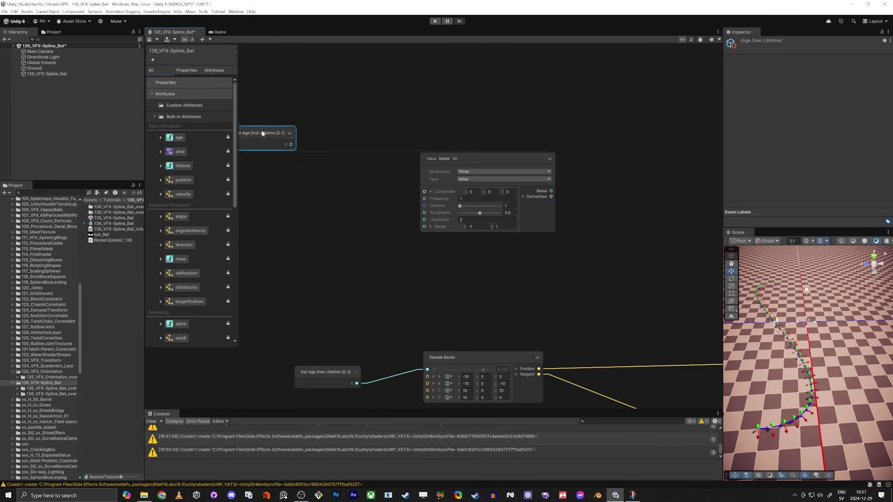
pyautogui.hotkey('ctrl', 'z')
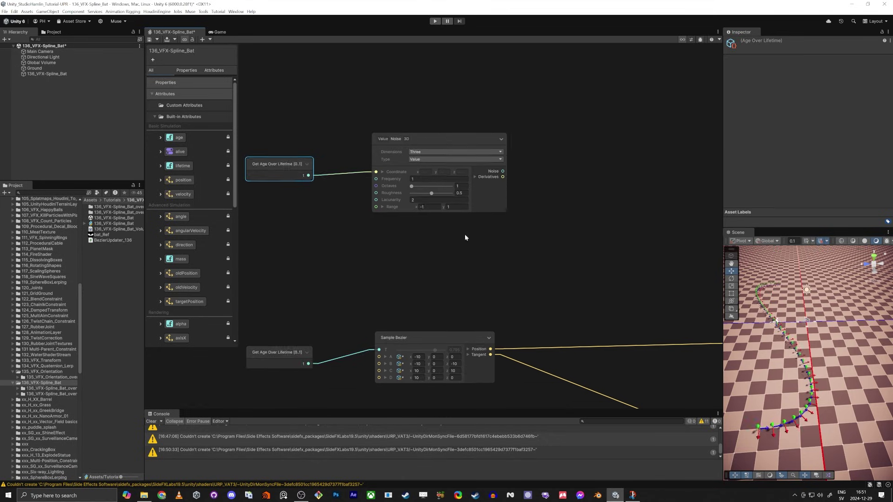
# Create an Add node and connect the Sample Bezier Position output to its B input.
pyautogui.press('space')
pyautogui.write('add')
pyautogui.press('Return')
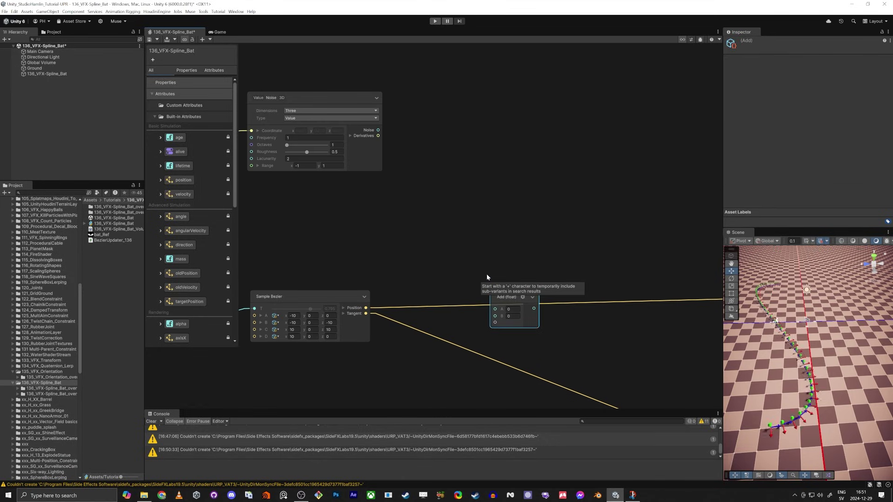
pyautogui.moveTo(507, 294); pyautogui.dragTo(654, 249)
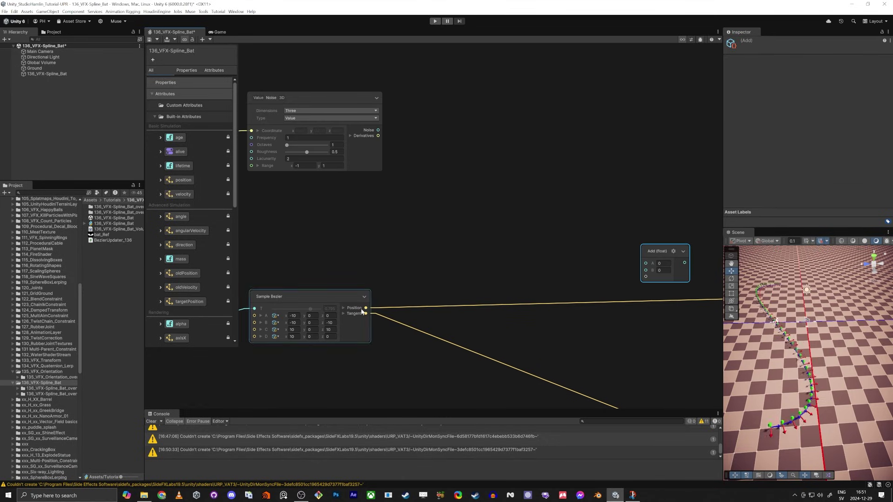
pyautogui.moveTo(365, 308); pyautogui.dragTo(645, 270)
# Connect the Add node's output to Set Position in Update Particle and the noise Derivatives output to its A input.
pyautogui.moveTo(669, 329); pyautogui.dragTo(469, 347, button='middle')
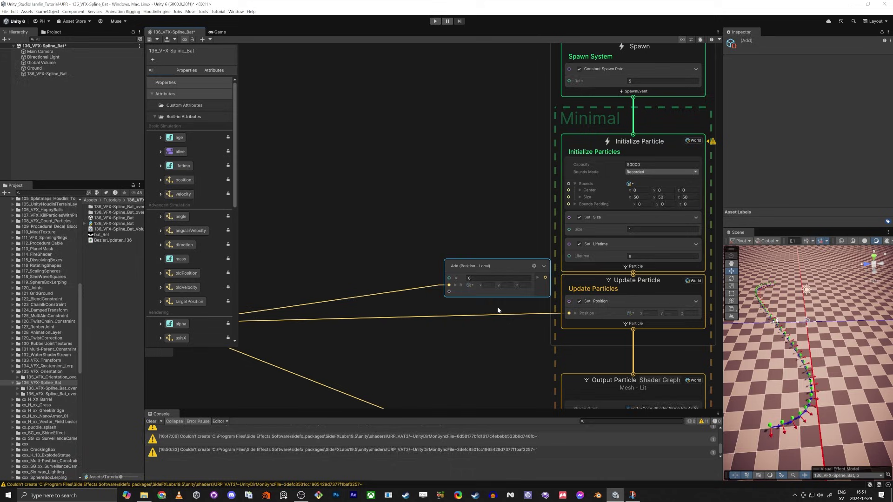
pyautogui.moveTo(506, 267); pyautogui.dragTo(423, 268)
pyautogui.moveTo(473, 290); pyautogui.dragTo(568, 313)
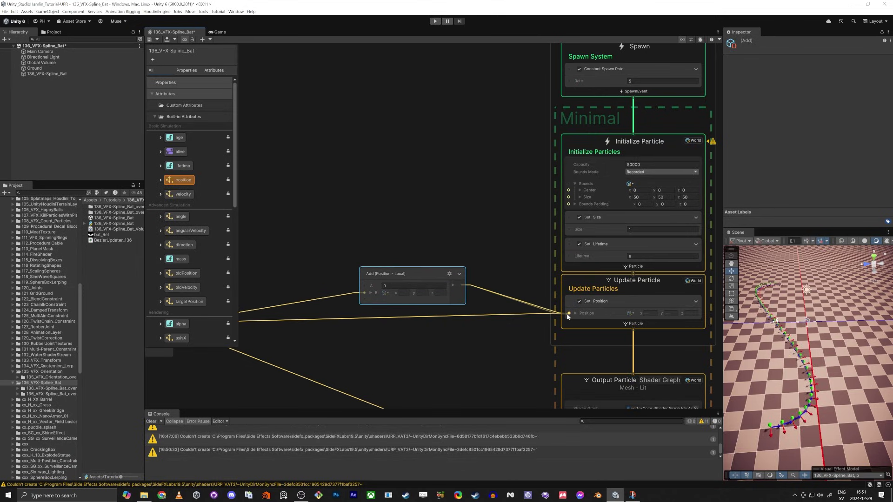
pyautogui.moveTo(336, 241); pyautogui.dragTo(442, 244, button='middle')
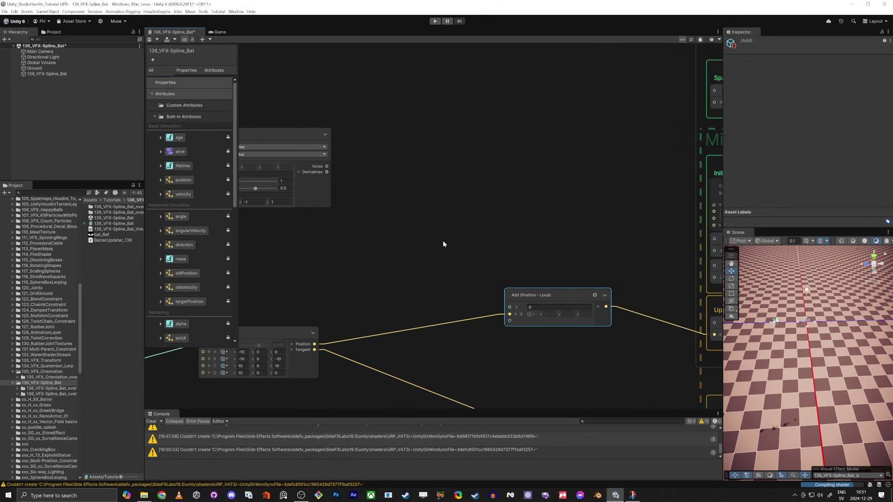
pyautogui.moveTo(471, 281); pyautogui.dragTo(348, 176)
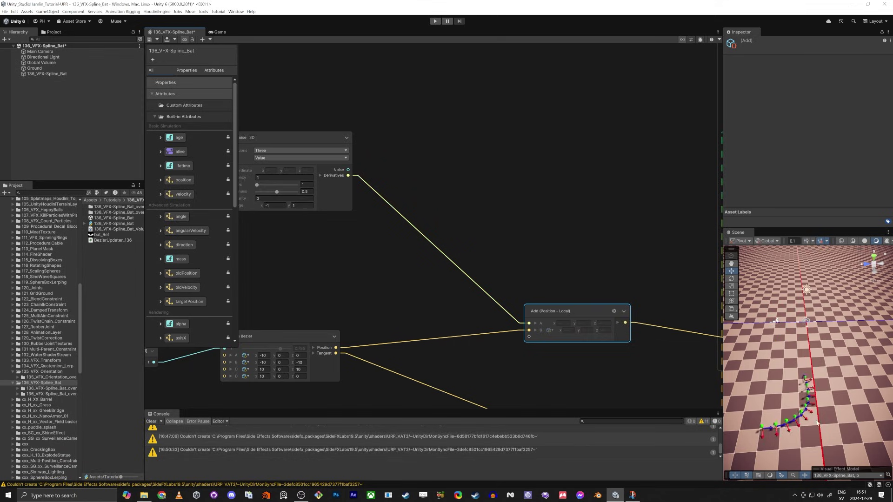
# Set the Value Noise node's Frequency to 5.43.
pyautogui.moveTo(475, 229); pyautogui.dragTo(590, 226, button='middle')
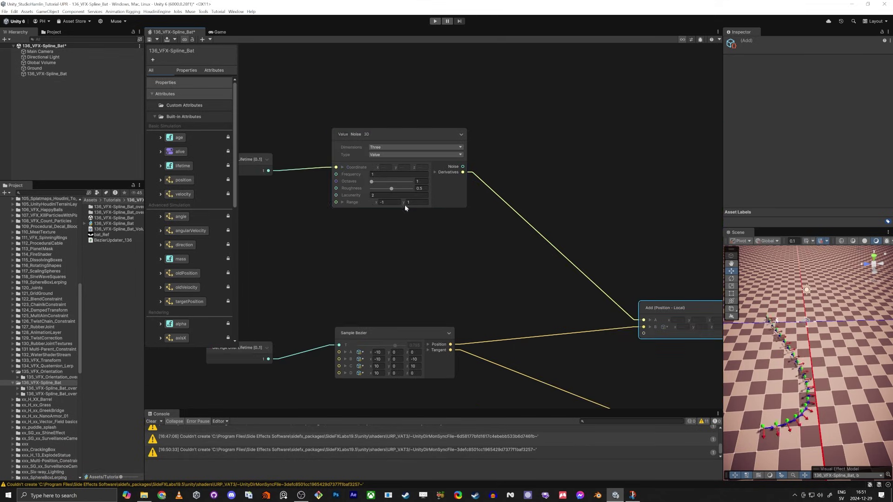
pyautogui.moveTo(347, 175); pyautogui.dragTo(399, 176)
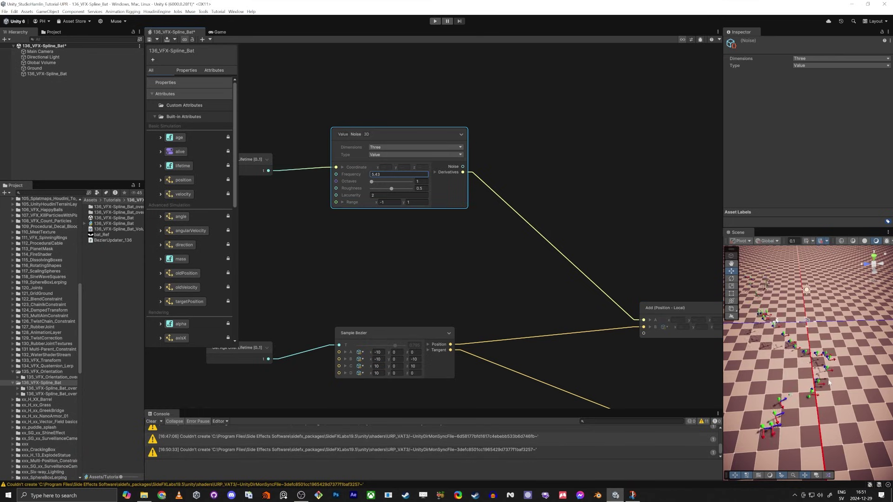
pyautogui.moveTo(818, 380); pyautogui.dragTo(790, 382, button='right')
pyautogui.keyDown('alt'); pyautogui.moveTo(790, 381); pyautogui.dragTo(829, 387); pyautogui.keyUp('alt')
pyautogui.keyDown('alt'); pyautogui.moveTo(781, 408); pyautogui.dragTo(735, 373); pyautogui.keyUp('alt')
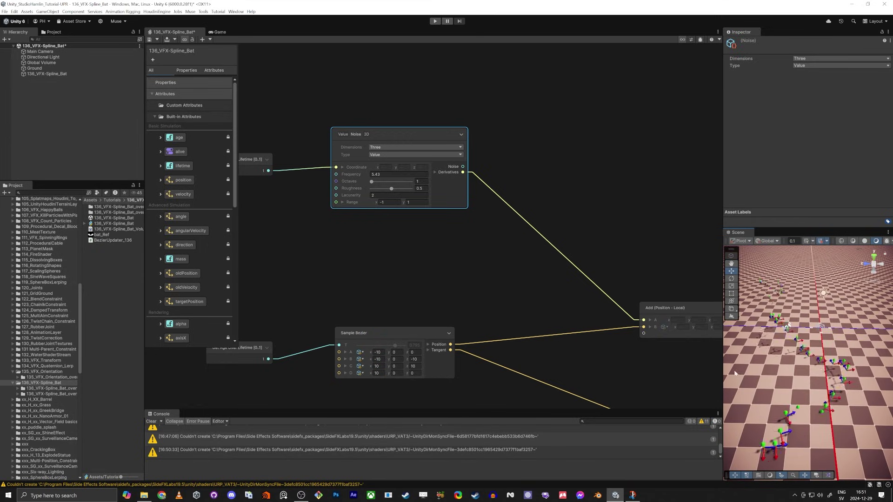
# Add a Get Particle Id node below the Get Age Over Lifetime node that feeds the noise.
pyautogui.moveTo(358, 250); pyautogui.dragTo(582, 275, button='middle')
pyautogui.scroll(5, 489, 249)
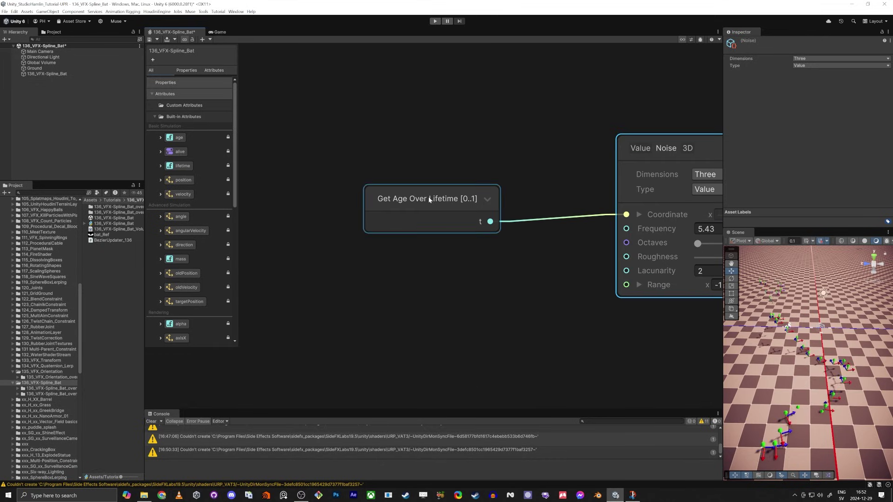
pyautogui.moveTo(429, 199); pyautogui.dragTo(341, 183)
pyautogui.click(324, 274)
pyautogui.press('space')
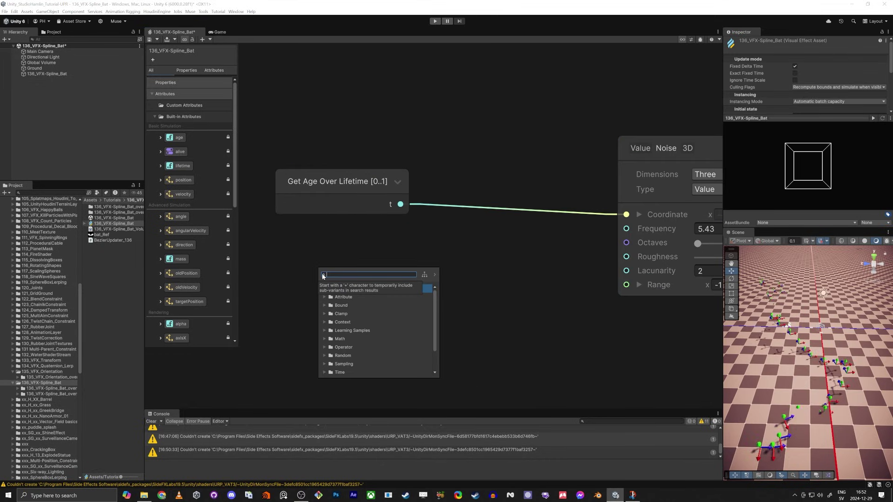
pyautogui.write('id')
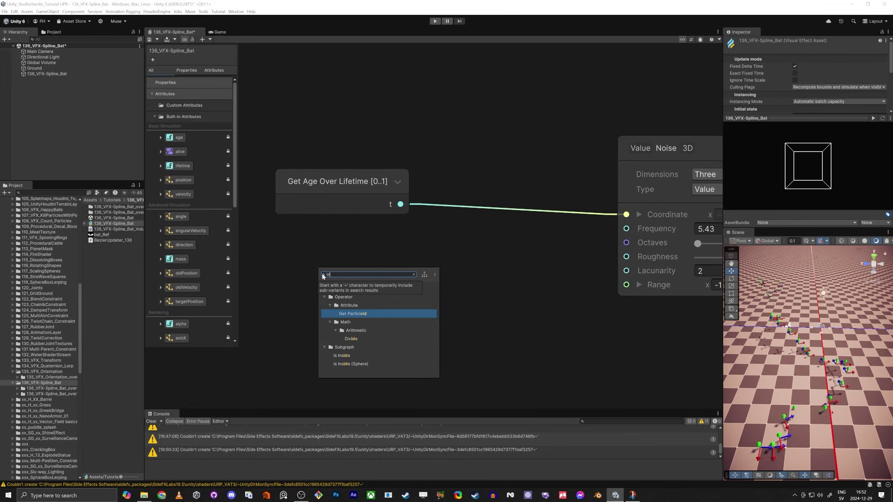
pyautogui.press('Return')
pyautogui.scroll(-2, 388, 240)
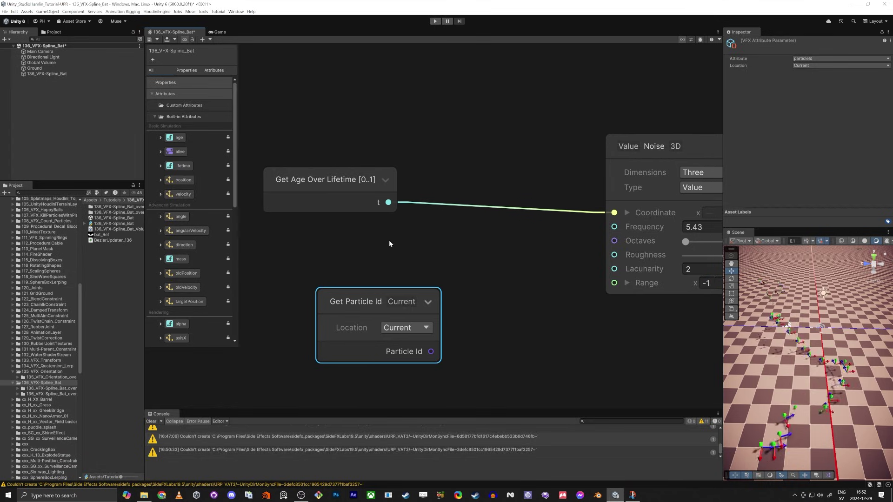
pyautogui.scroll(-1, 517, 241)
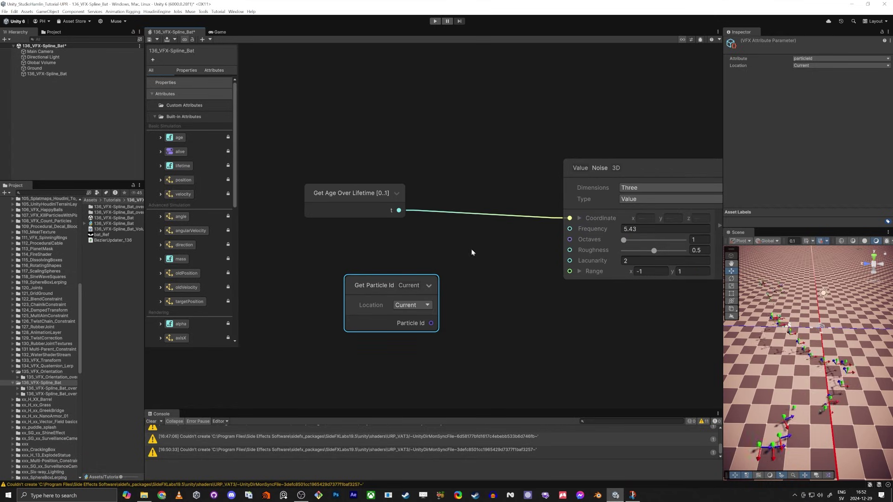
pyautogui.moveTo(428, 284); pyautogui.dragTo(396, 285)
# Sum the age over lifetime and Particle Id in a new Add node and connect its output to the noise Coordinate.
pyautogui.moveTo(399, 211); pyautogui.dragTo(442, 225)
pyautogui.write('add')
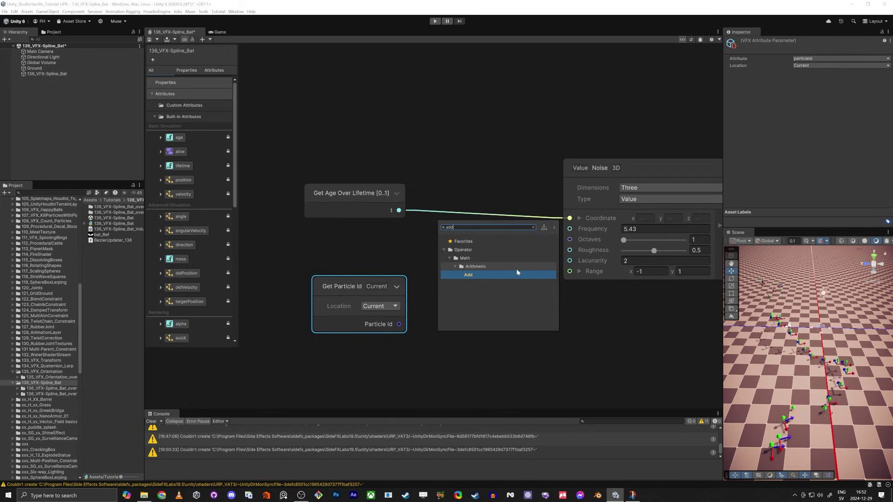
pyautogui.press('Return')
pyautogui.moveTo(399, 324); pyautogui.dragTo(447, 246)
pyautogui.moveTo(507, 235); pyautogui.dragTo(570, 218)
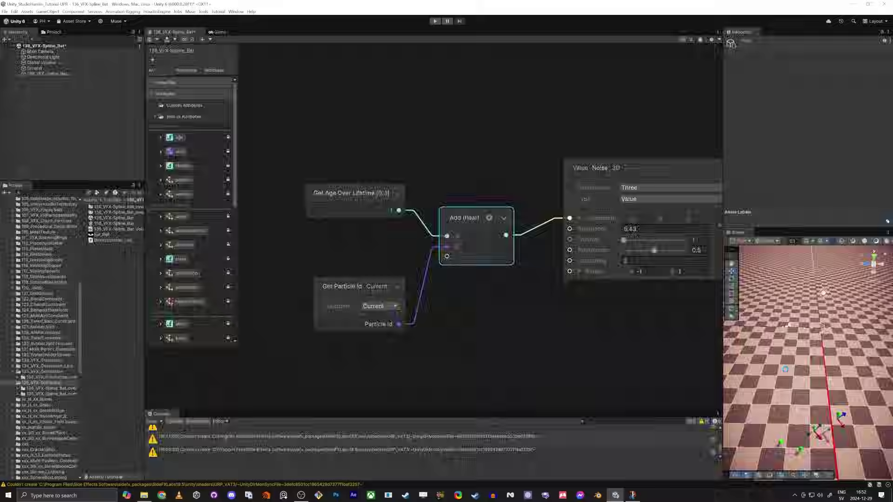
# Examine the noise-offset particles along the spline in a maximized Scene view.
pyautogui.hotkey('shift', 'space')
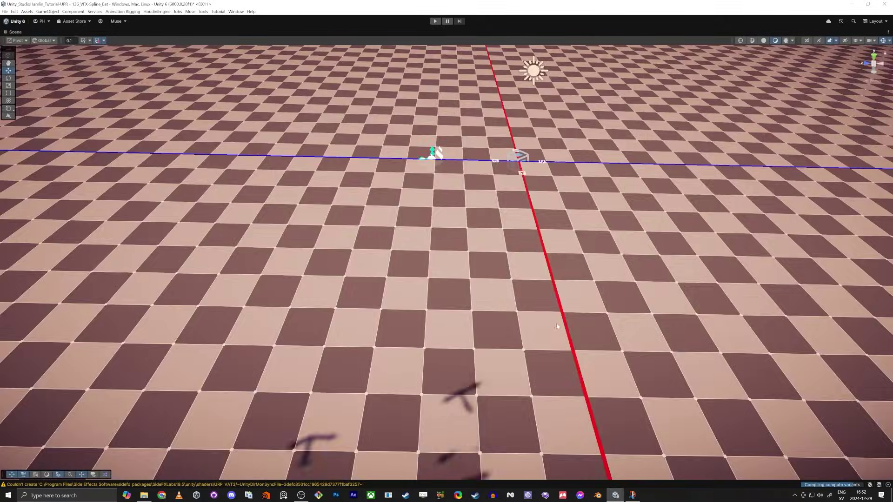
pyautogui.moveTo(543, 290); pyautogui.dragTo(378, 277, button='right')
pyautogui.press('w')
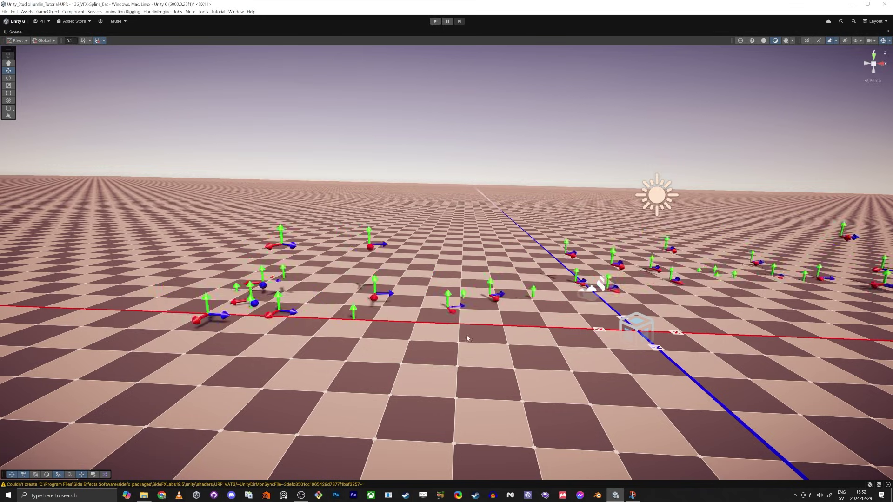
pyautogui.moveTo(467, 339); pyautogui.dragTo(488, 330, button='right')
pyautogui.hotkey('shift', 'space')
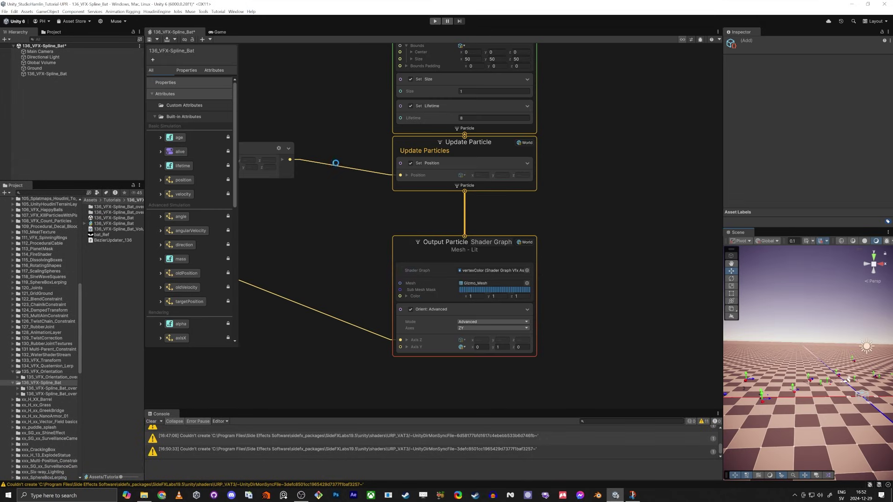
# Move the noise node group up and away from the Add (Position) node, and shift Sample Bezier with its age node the same way horizontally.
pyautogui.press('a')
pyautogui.scroll(-4, 406, 247)
pyautogui.moveTo(374, 228); pyautogui.dragTo(456, 244, button='middle')
pyautogui.scroll(4, 458, 242)
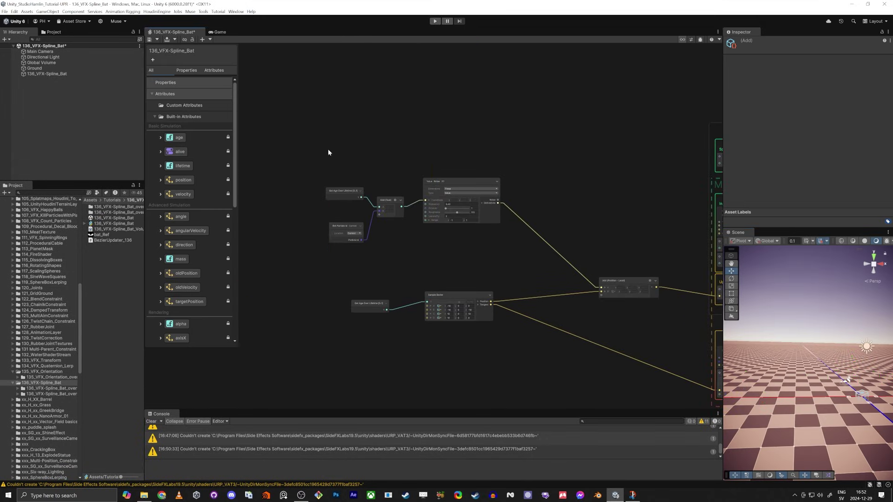
pyautogui.moveTo(328, 150); pyautogui.dragTo(459, 250)
pyautogui.moveTo(461, 183); pyautogui.dragTo(361, 132)
pyautogui.scroll(3, 417, 247)
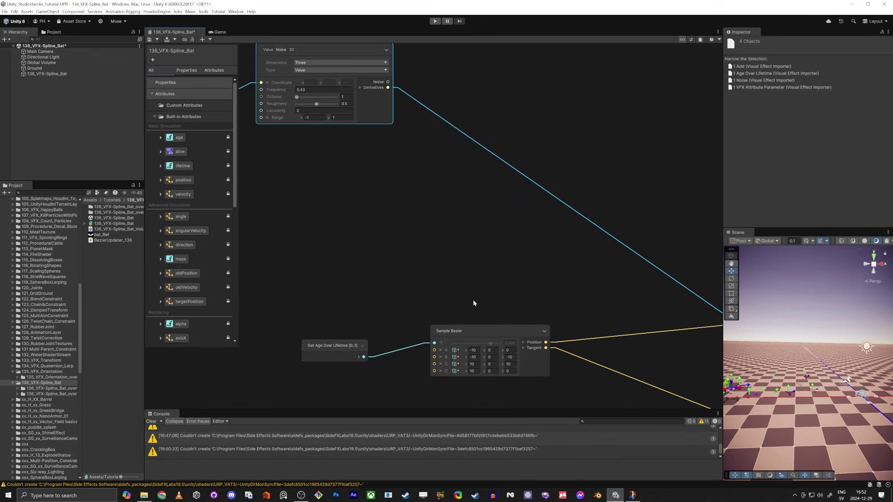
pyautogui.moveTo(306, 305); pyautogui.dragTo(536, 436)
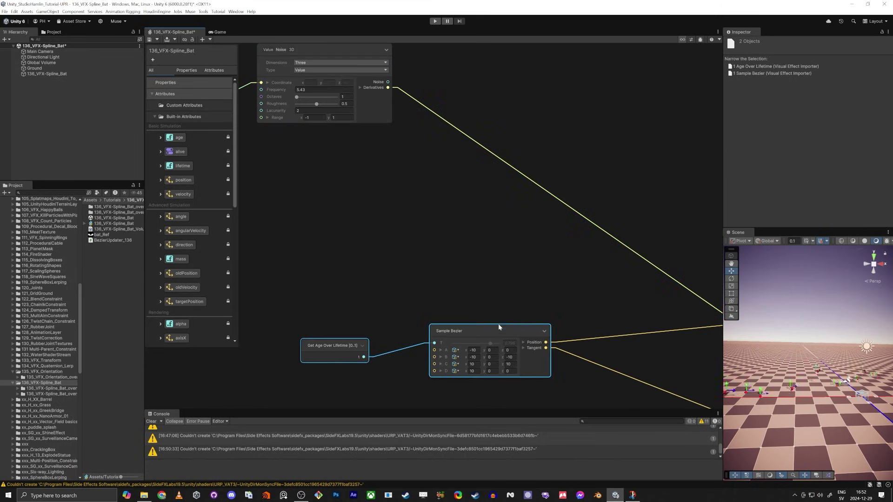
pyautogui.moveTo(497, 329); pyautogui.dragTo(324, 374)
pyautogui.click(489, 293)
pyautogui.press('space')
pyautogui.moveTo(445, 309); pyautogui.dragTo(421, 185, button='middle')
pyautogui.press('space')
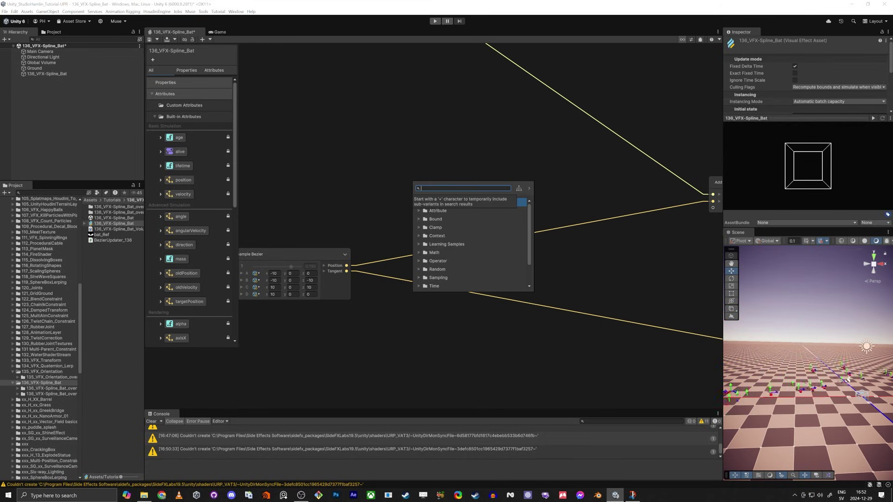
pyautogui.write('vross')
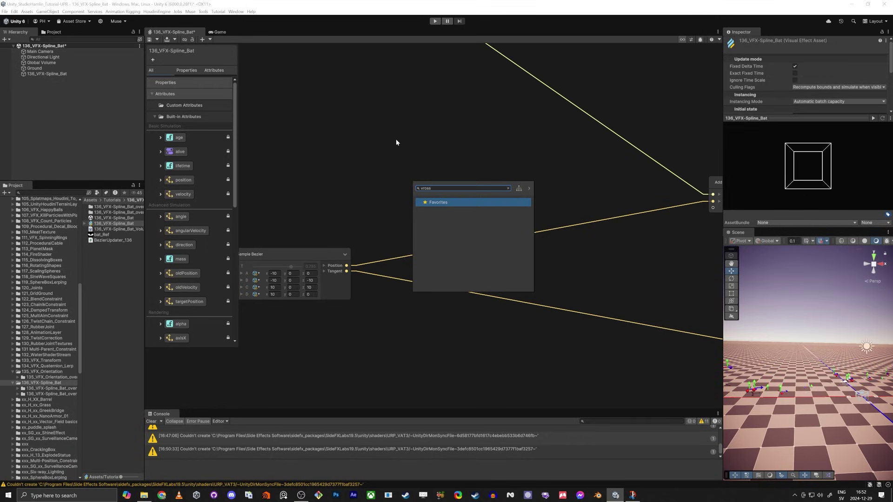
pyautogui.press('Escape')
pyautogui.hotkey('ctrl', 'z')
pyautogui.press('r')
pyautogui.press('o')
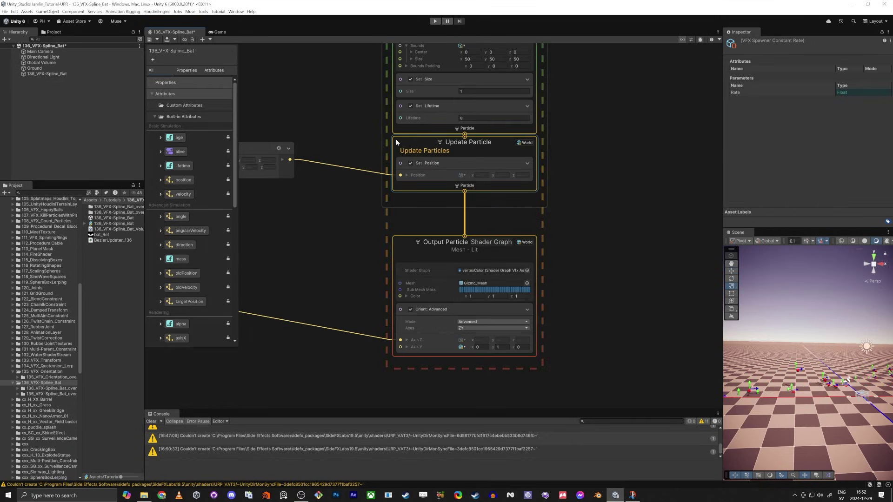
# Add a Cross Product node above the Sample Bezier output links and connect the Bezier Tangent to its B input.
pyautogui.moveTo(290, 110); pyautogui.dragTo(476, 255, button='middle')
pyautogui.press('space')
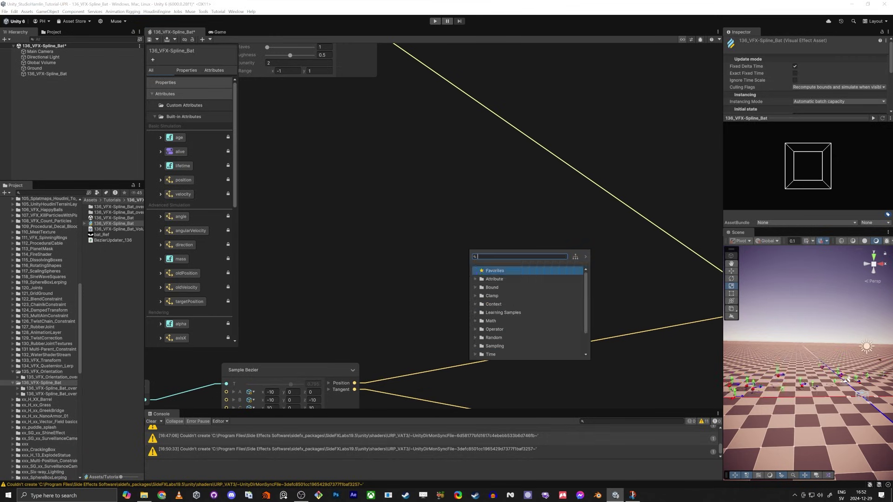
pyautogui.write('cross')
pyautogui.press('Return')
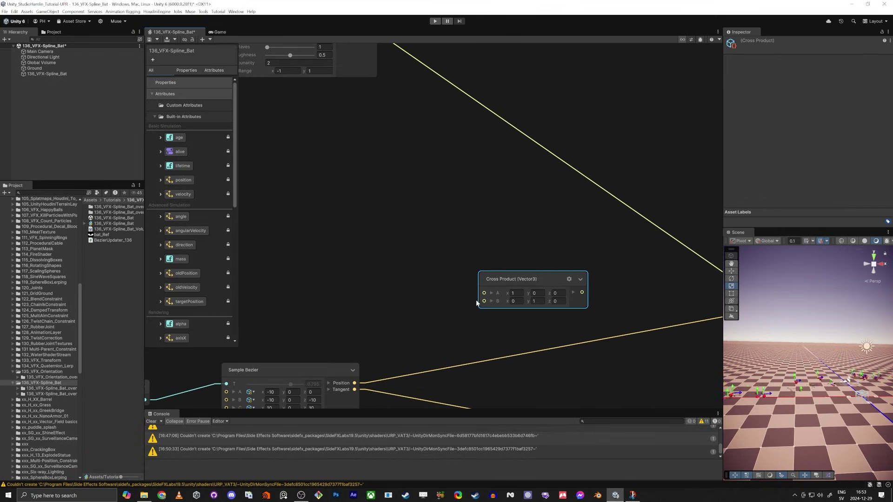
pyautogui.moveTo(485, 301); pyautogui.dragTo(354, 348)
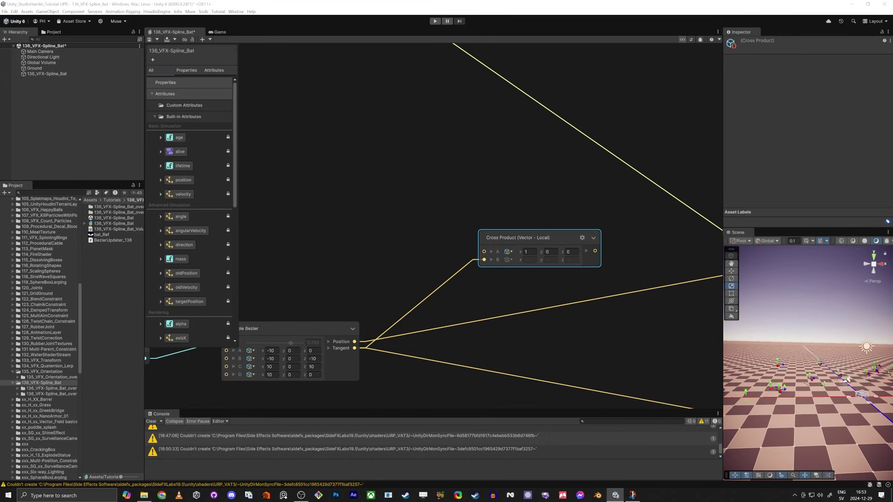
# Create a Vector3 node feeding the Cross Product's A input and set its value to 0, 1, 0.
pyautogui.moveTo(486, 251); pyautogui.dragTo(368, 210)
pyautogui.write('vec')
pyautogui.press('Return')
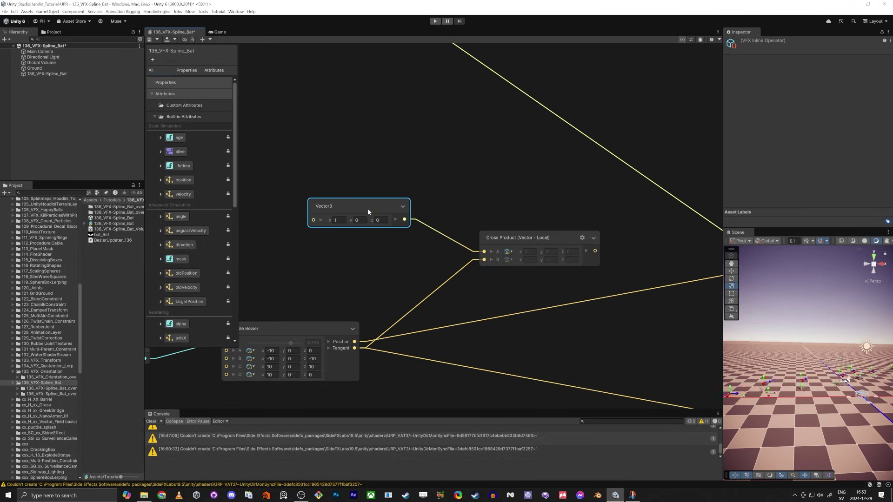
pyautogui.click(361, 220)
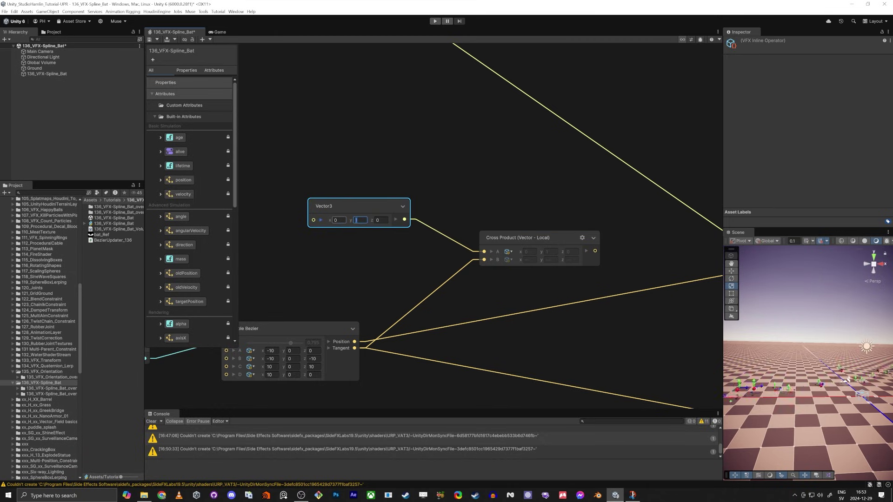
# Switch to Snip & Sketch, draw a green upward arrow and a red sideways arrow at the curve's crest, and return to Unity.
pyautogui.hotkey('alt', 'Tab')
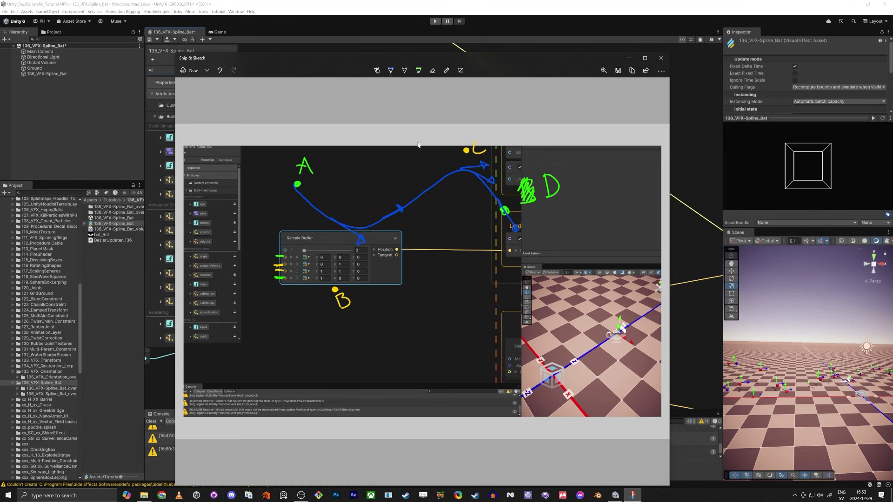
pyautogui.click(391, 71)
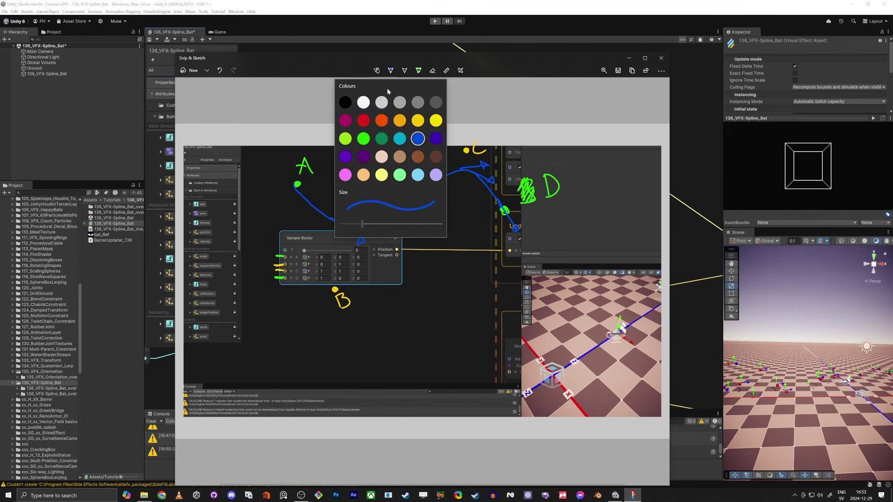
pyautogui.click(363, 120)
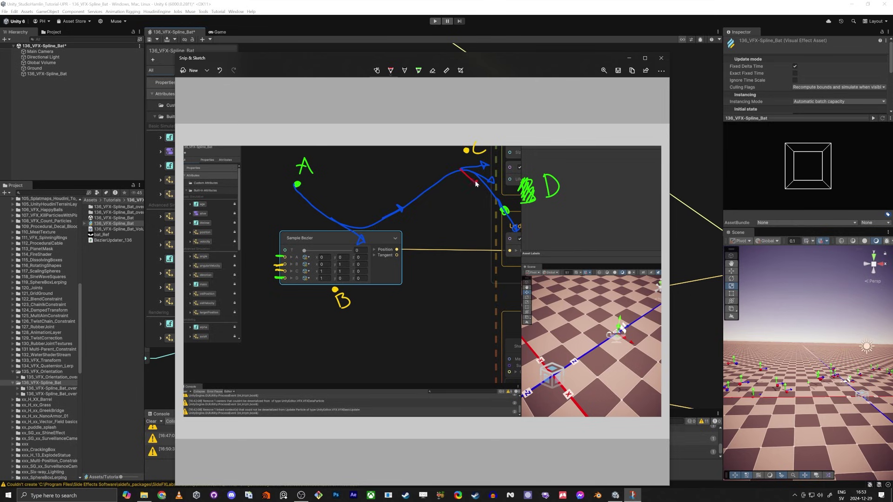
pyautogui.moveTo(476, 180); pyautogui.dragTo(471, 183)
pyautogui.click(392, 73)
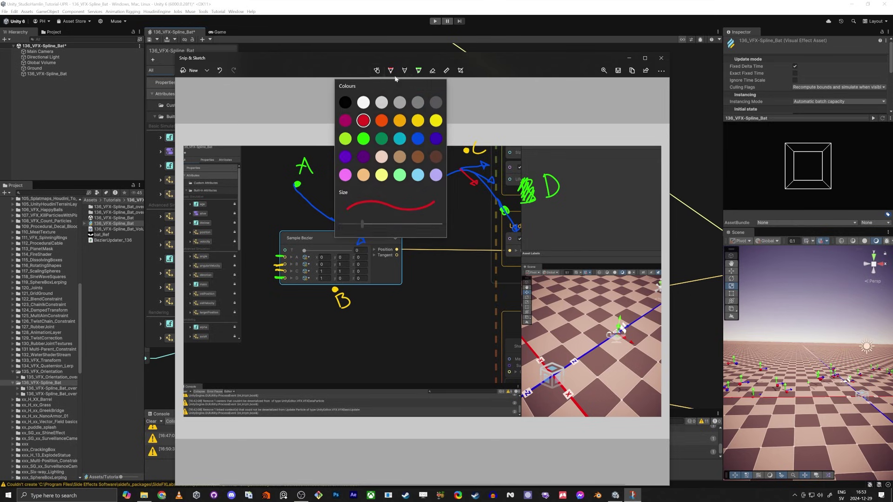
pyautogui.click(419, 71)
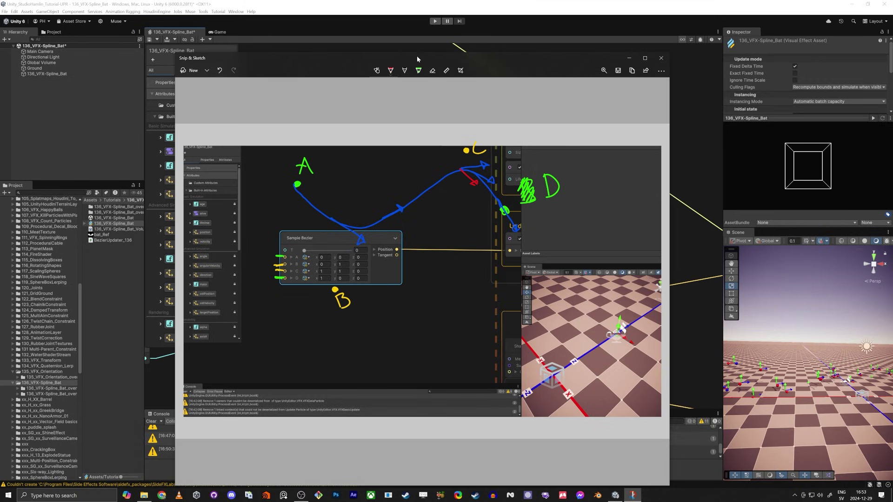
pyautogui.hotkey('ctrl', 'z')
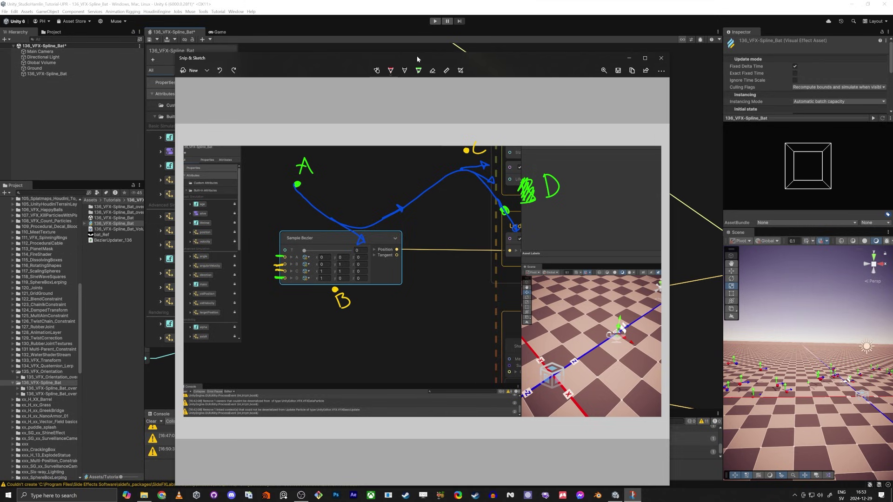
pyautogui.click(391, 71)
pyautogui.click(369, 143)
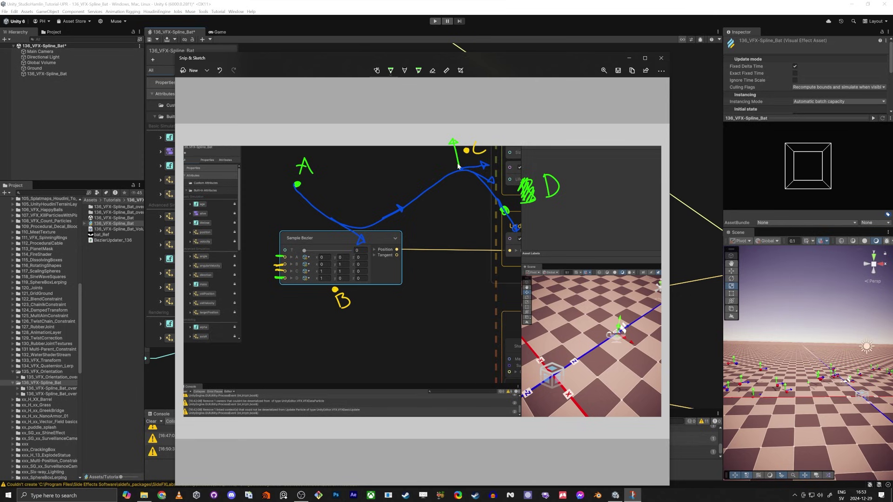
pyautogui.click(391, 71)
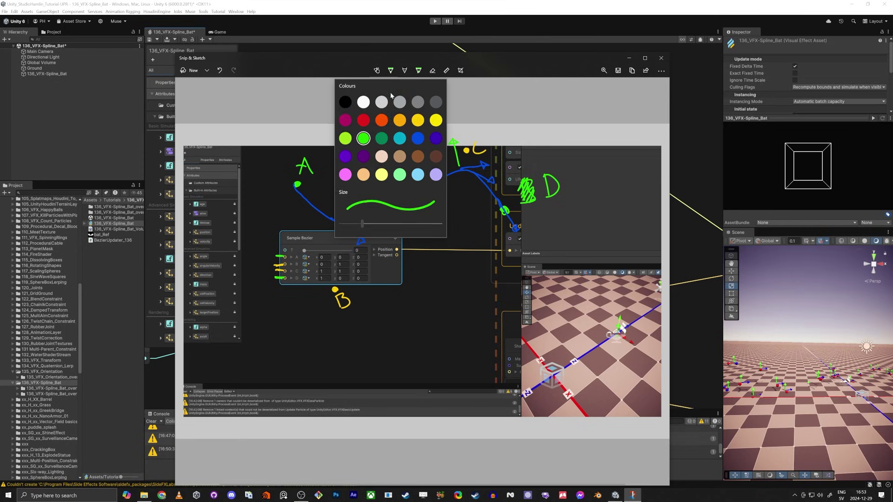
pyautogui.click(367, 123)
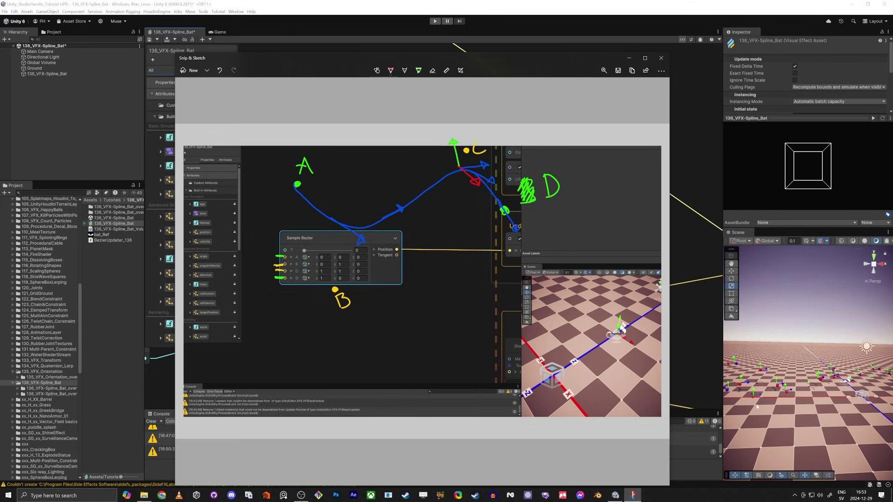
pyautogui.click(629, 59)
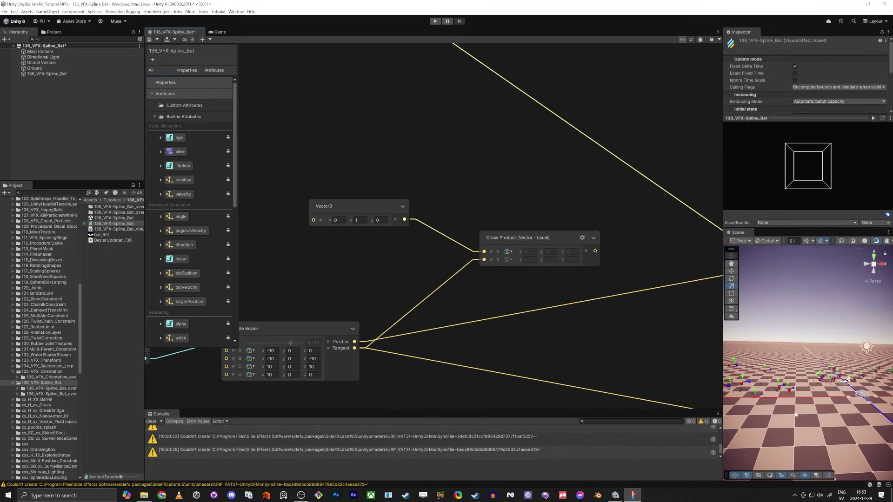
# Examine the orientation axes of the gizmo particles up close in the Scene view.
pyautogui.moveTo(823, 386); pyautogui.dragTo(811, 390, button='right')
pyautogui.moveTo(821, 408); pyautogui.dragTo(847, 382, button='right')
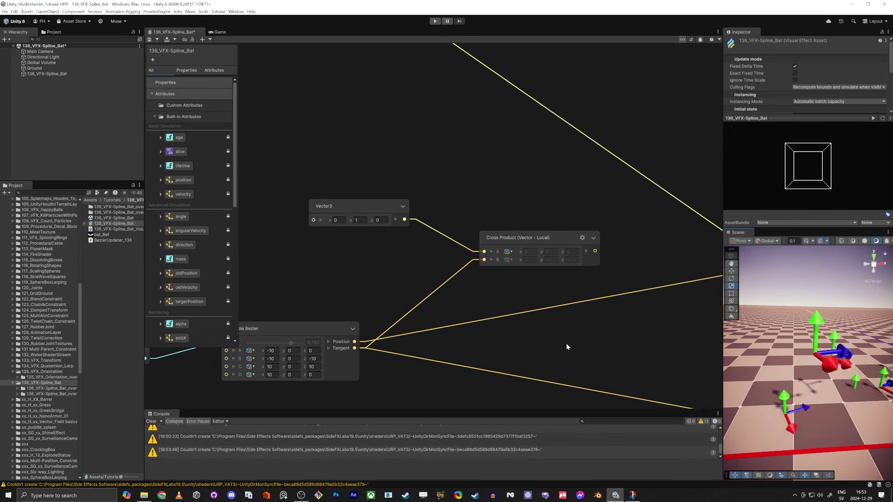
# Move the Vector3 node higher so it sits well above the Cross Product node it feeds.
pyautogui.moveTo(566, 343); pyautogui.dragTo(549, 246, button='middle')
pyautogui.click(337, 252)
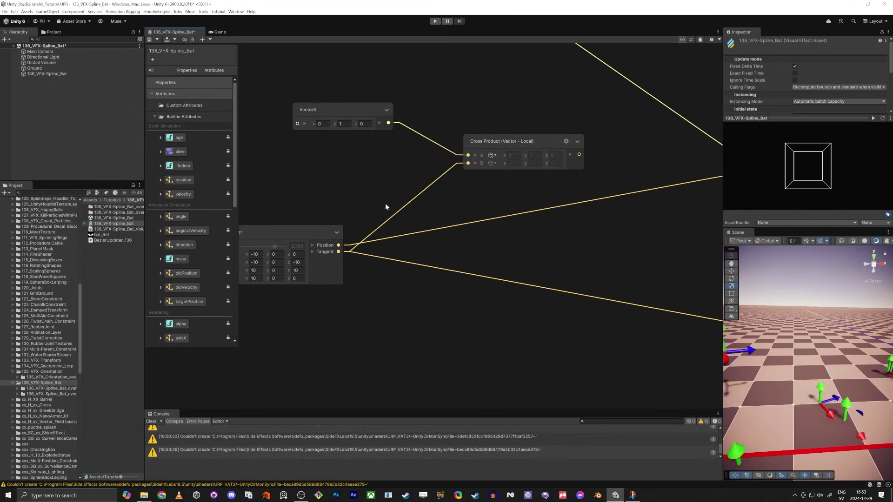
pyautogui.moveTo(385, 202); pyautogui.dragTo(412, 235, button='middle')
pyautogui.click(398, 157)
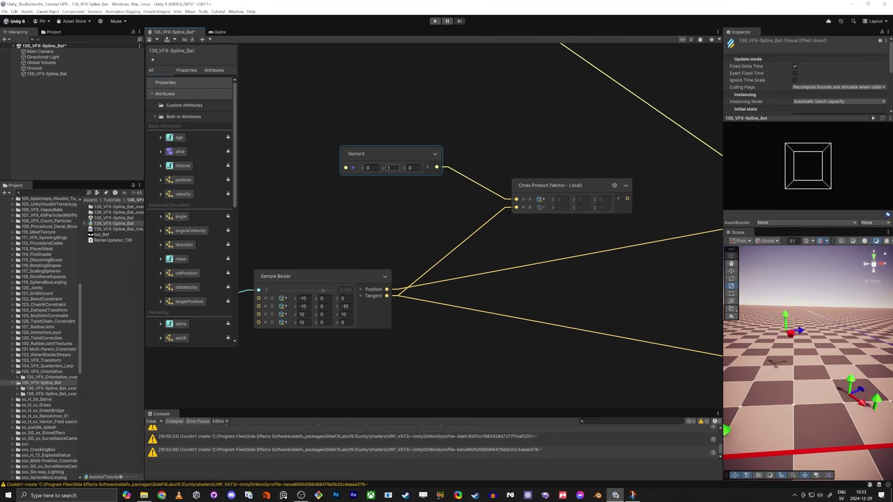
pyautogui.moveTo(391, 153); pyautogui.dragTo(389, 124)
pyautogui.press('Return')
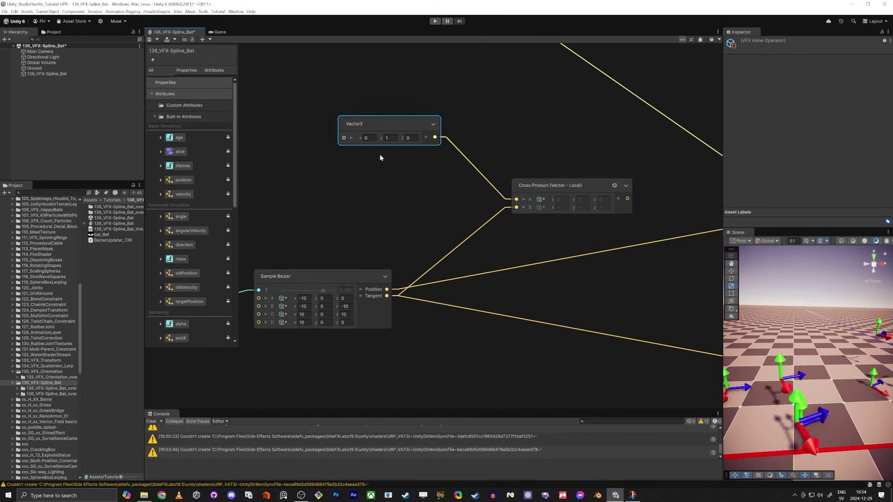
# Switch to Snip & Sketch and draw two green upward arrows with blue forward arrows from their bases below the spline, marking the right angle.
pyautogui.hotkey('alt', 'Tab')
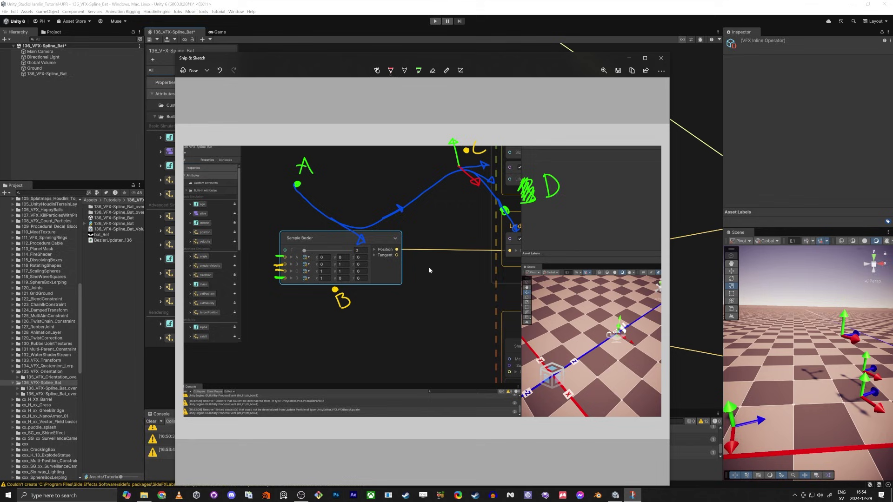
pyautogui.click(391, 72)
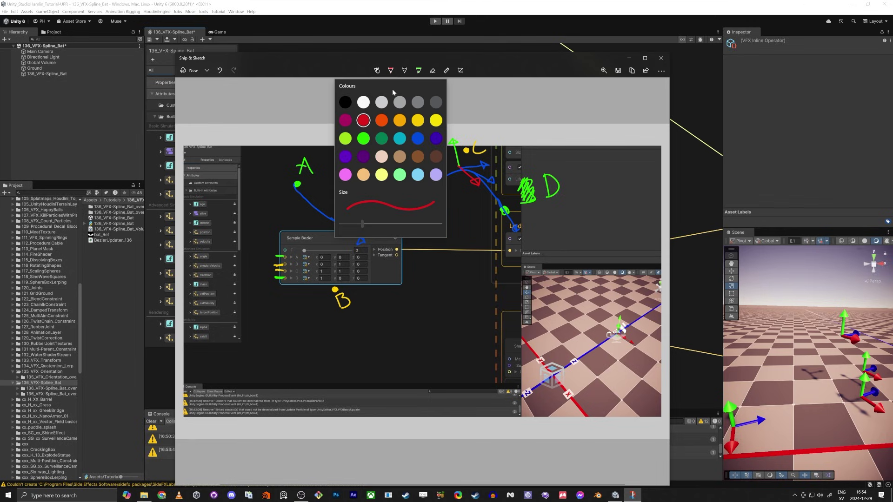
pyautogui.click(364, 139)
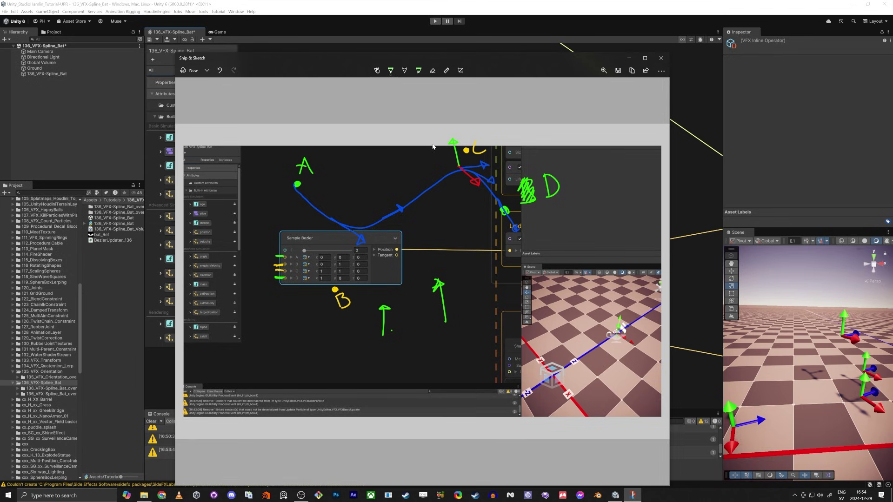
pyautogui.click(391, 70)
pyautogui.click(419, 132)
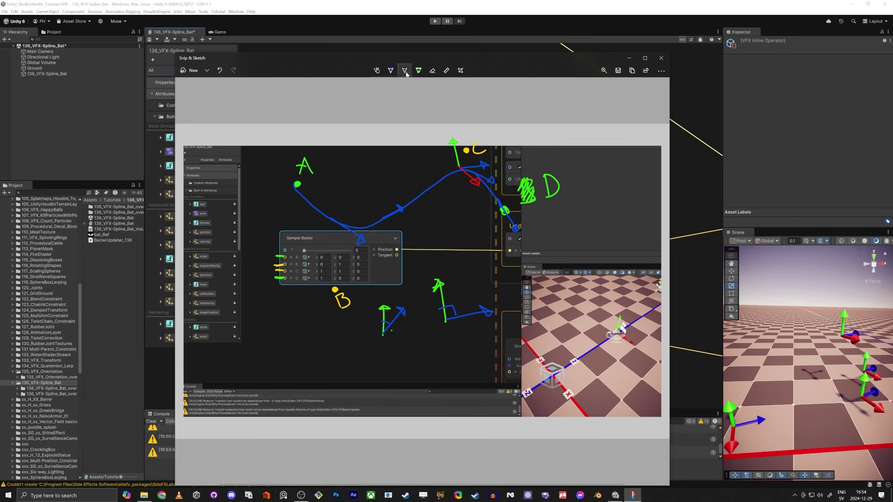
# Draw red sideways arrows from both arrow pairs, mark the right angle between red and blue on the larger one, and return to Unity.
pyautogui.doubleClick(391, 72)
pyautogui.click(391, 71)
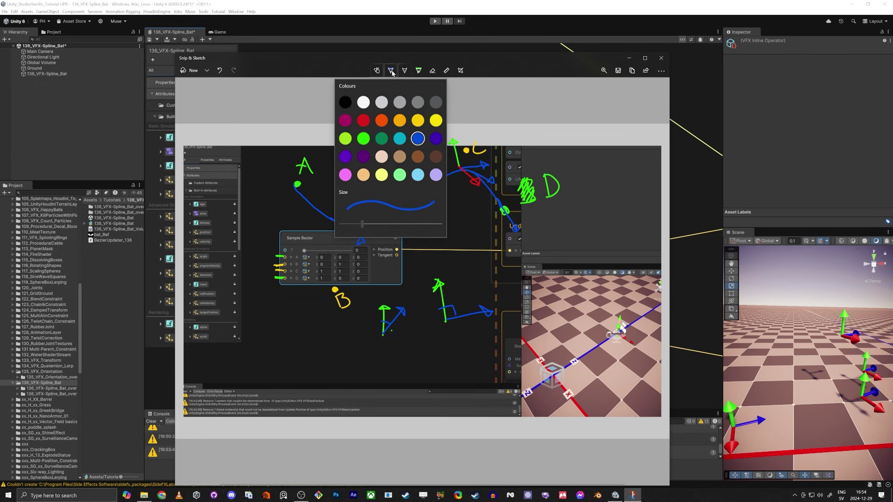
pyautogui.click(364, 120)
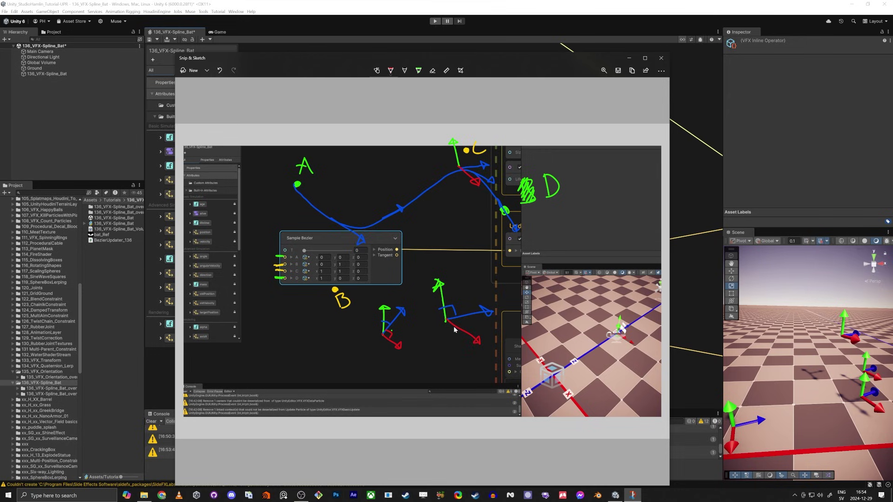
pyautogui.moveTo(457, 325)
pyautogui.mouseDown()
pyautogui.moveTo(468, 327)
pyautogui.moveTo(460, 320)
pyautogui.mouseUp()
pyautogui.click(630, 59)
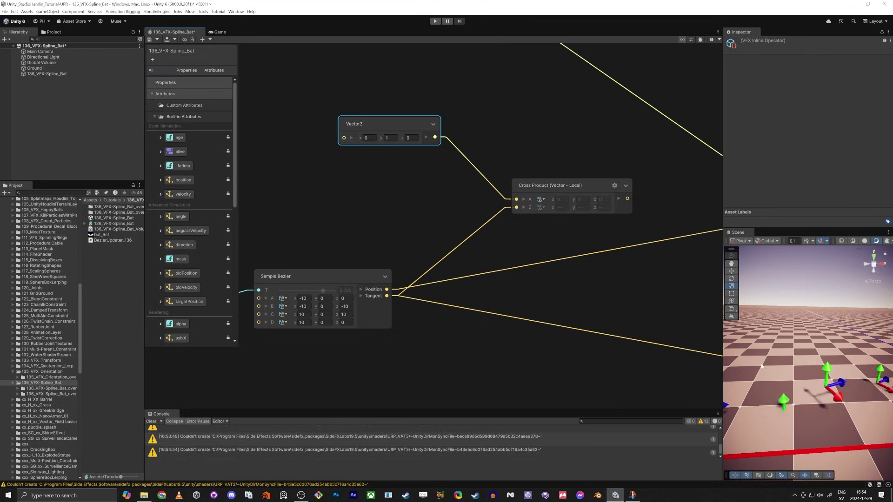
pyautogui.hotkey('alt', 'Tab')
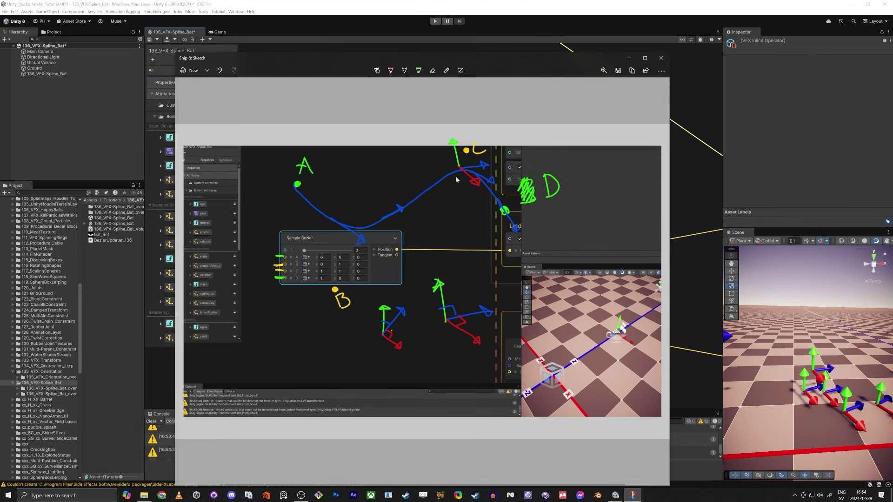
pyautogui.hotkey('alt', 'Tab')
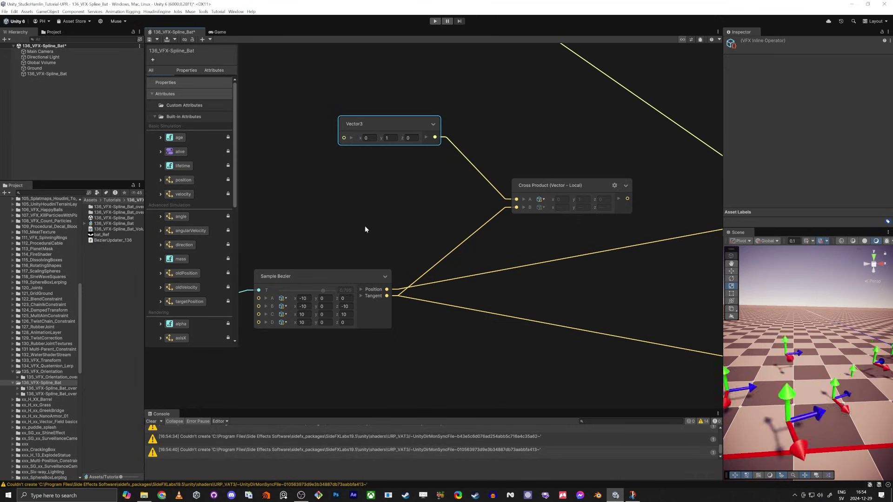
# Move the Vector3 and Cross Product nodes together farther up from the Sample Bezier node.
pyautogui.scroll(-5, 462, 212)
pyautogui.click(506, 196)
pyautogui.moveTo(507, 195); pyautogui.dragTo(503, 185)
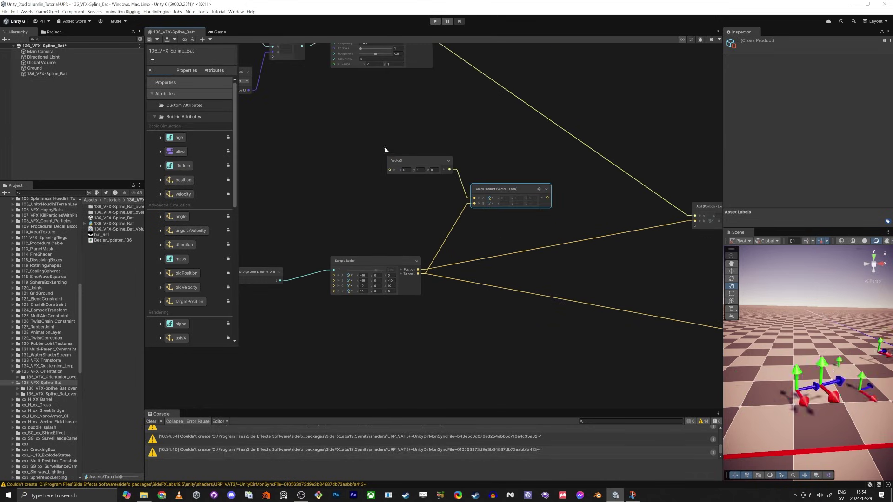
pyautogui.moveTo(384, 147); pyautogui.dragTo(475, 143)
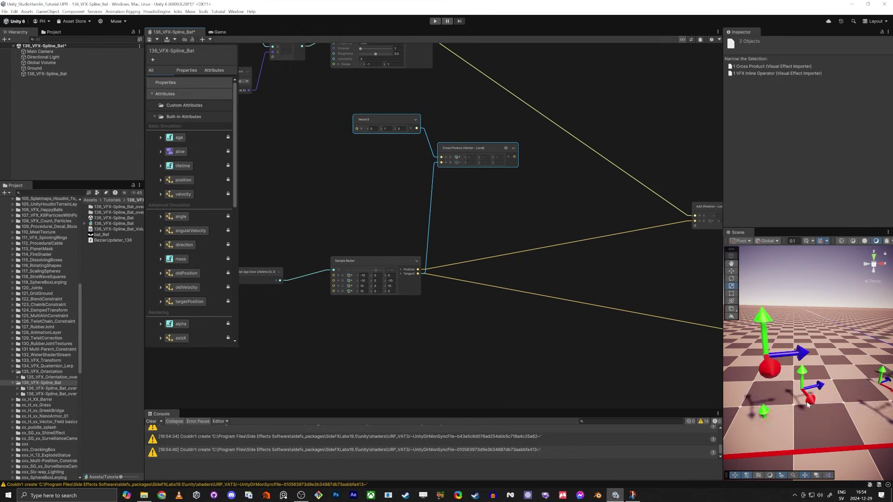
# Add a Multiply node, connect the noise Derivatives to A and the Cross Product to B, and feed its output into the Add node.
pyautogui.moveTo(512, 236); pyautogui.dragTo(511, 285, button='middle')
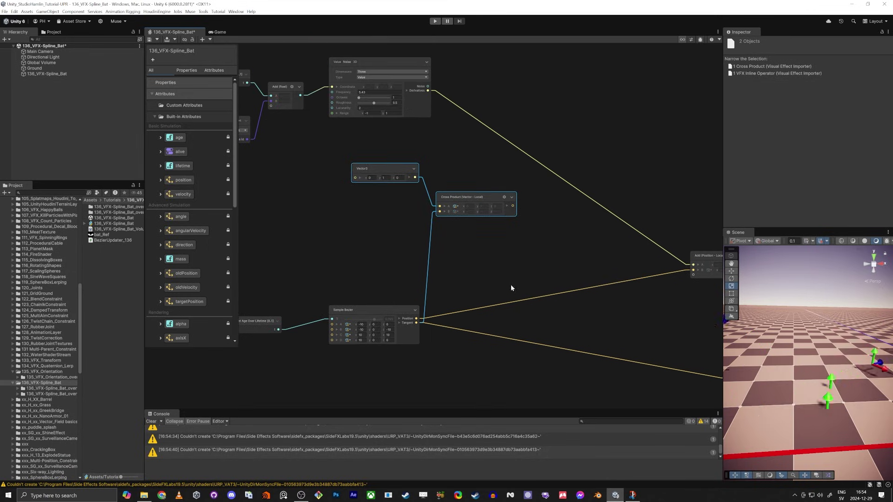
pyautogui.press('space')
pyautogui.write('multi')
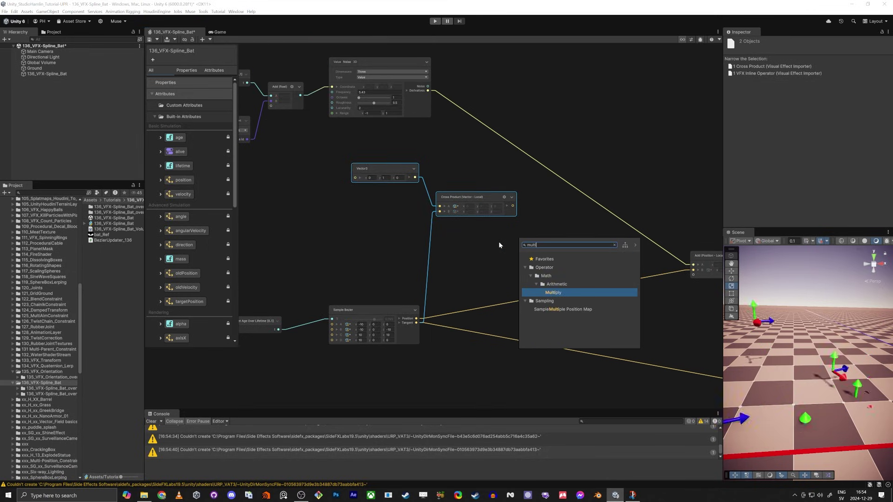
pyautogui.press('Return')
pyautogui.moveTo(549, 269); pyautogui.dragTo(576, 223)
pyautogui.moveTo(513, 206); pyautogui.dragTo(560, 233)
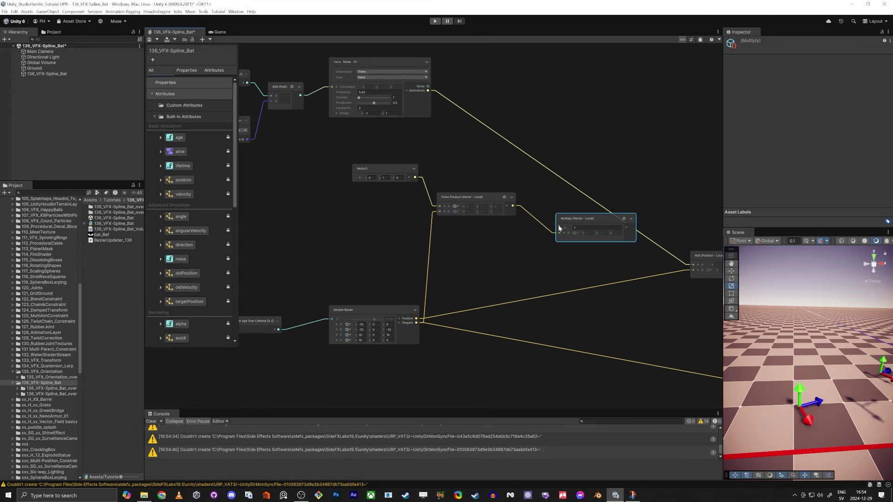
pyautogui.moveTo(427, 86); pyautogui.dragTo(559, 227)
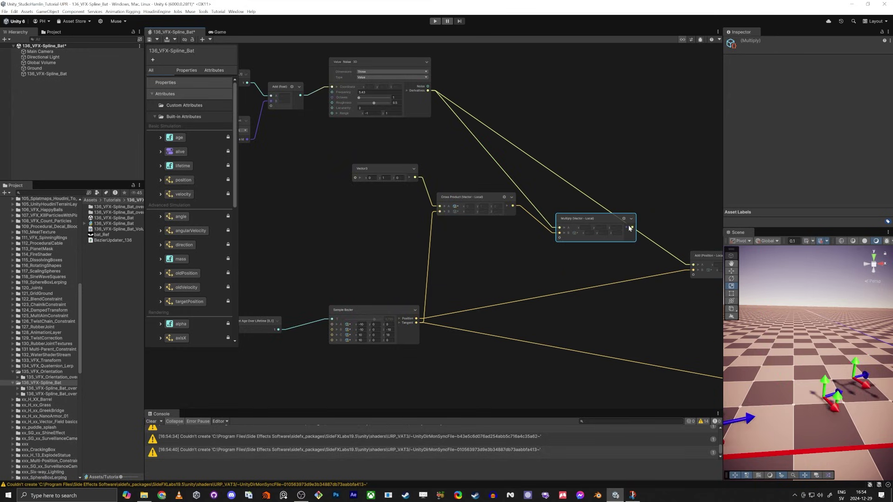
pyautogui.moveTo(632, 227); pyautogui.dragTo(667, 265)
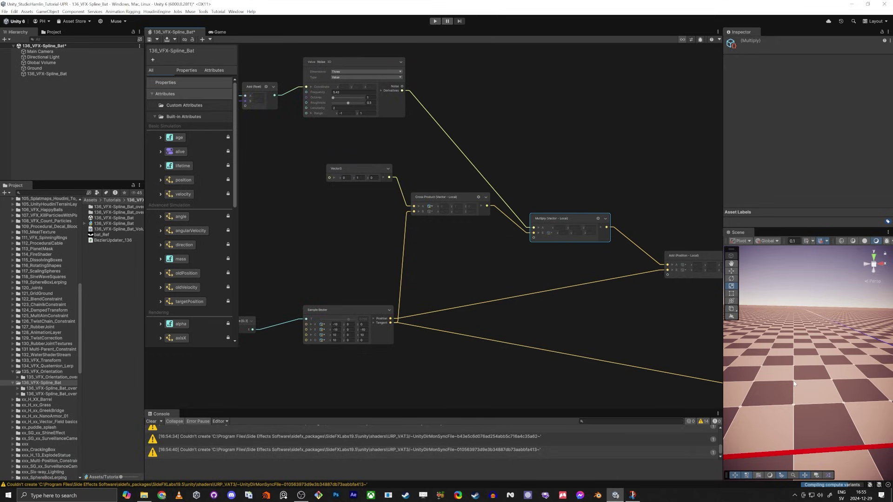
pyautogui.moveTo(783, 387); pyautogui.dragTo(807, 409, button='right')
# Insert a Normalize node between the Bezier Tangent output and the Cross Product's B input, placed above the Sample Bezier node.
pyautogui.click(421, 281)
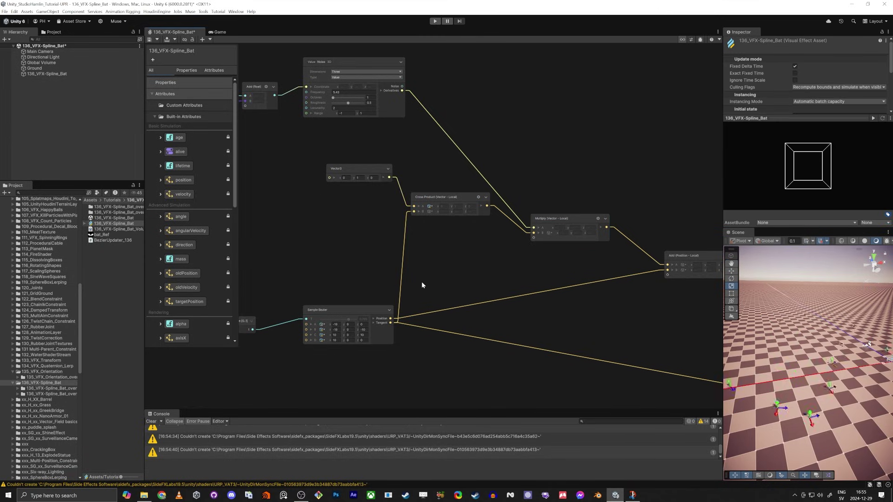
pyautogui.press('space')
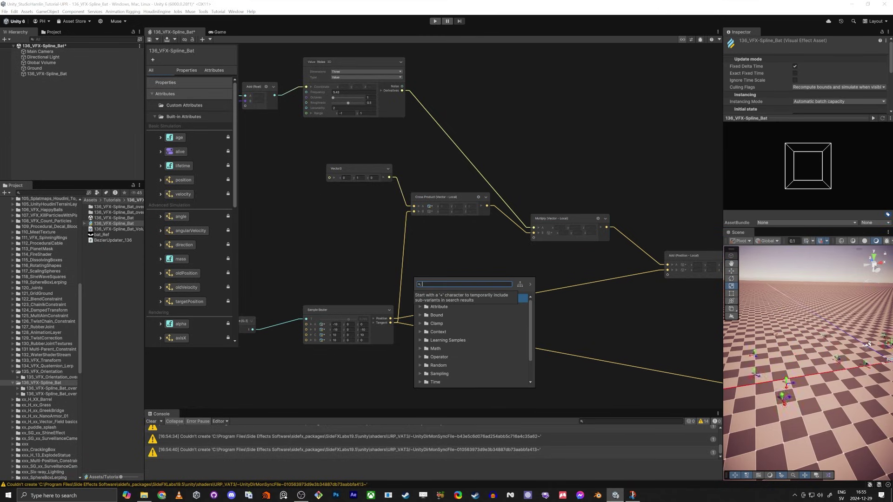
pyautogui.write('normalize')
pyautogui.press('Return')
pyautogui.scroll(3, 426, 266)
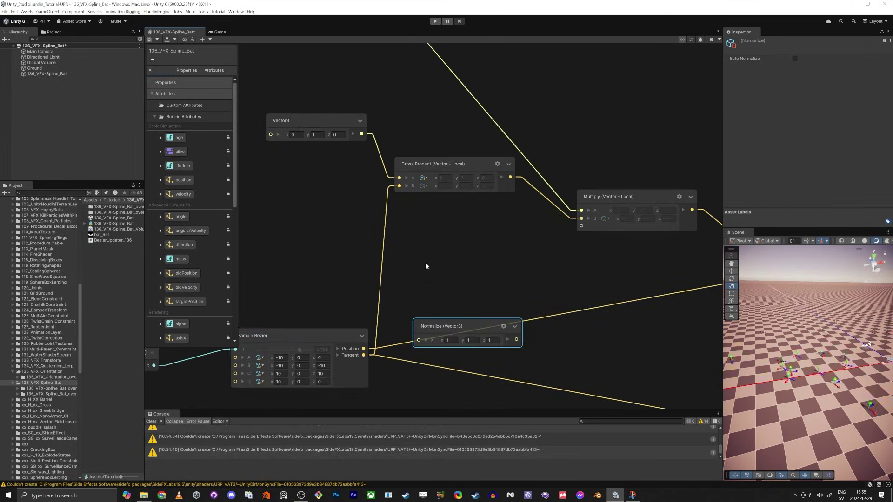
pyautogui.moveTo(363, 354); pyautogui.dragTo(318, 206)
pyautogui.moveTo(398, 216); pyautogui.dragTo(399, 185)
pyautogui.moveTo(373, 261); pyautogui.dragTo(427, 260, button='middle')
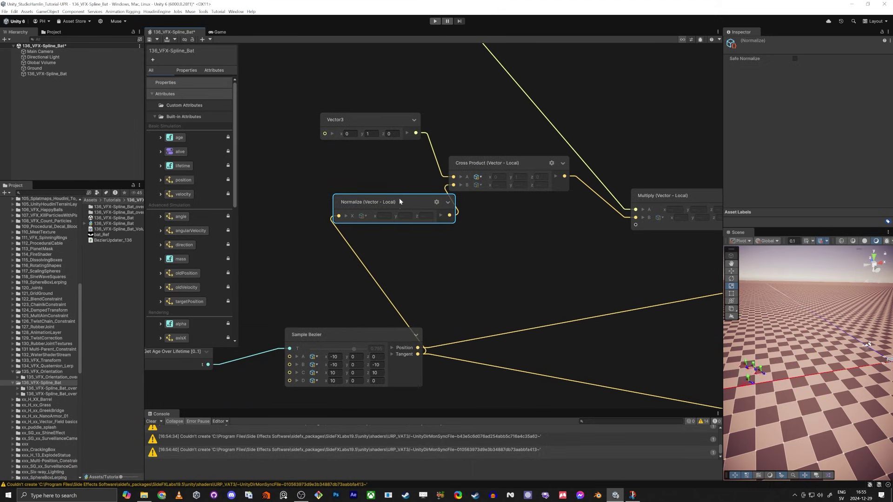
pyautogui.moveTo(399, 201); pyautogui.dragTo(444, 249)
# Inspect the particles along the spline, and move the Multiply, Cross Product and Normalize nodes up to tidy the graph.
pyautogui.keyDown('alt'); pyautogui.moveTo(759, 360); pyautogui.dragTo(860, 343); pyautogui.keyUp('alt')
pyautogui.moveTo(860, 343); pyautogui.dragTo(892, 404, button='right')
pyautogui.press('e')
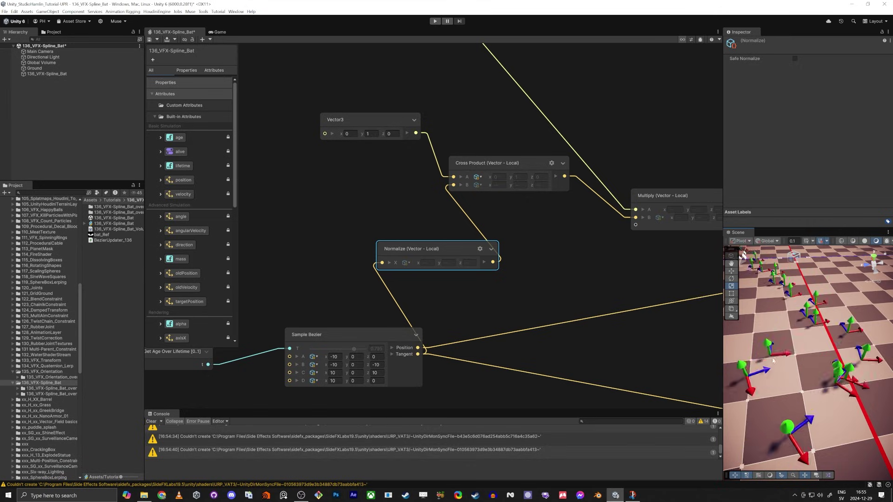
pyautogui.moveTo(817, 372); pyautogui.dragTo(787, 387, button='right')
pyautogui.press('s')
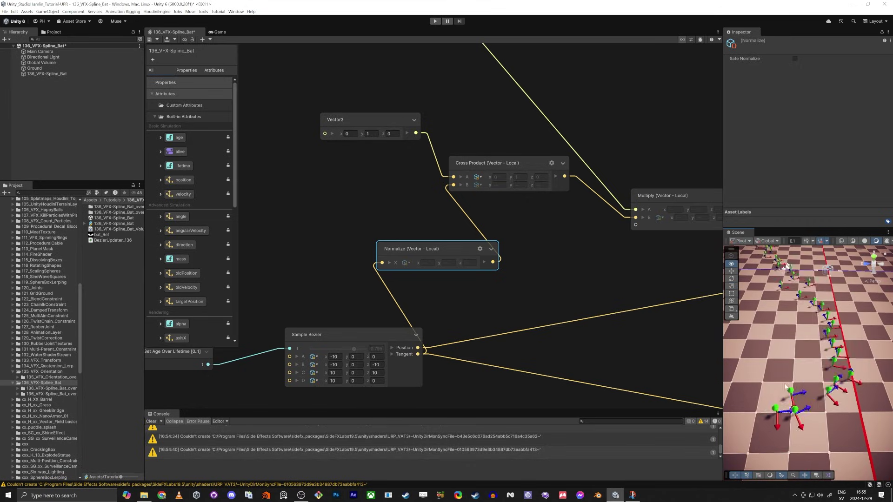
pyautogui.scroll(-5, 457, 280)
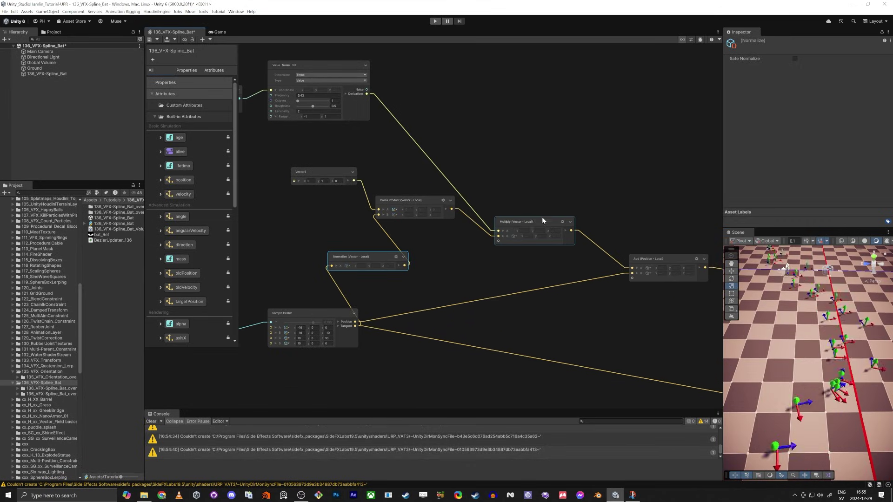
pyautogui.moveTo(542, 216); pyautogui.dragTo(522, 152)
pyautogui.moveTo(426, 204); pyautogui.dragTo(416, 174)
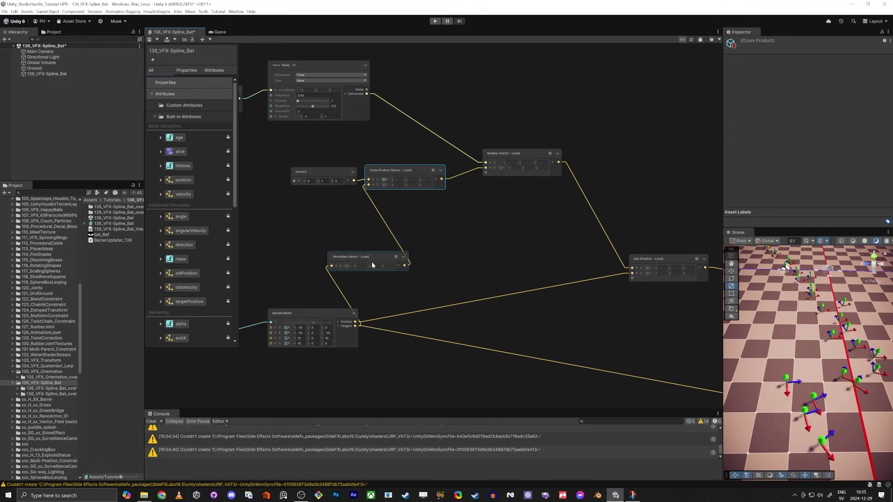
pyautogui.moveTo(372, 265); pyautogui.dragTo(323, 229)
pyautogui.click(422, 241)
pyautogui.press('space')
pyautogui.write('cro')
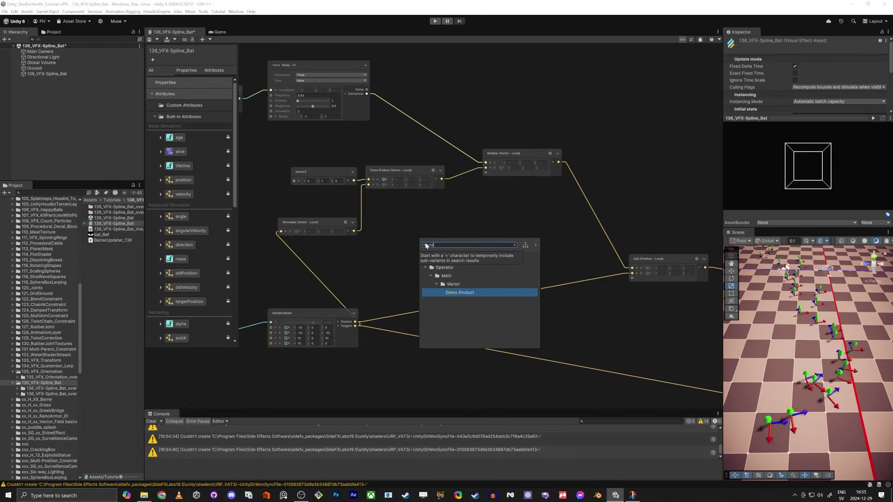
pyautogui.write('s')
pyautogui.press('Return')
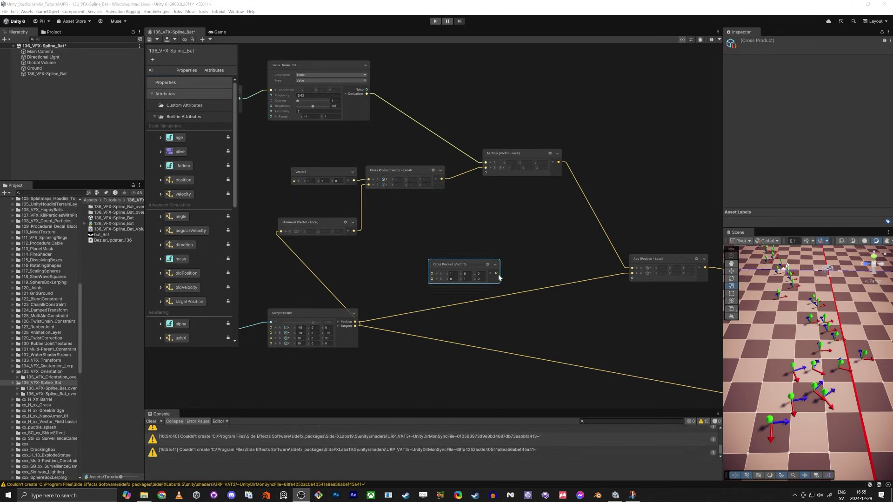
pyautogui.moveTo(464, 268); pyautogui.dragTo(415, 250)
pyautogui.scroll(3, 415, 250)
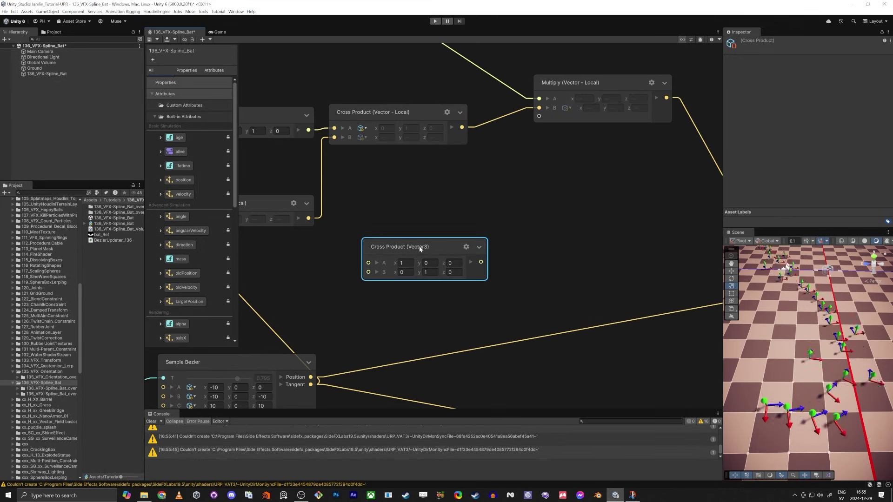
pyautogui.press('Delete')
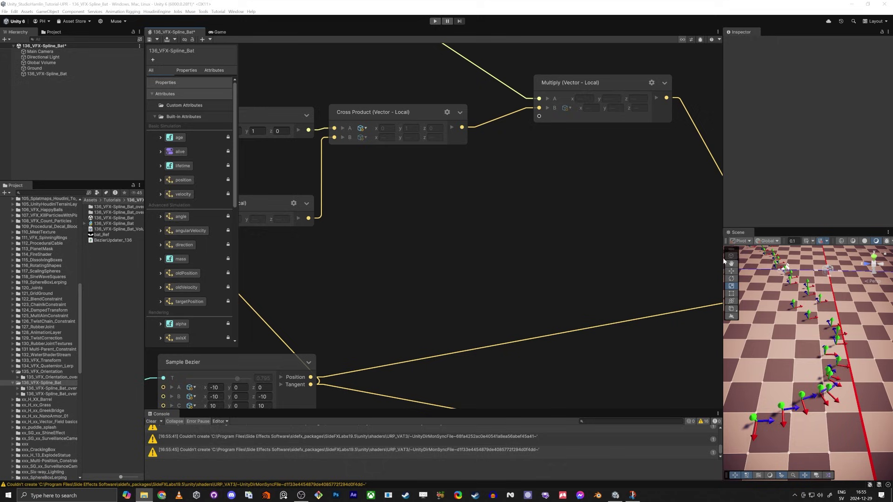
# Duplicate the Vector3 node with value 0, 1, 0 and place the copy below the Cross Product node.
pyautogui.moveTo(339, 179); pyautogui.dragTo(419, 219, button='middle')
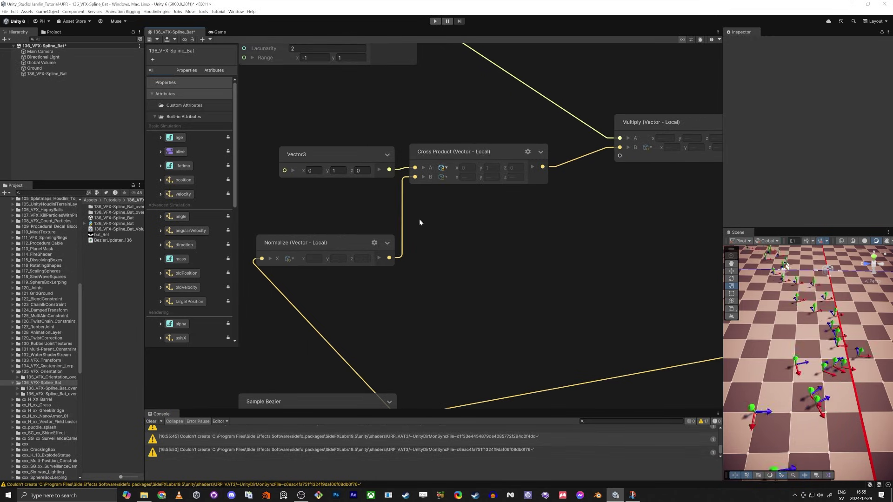
pyautogui.click(311, 156)
pyautogui.hotkey('ctrl', 'd')
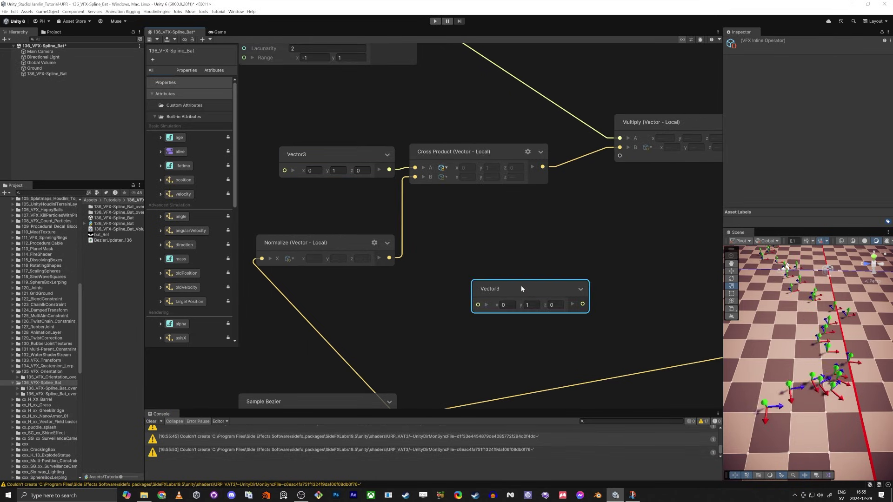
pyautogui.moveTo(521, 286); pyautogui.dragTo(494, 278)
# Duplicate the Multiply node and place the copy below the original, beside the duplicated Vector3 node.
pyautogui.moveTo(639, 189); pyautogui.dragTo(546, 254, button='middle')
pyautogui.click(556, 188)
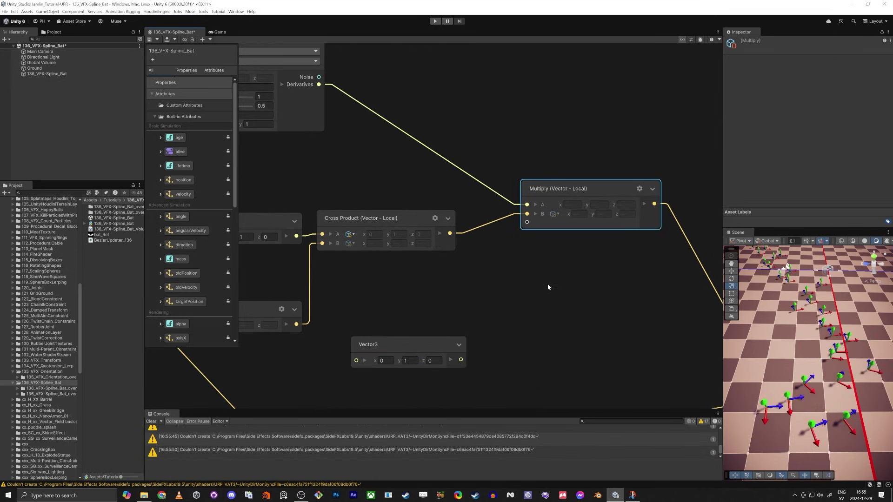
pyautogui.hotkey('ctrl', 'd')
pyautogui.moveTo(565, 306); pyautogui.dragTo(556, 334)
pyautogui.moveTo(382, 124); pyautogui.dragTo(408, 144, button='middle')
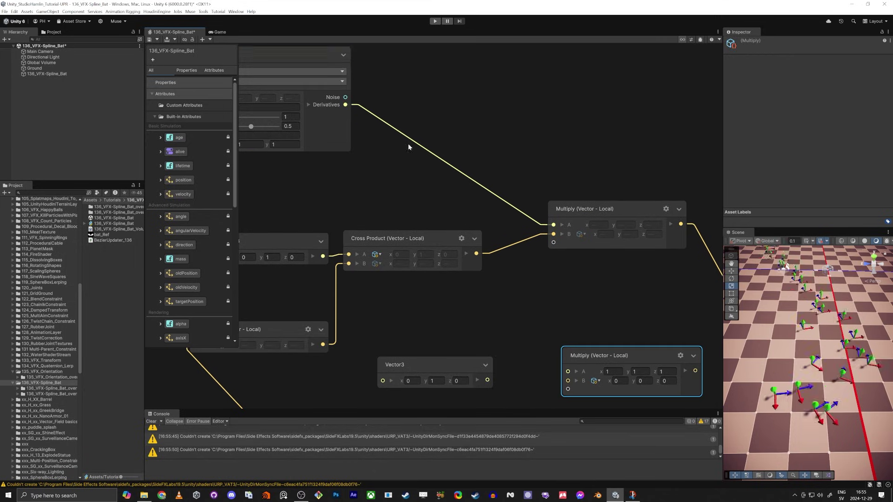
# Expand the noise Derivatives output and connect x to the upper Multiply's A input and y to the lower Multiply's A input.
pyautogui.click(307, 105)
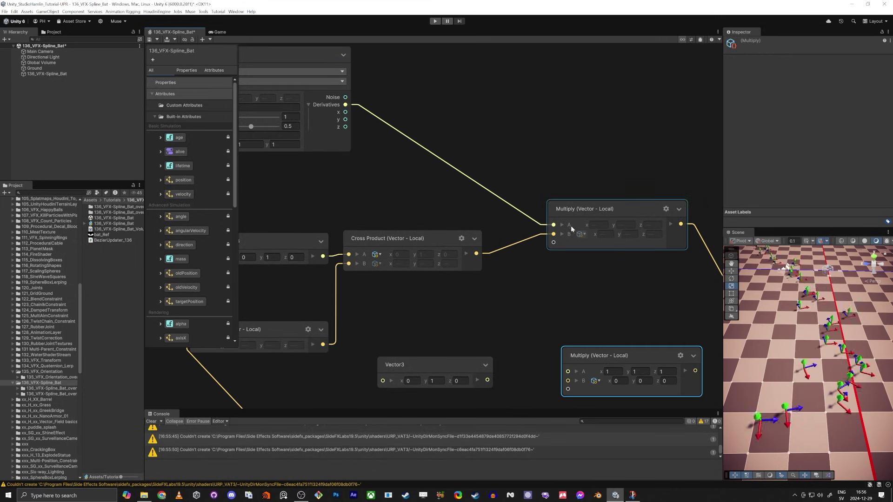
pyautogui.moveTo(555, 227); pyautogui.dragTo(568, 354)
pyautogui.moveTo(534, 363); pyautogui.dragTo(524, 299, button='middle')
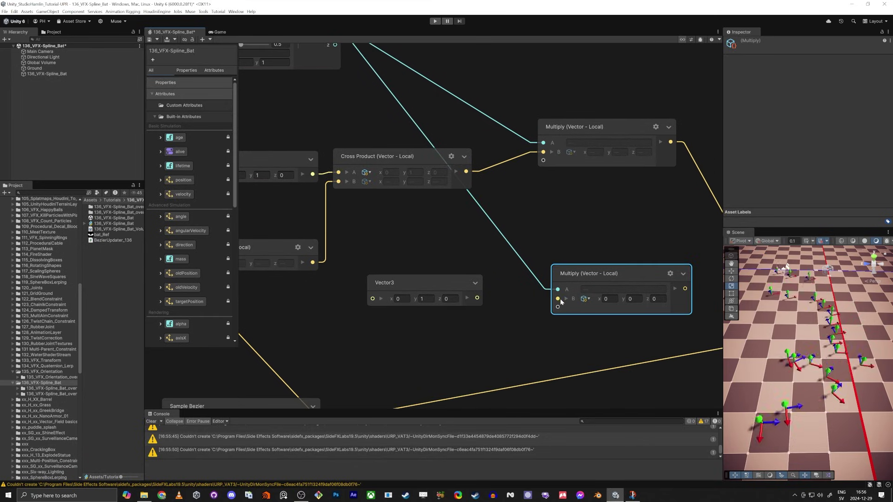
# Connect the copied Vector3 to the lower Multiply's B input and feed that Multiply's output into the Add node's third input.
pyautogui.moveTo(558, 299); pyautogui.dragTo(478, 298)
pyautogui.scroll(-4, 461, 339)
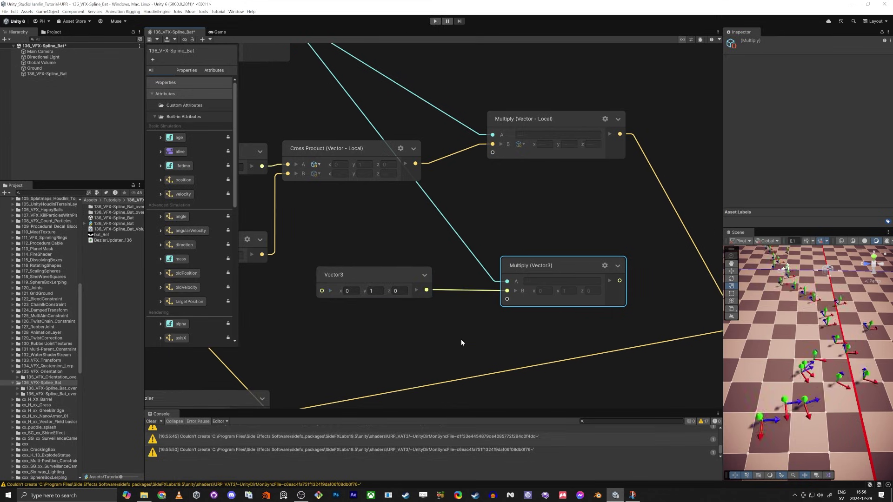
pyautogui.scroll(2, 517, 338)
pyautogui.scroll(1, 517, 338)
pyautogui.moveTo(517, 338); pyautogui.dragTo(417, 300, button='middle')
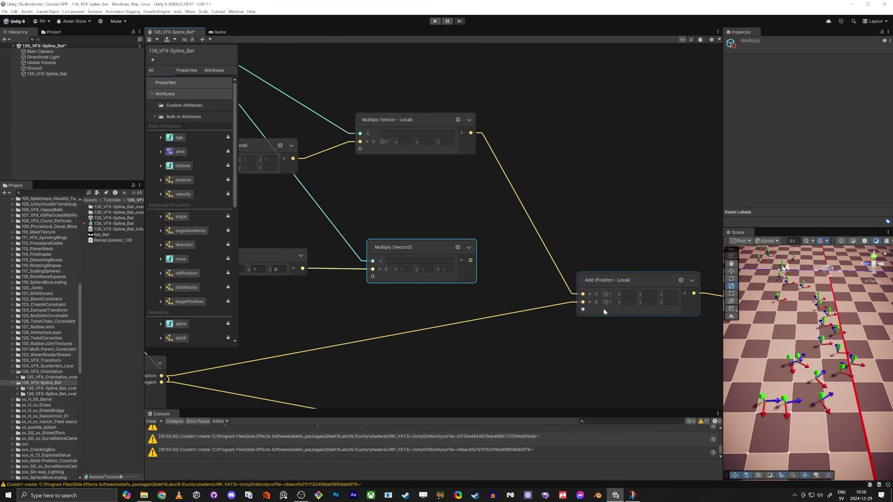
pyautogui.moveTo(584, 310); pyautogui.dragTo(470, 261)
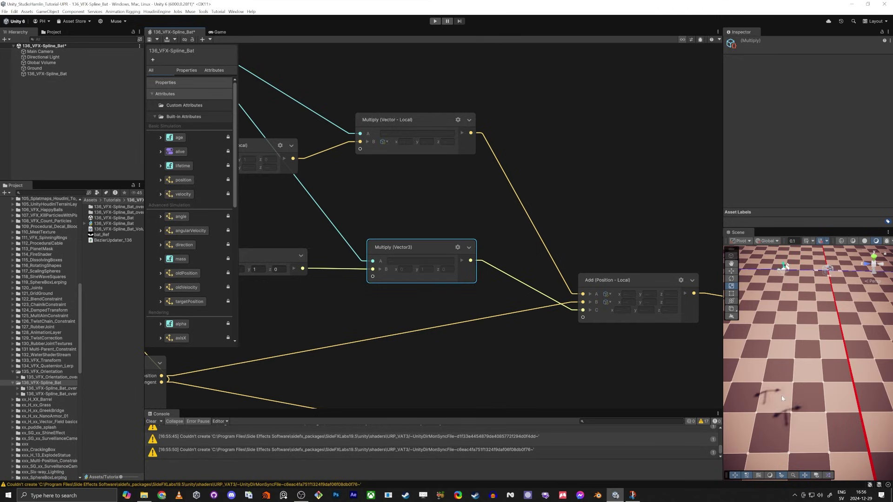
# Inspect the particles along the spline, and move the lower Vector3 node down to free space above it.
pyautogui.keyDown('alt'); pyautogui.moveTo(816, 382); pyautogui.dragTo(818, 334); pyautogui.keyUp('alt')
pyautogui.moveTo(818, 334); pyautogui.dragTo(790, 425, button='right')
pyautogui.moveTo(357, 305); pyautogui.dragTo(428, 293, button='middle')
pyautogui.moveTo(350, 318); pyautogui.dragTo(456, 316, button='middle')
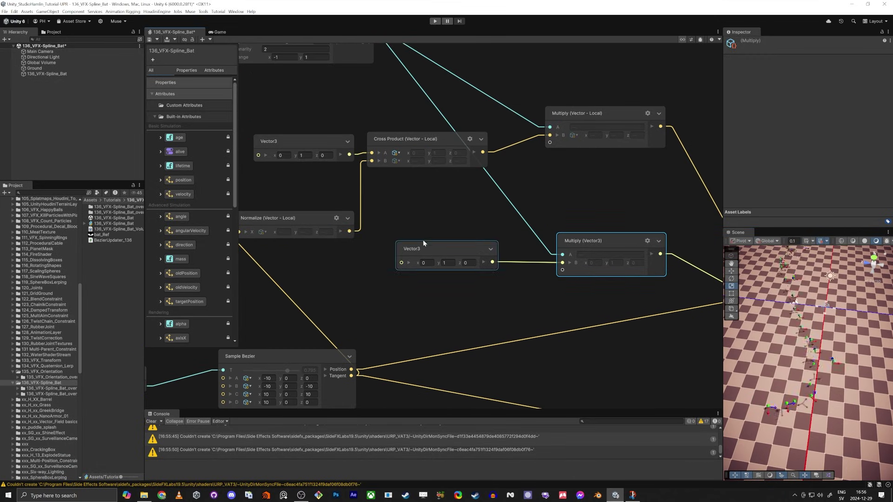
pyautogui.moveTo(426, 250); pyautogui.dragTo(410, 310)
pyautogui.click(415, 228)
pyautogui.press('space')
pyautogui.write('age')
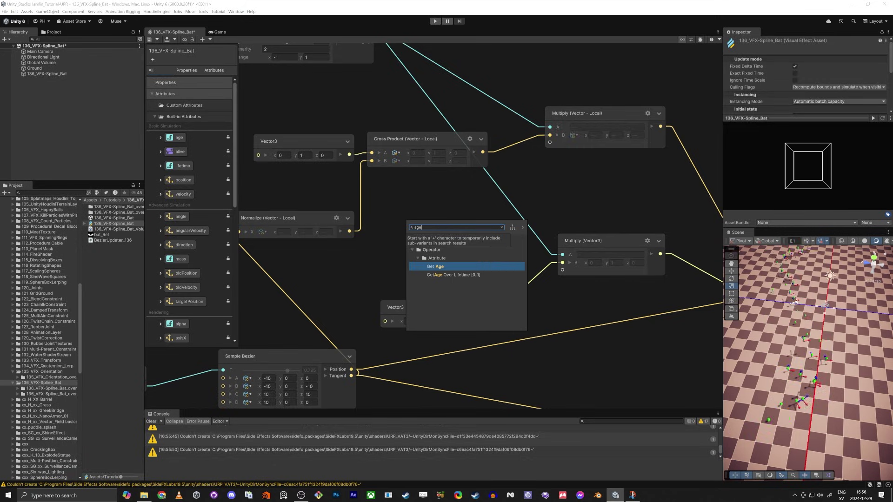
pyautogui.press('Return')
pyautogui.moveTo(371, 198); pyautogui.dragTo(452, 270)
pyautogui.press('Delete')
# Add a Get Age Over Lifetime [0..1] node in the free space below the Cross Product node.
pyautogui.press('space')
pyautogui.write('age')
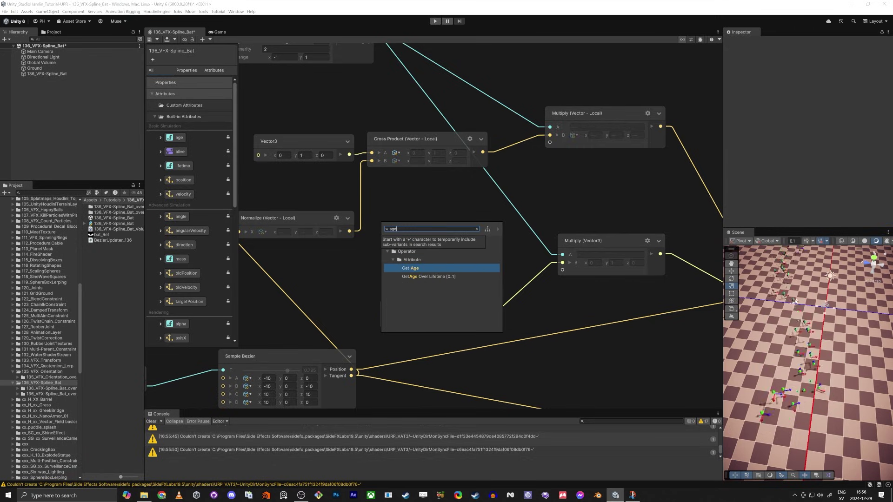
pyautogui.press('Down')
pyautogui.press('Return')
# Add a Sample Curve node with its Time input fed by the Age Over Lifetime output, placed above the lower Vector3.
pyautogui.moveTo(456, 262); pyautogui.dragTo(430, 263)
pyautogui.write('abi')
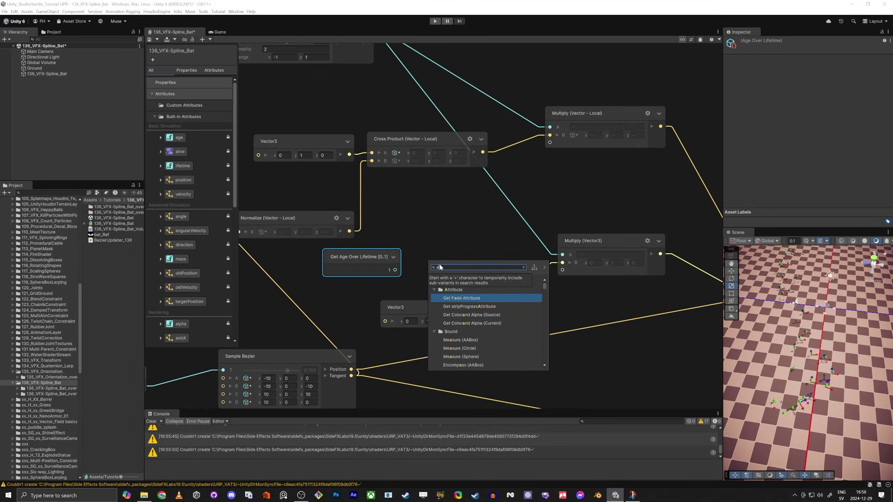
pyautogui.press('BackSpace')
pyautogui.press('BackSpace')
pyautogui.press('BackSpace')
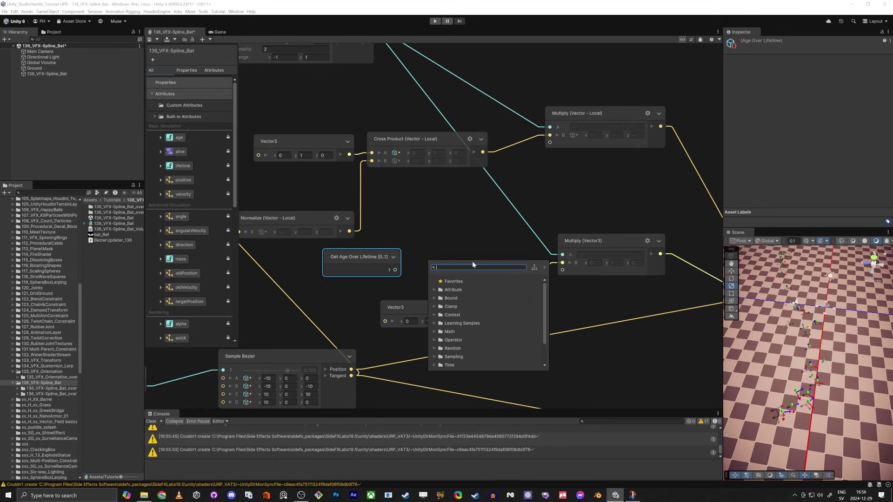
pyautogui.write('sam ani')
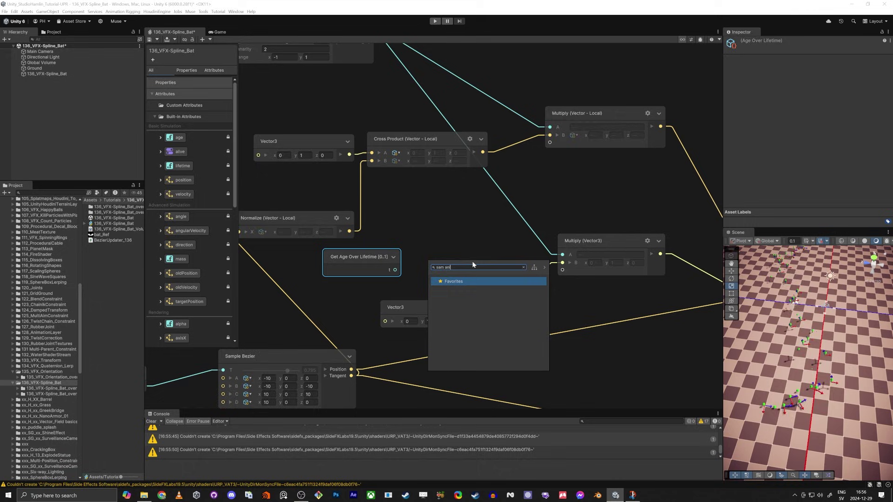
pyautogui.press('BackSpace')
pyautogui.press('BackSpace')
pyautogui.press('BackSpace')
pyautogui.write('cur')
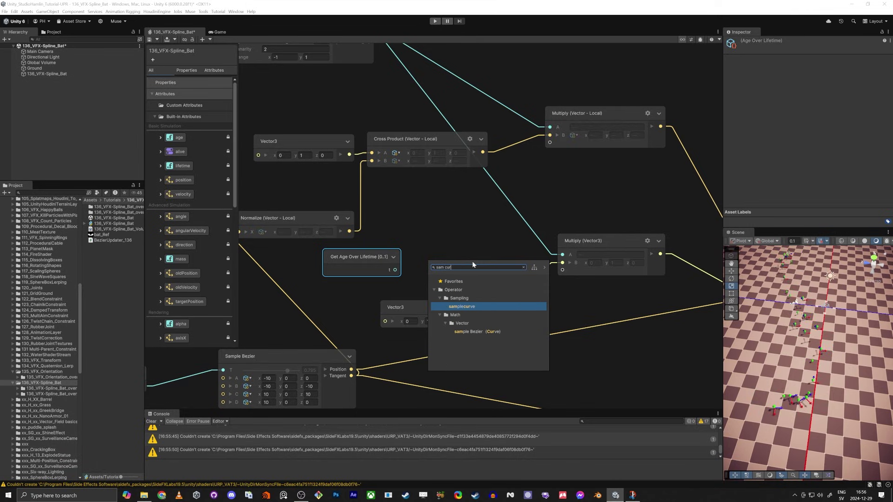
pyautogui.doubleClick(475, 306)
pyautogui.moveTo(469, 258); pyautogui.dragTo(460, 251)
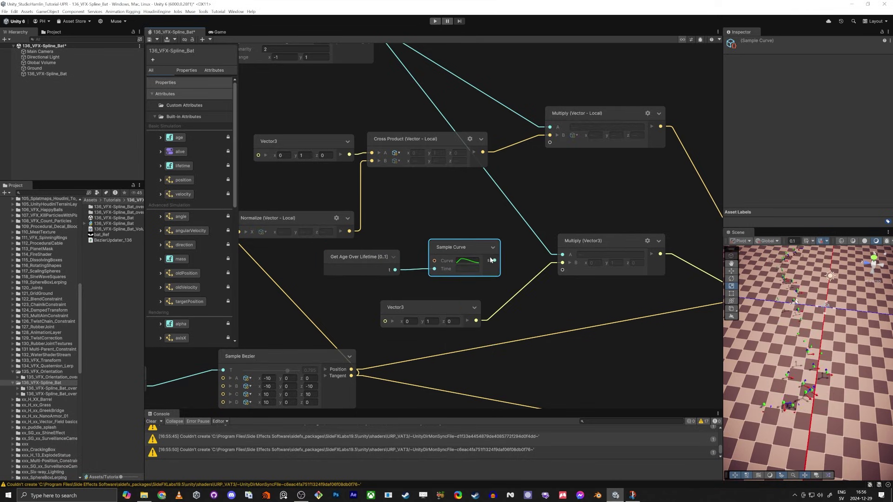
# Apply the symmetric bell-shaped preset to the Sample Curve and connect its output to the C inputs of both Multiply nodes.
pyautogui.click(458, 263)
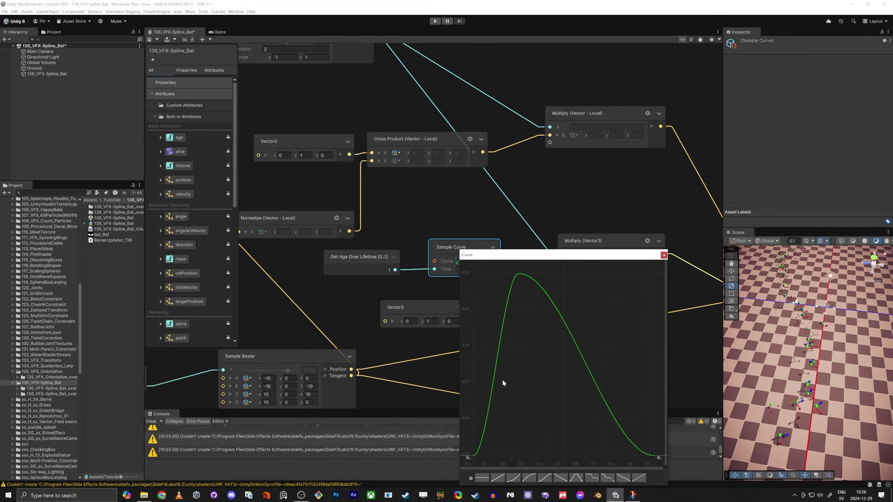
pyautogui.click(576, 477)
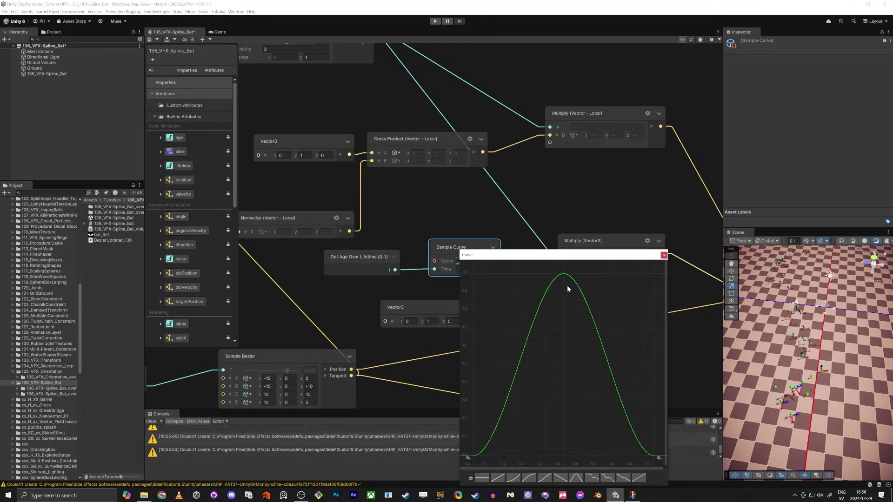
pyautogui.click(664, 256)
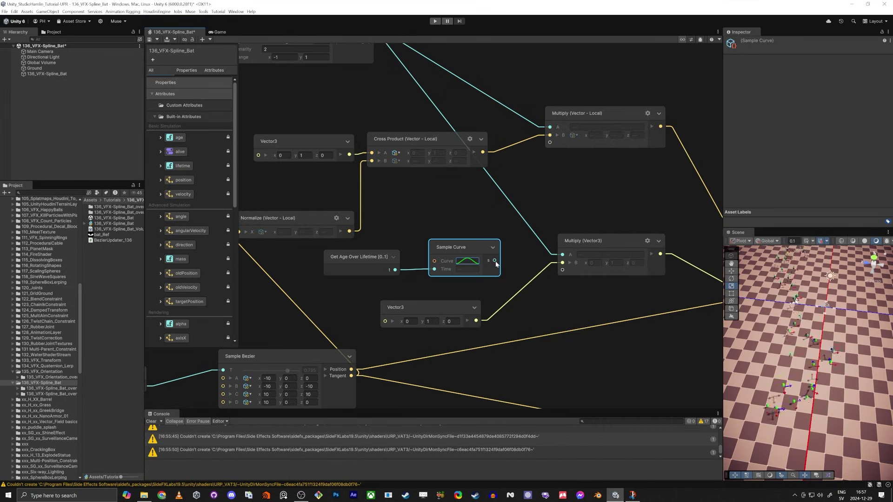
pyautogui.moveTo(496, 260); pyautogui.dragTo(562, 270)
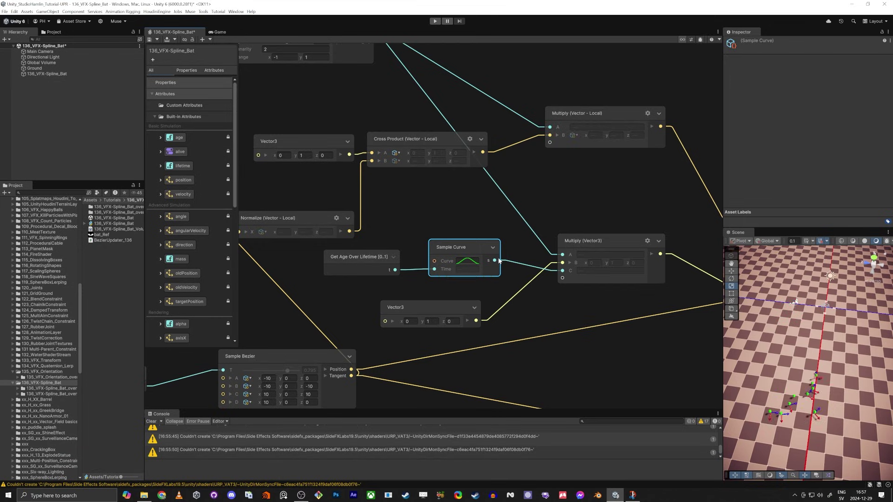
pyautogui.moveTo(550, 136); pyautogui.dragTo(496, 260)
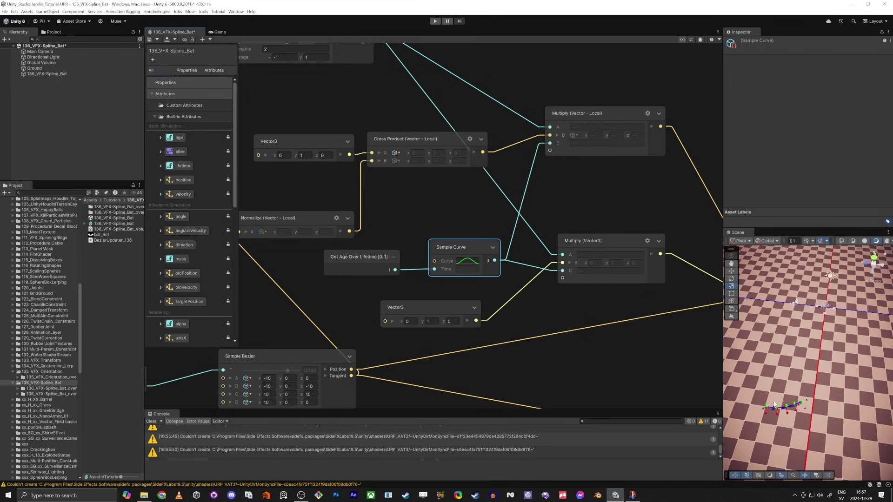
# Set the Constant Spawn Rate in the Spawn context to 30.
pyautogui.moveTo(706, 348); pyautogui.dragTo(564, 391, button='middle')
pyautogui.scroll(-5, 564, 391)
pyautogui.moveTo(585, 274); pyautogui.dragTo(349, 201, button='middle')
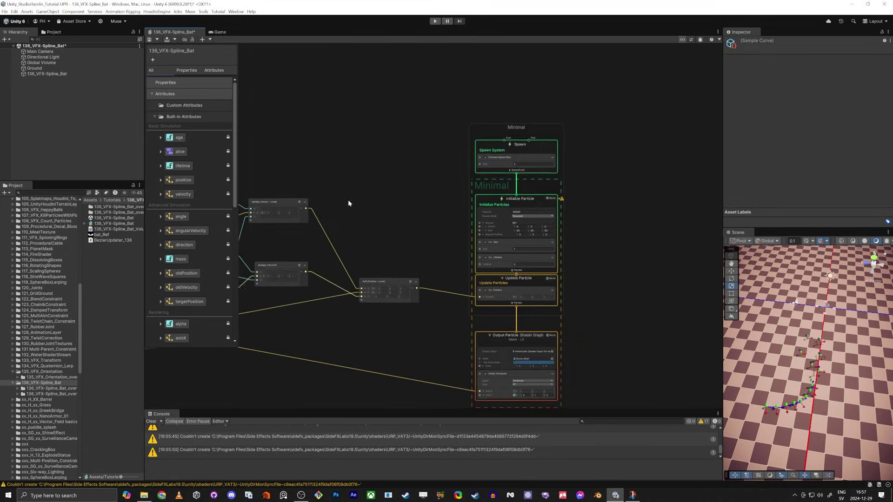
pyautogui.scroll(4, 417, 168)
pyautogui.click(595, 161)
pyautogui.write('3')
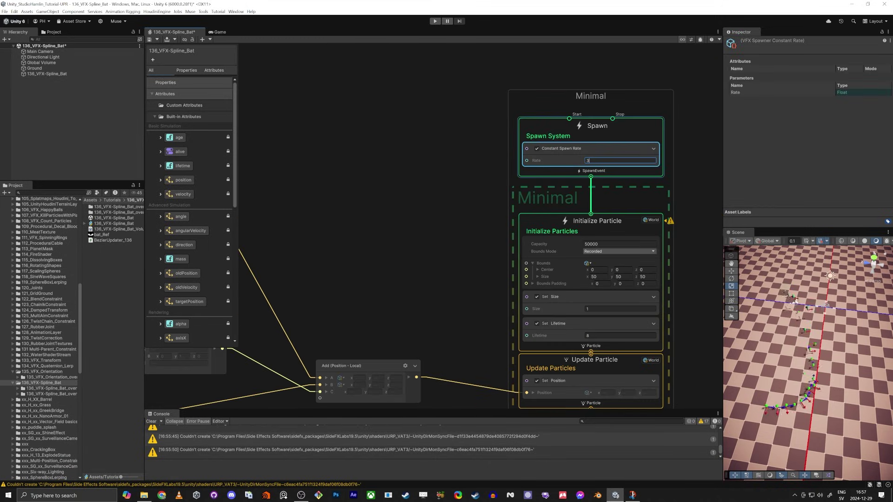
pyautogui.write('0')
pyautogui.press('Tab')
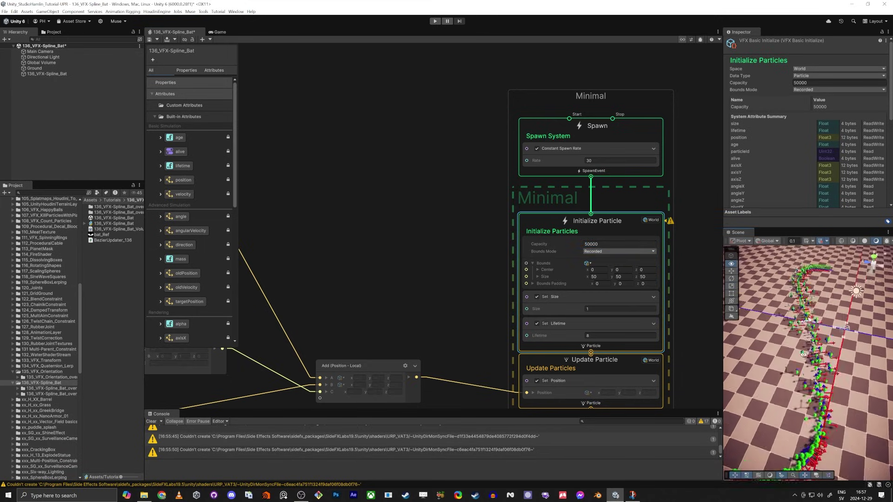
# Examine the denser particle trail along the spline and save the VFX graph.
pyautogui.keyDown('alt'); pyautogui.moveTo(804, 354); pyautogui.dragTo(826, 382); pyautogui.keyUp('alt')
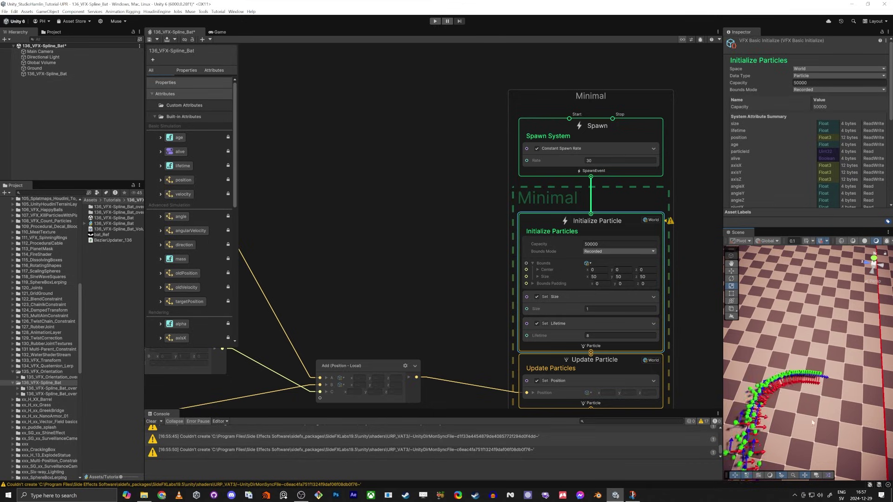
pyautogui.keyDown('alt'); pyautogui.moveTo(789, 383); pyautogui.dragTo(818, 360); pyautogui.keyUp('alt')
pyautogui.keyDown('alt'); pyautogui.moveTo(860, 472); pyautogui.dragTo(863, 463); pyautogui.keyUp('alt')
pyautogui.click(422, 159)
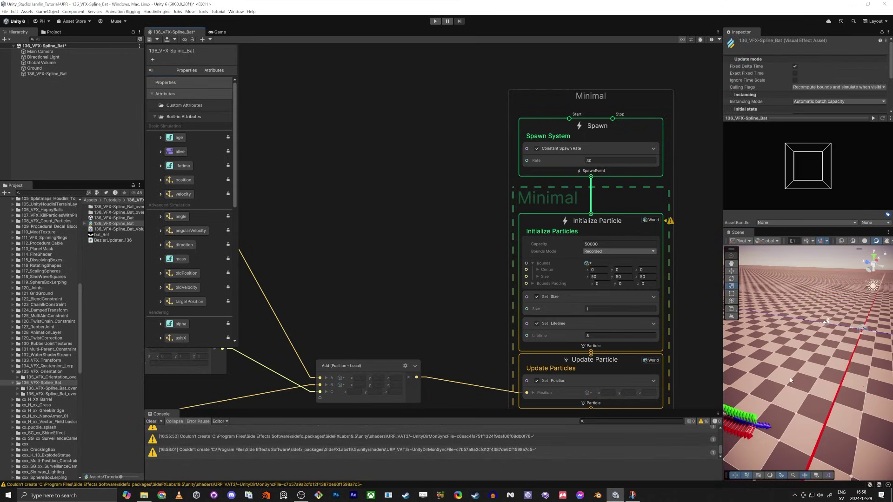
# Maximize the Scene view and examine the particles' sideways and upward spread along the spline from several angles.
pyautogui.hotkey('shift', 'space')
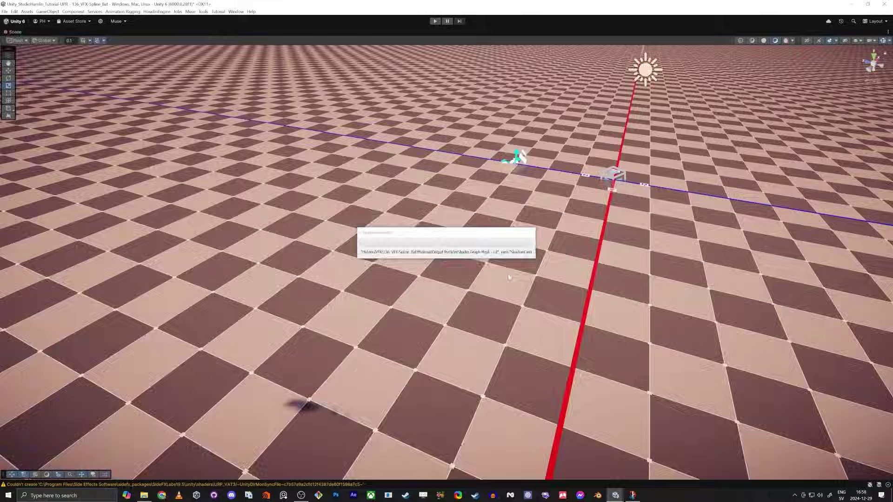
pyautogui.moveTo(587, 289); pyautogui.dragTo(430, 273, button='right')
pyautogui.keyDown('alt'); pyautogui.moveTo(431, 273); pyautogui.dragTo(313, 178); pyautogui.keyUp('alt')
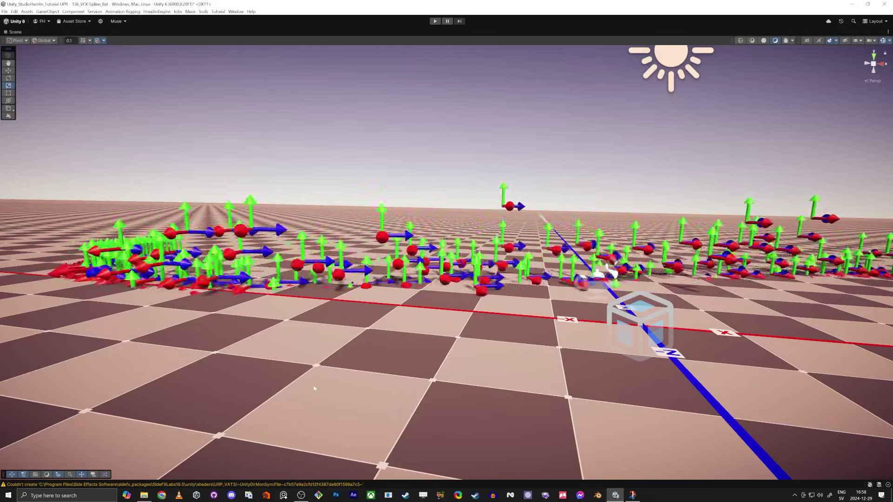
pyautogui.keyDown('alt'); pyautogui.moveTo(315, 387); pyautogui.dragTo(525, 343); pyautogui.keyUp('alt')
pyautogui.moveTo(525, 343); pyautogui.dragTo(509, 401, button='right')
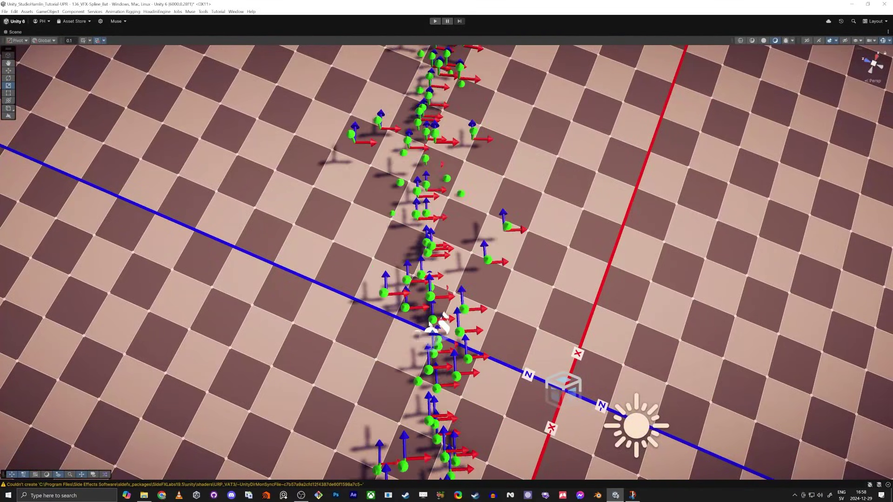
pyautogui.moveTo(473, 367); pyautogui.dragTo(343, 235, button='right')
pyautogui.moveTo(454, 166); pyautogui.dragTo(402, 240, button='right')
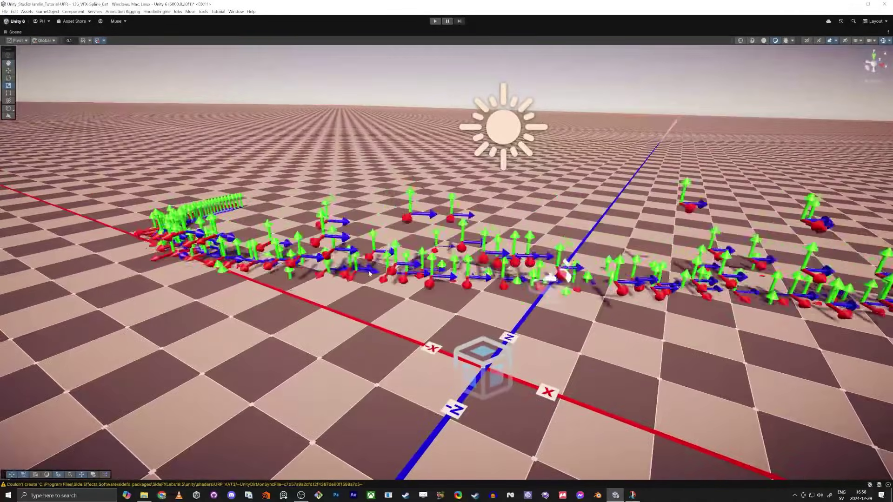